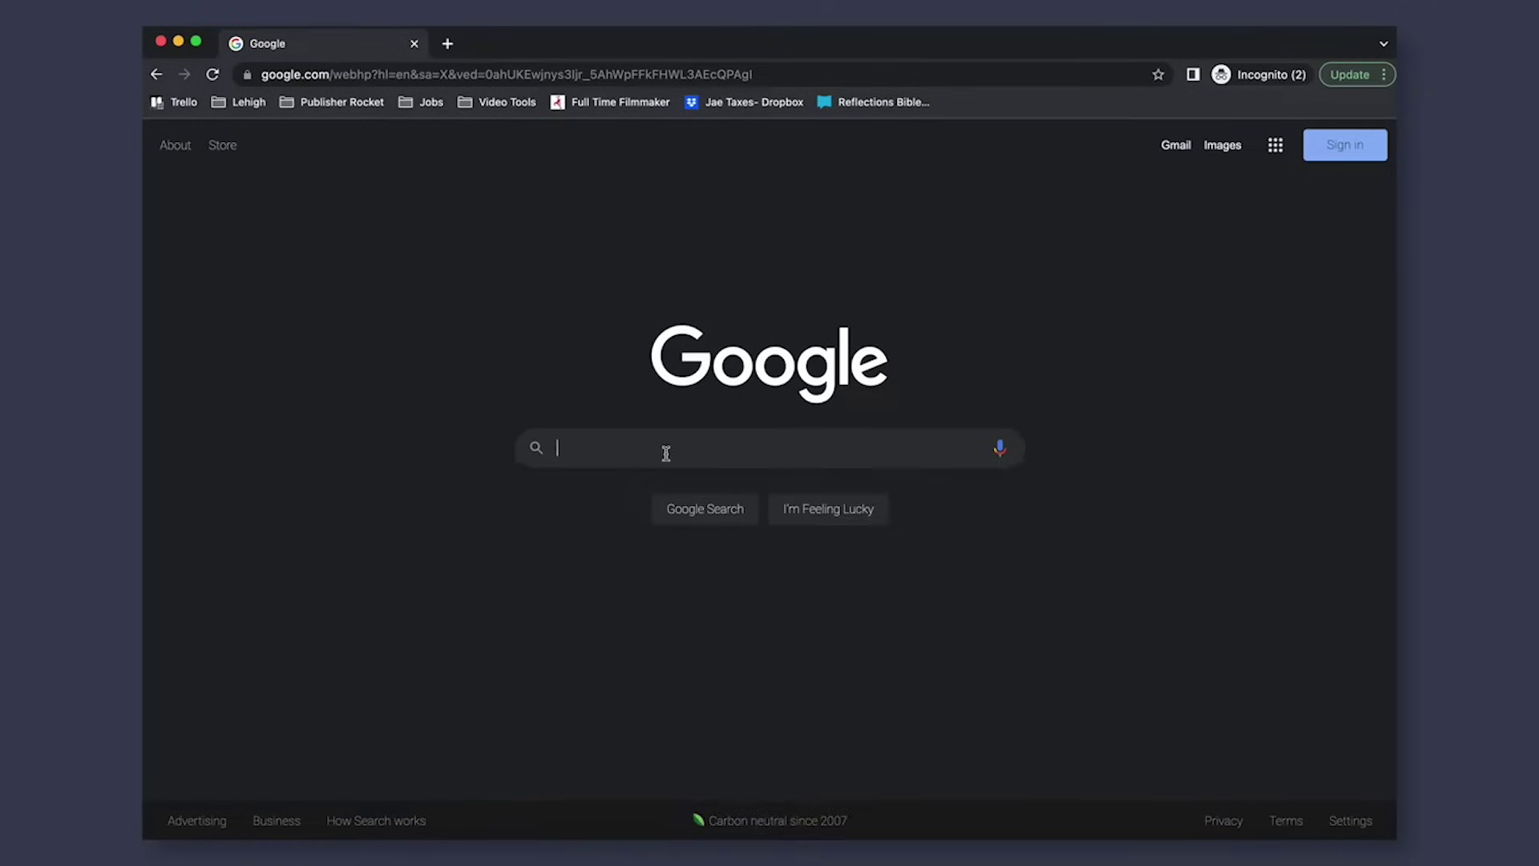
Step: Search Google for 'word 2019 protected view'
text(wo)
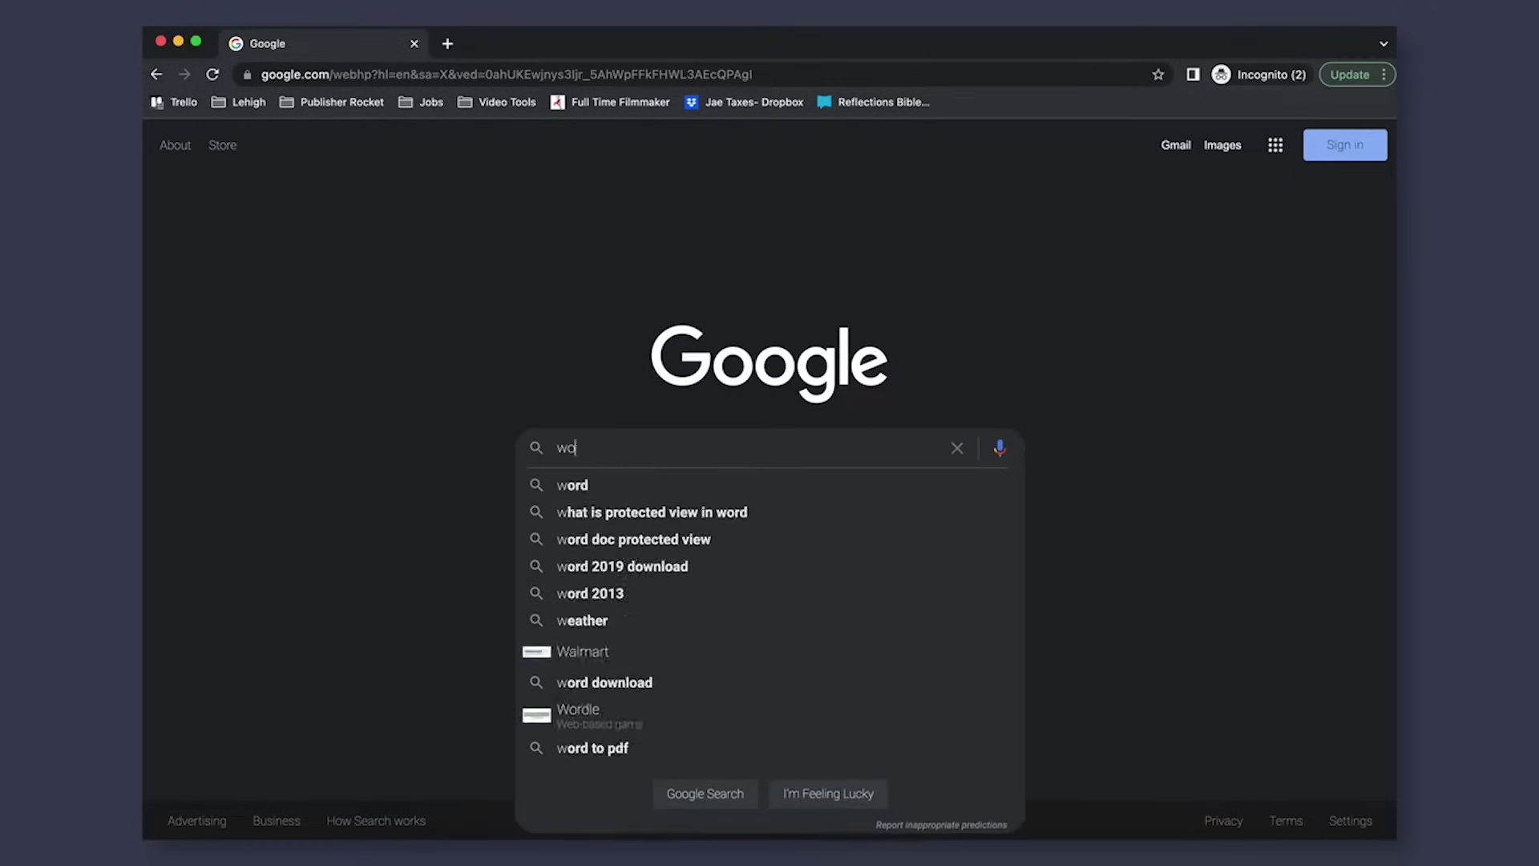
text(rd 2019 protected)
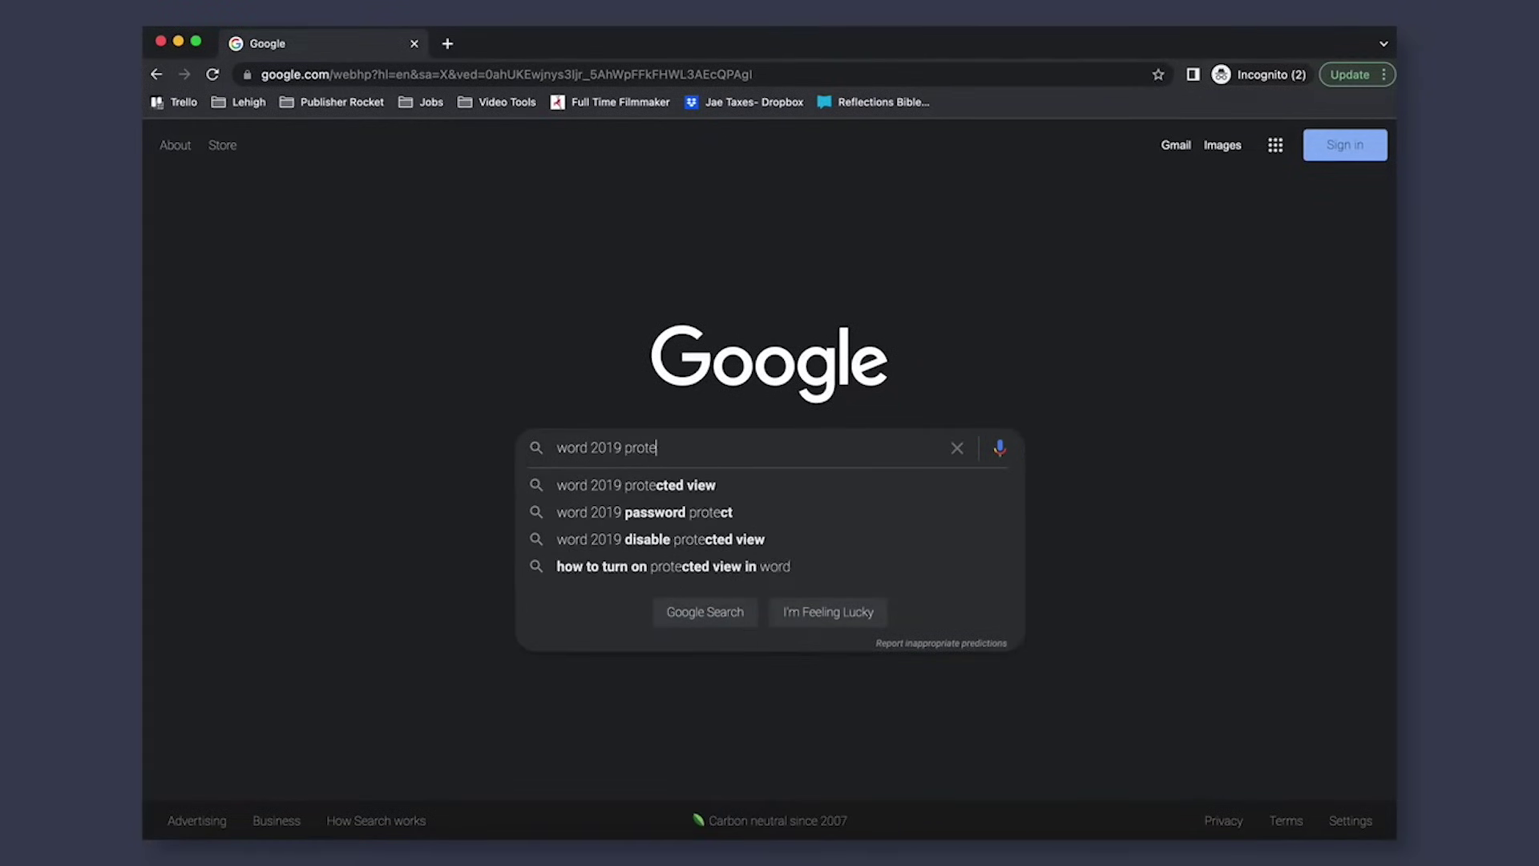
text( view)
key(Return)
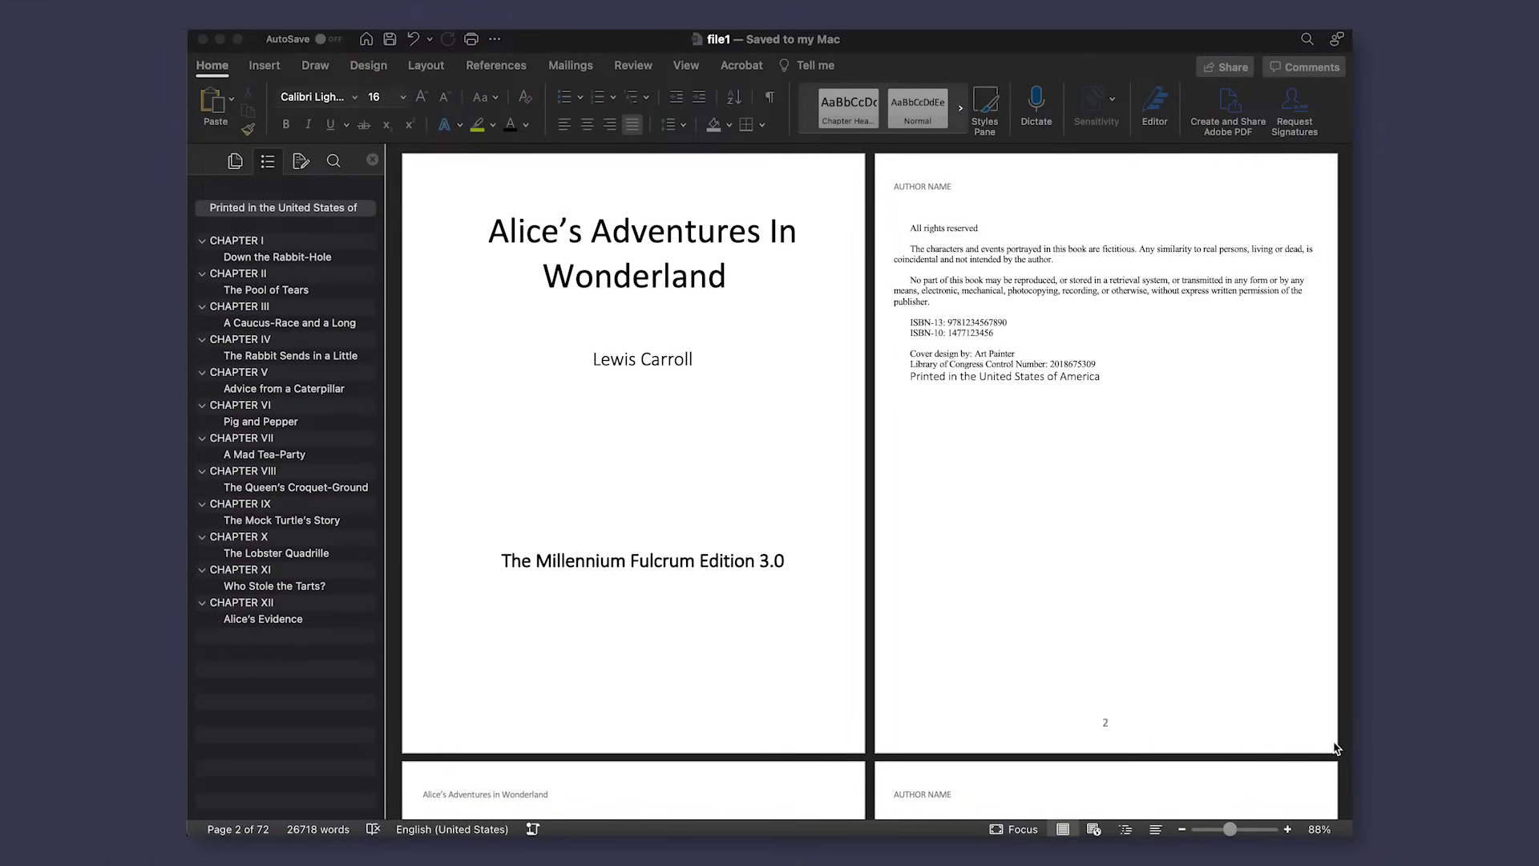
scroll(1335, 748, down, 10)
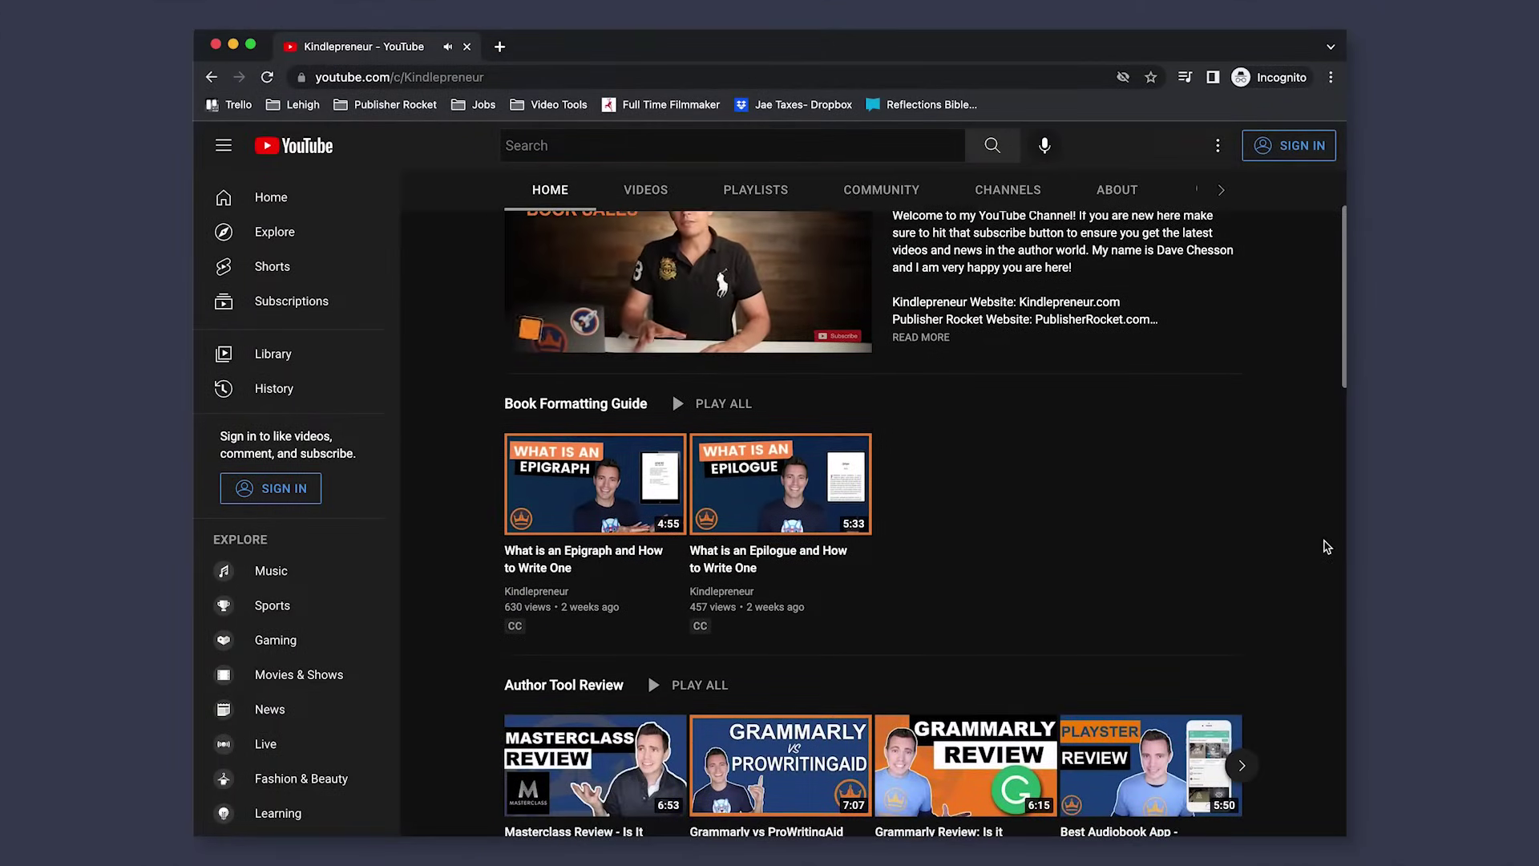
mouse_move(601, 505)
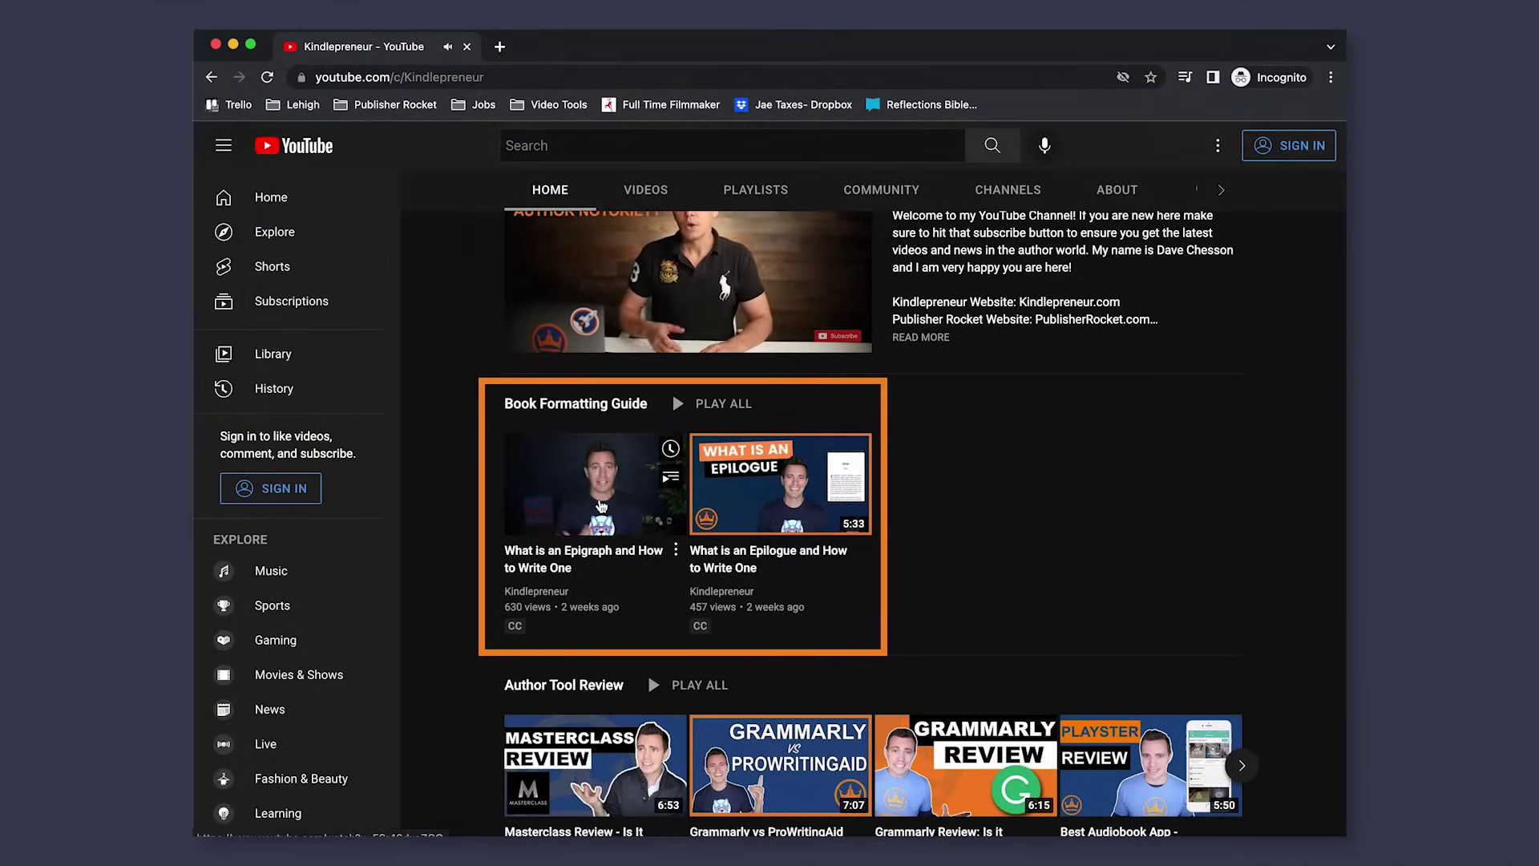
mouse_move(798, 511)
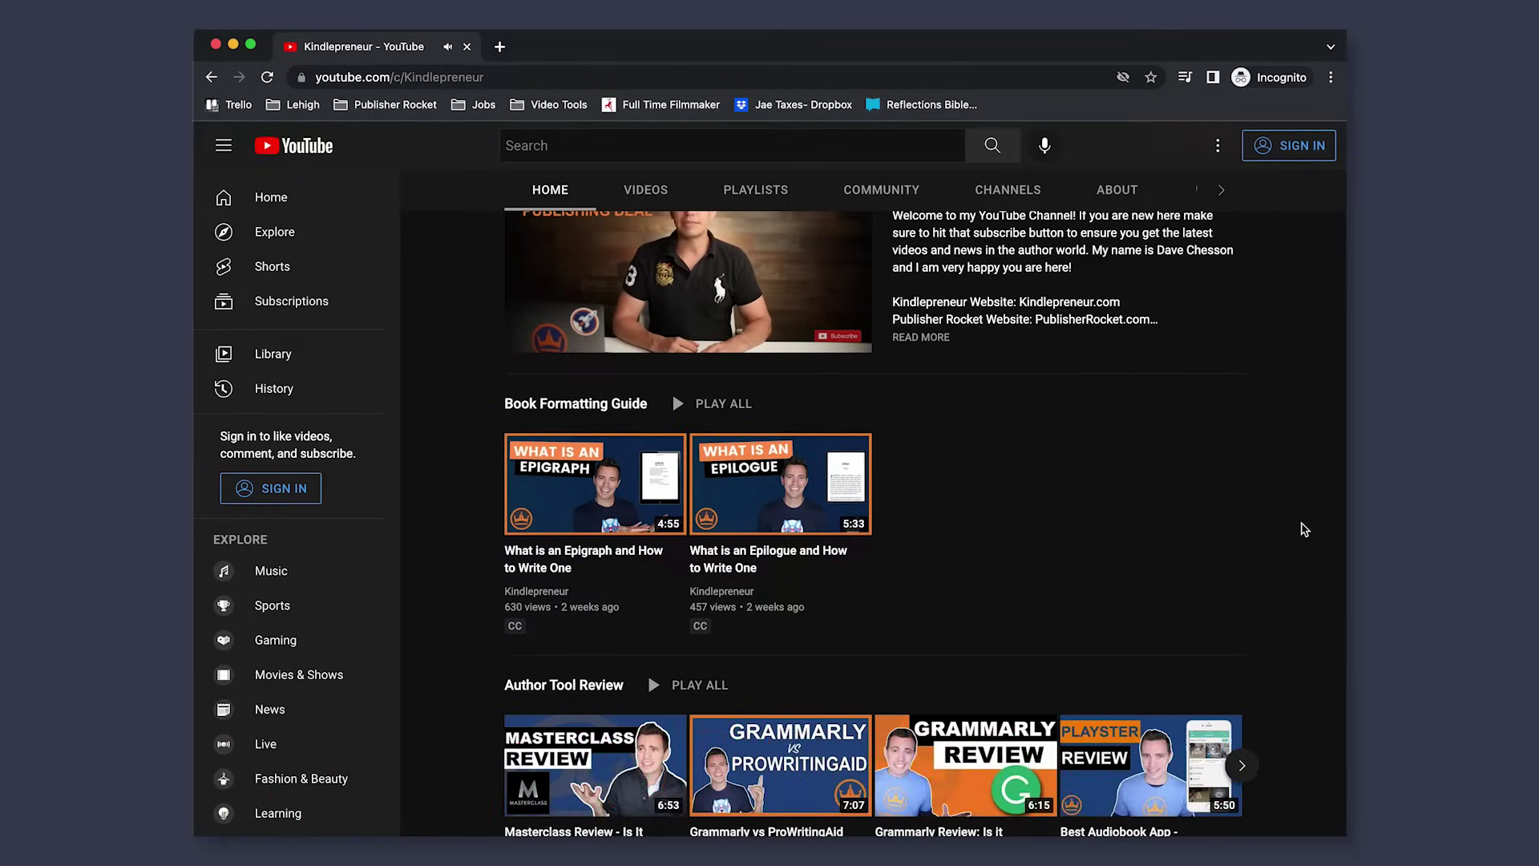
scroll(1300, 529, down, 6)
scroll(1302, 529, down, 2)
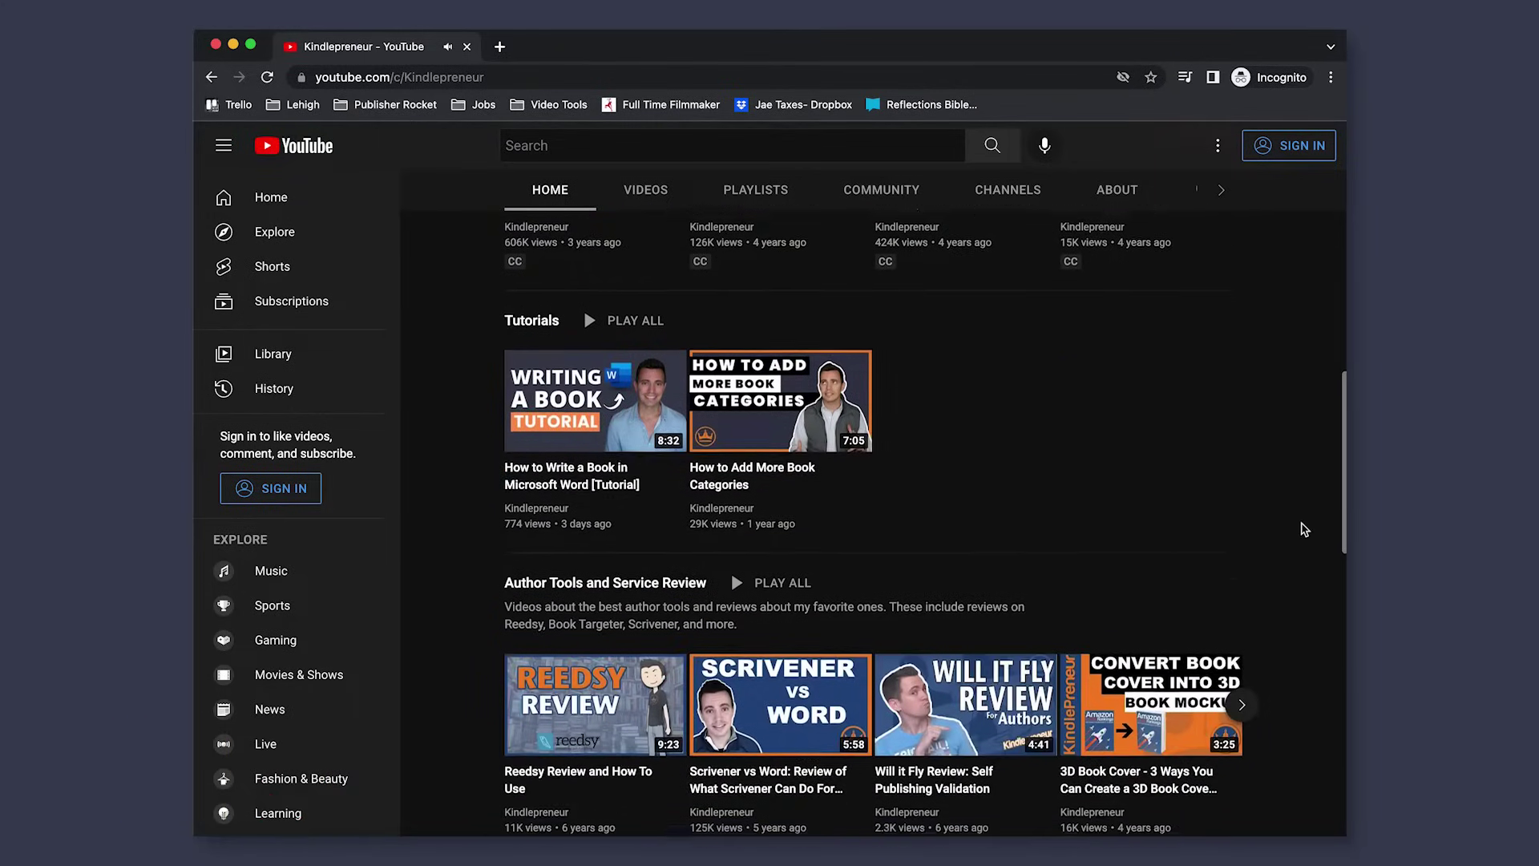
mouse_move(612, 413)
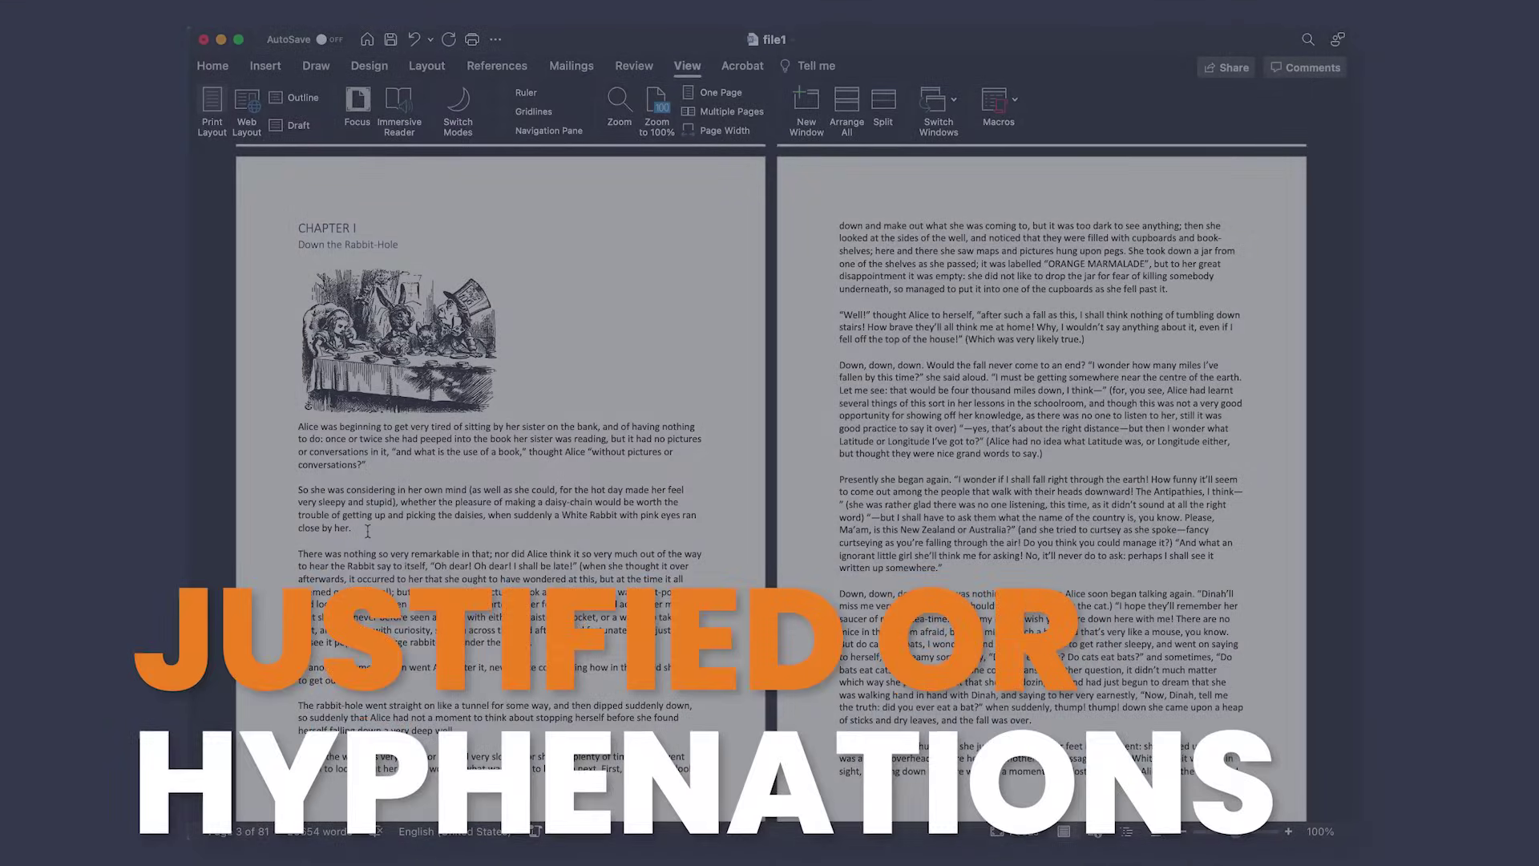
Step: Justify the first two paragraphs of Chapter I
drag(368, 531, 285, 437)
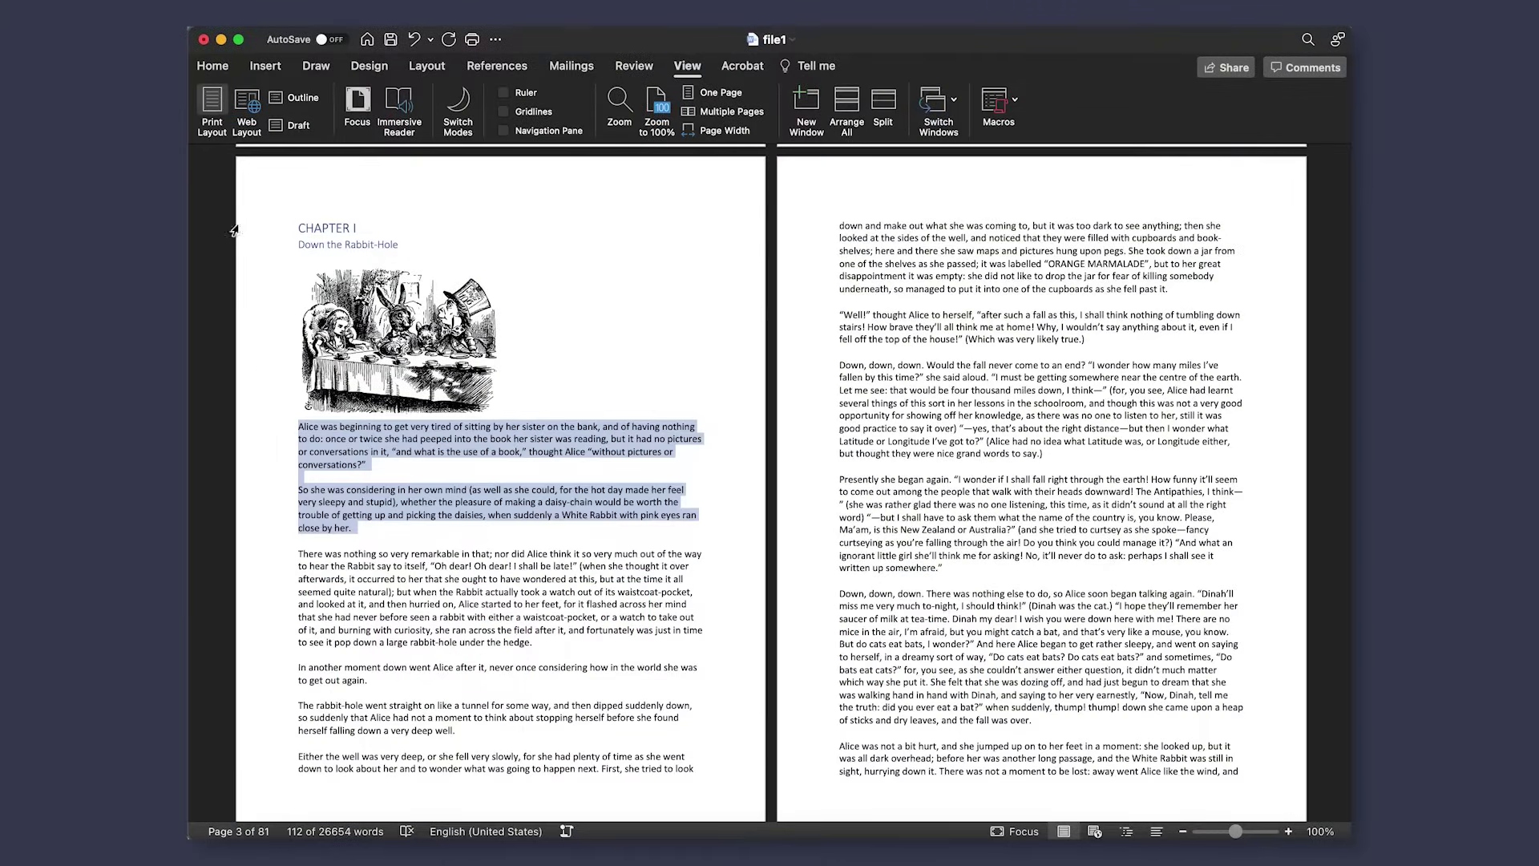
click(213, 70)
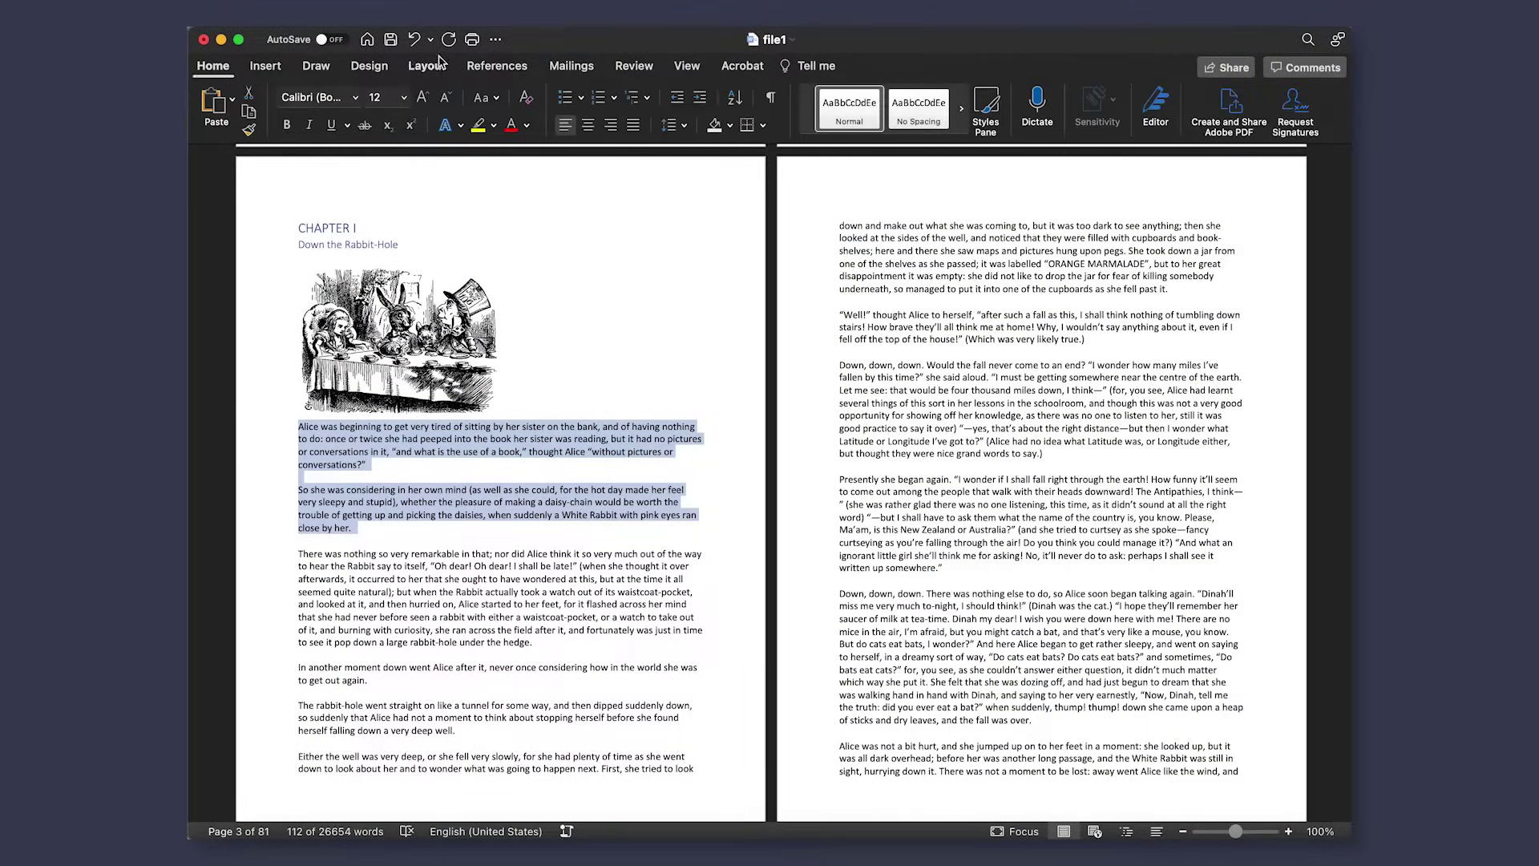
click(634, 131)
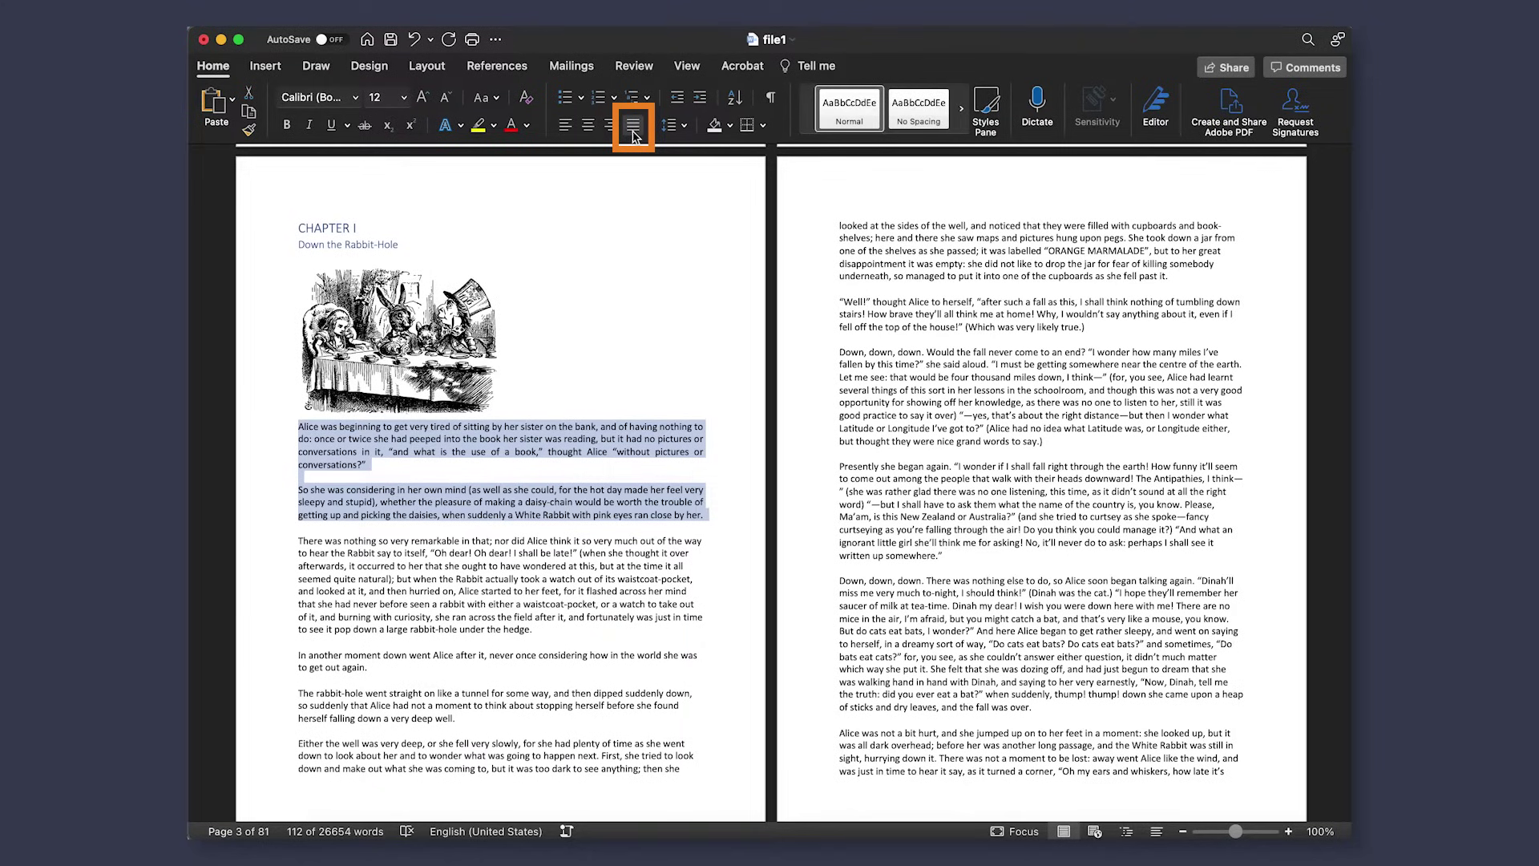
Step: Turn on automatic hyphenation for the document
click(426, 66)
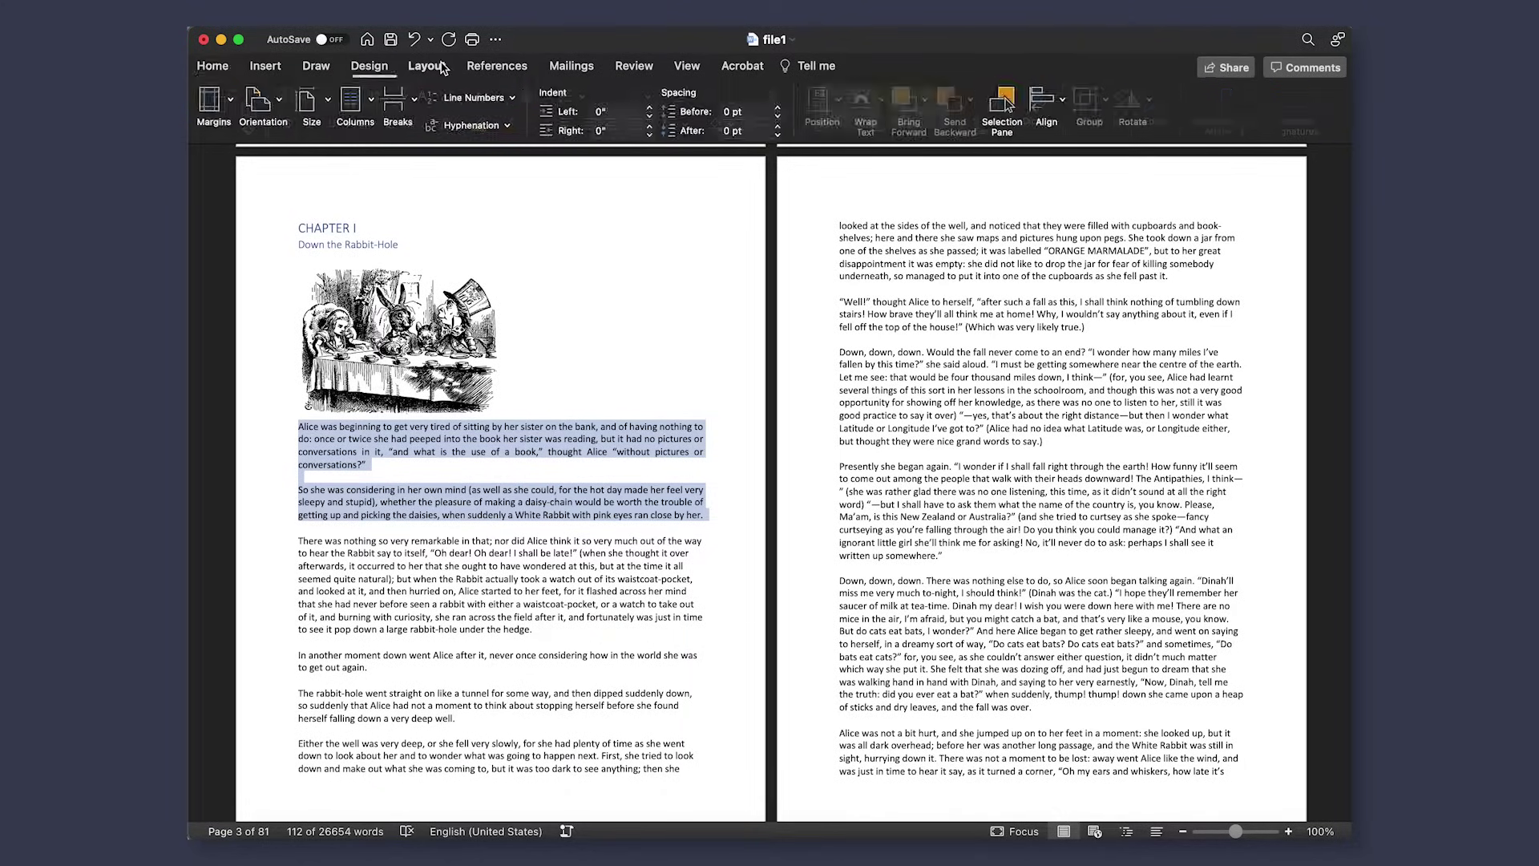
click(499, 126)
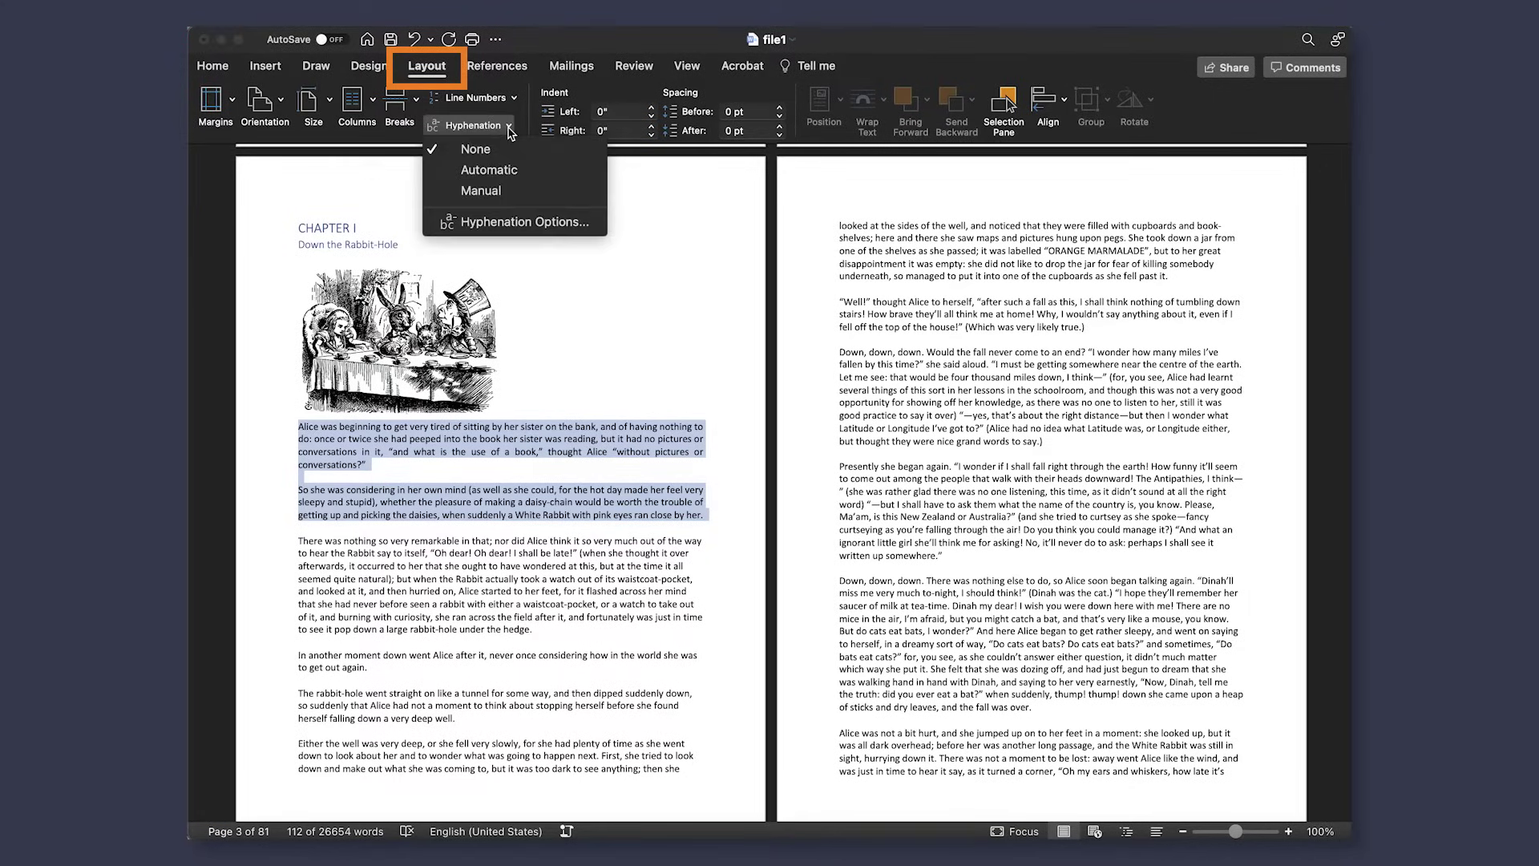
click(520, 179)
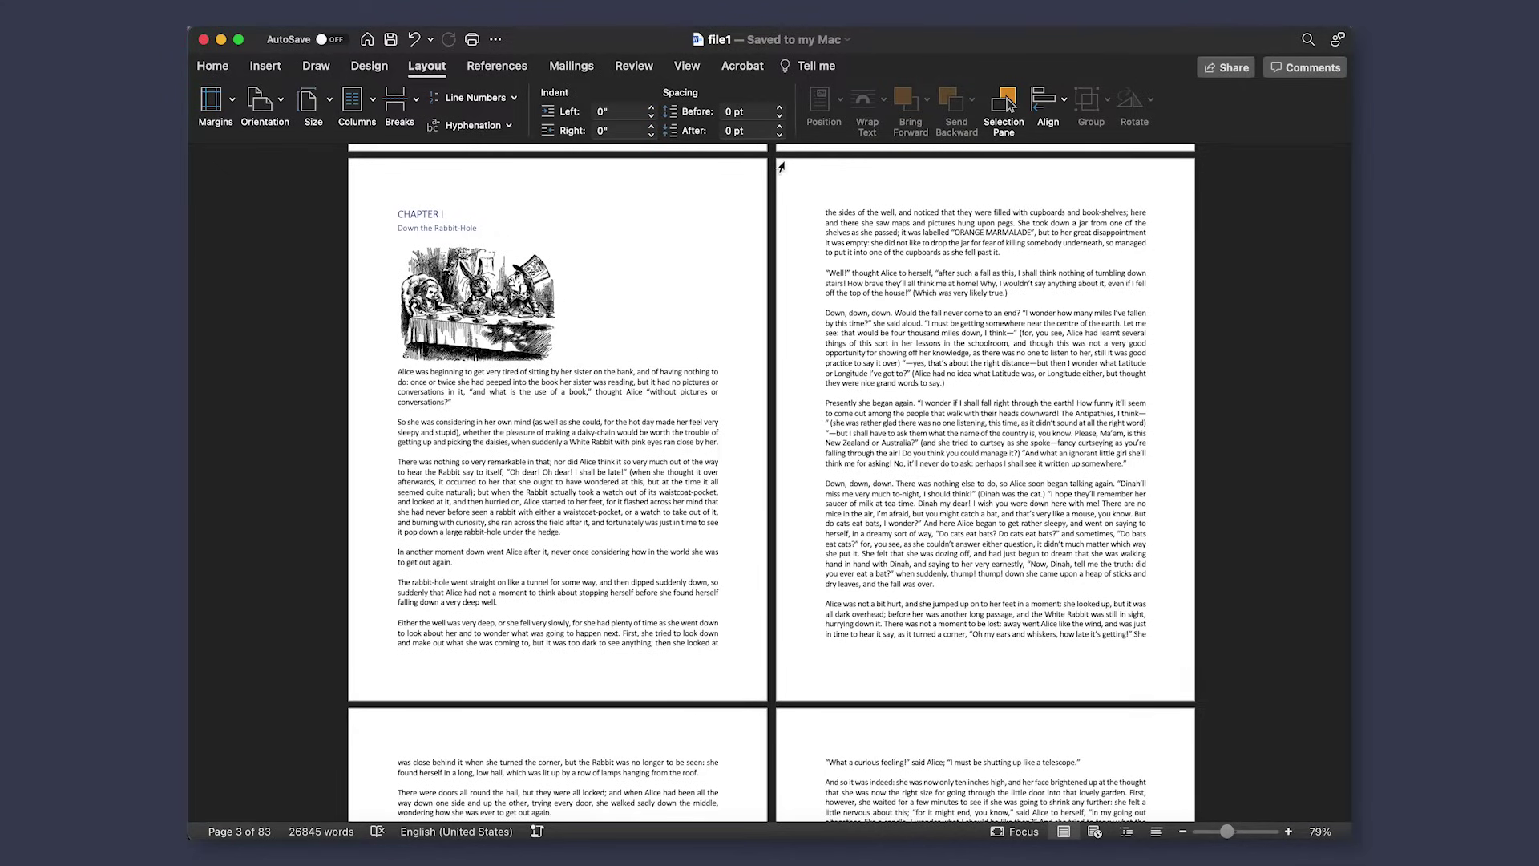
Step: Show the book as multiple pages side by side at 75% zoom
click(687, 65)
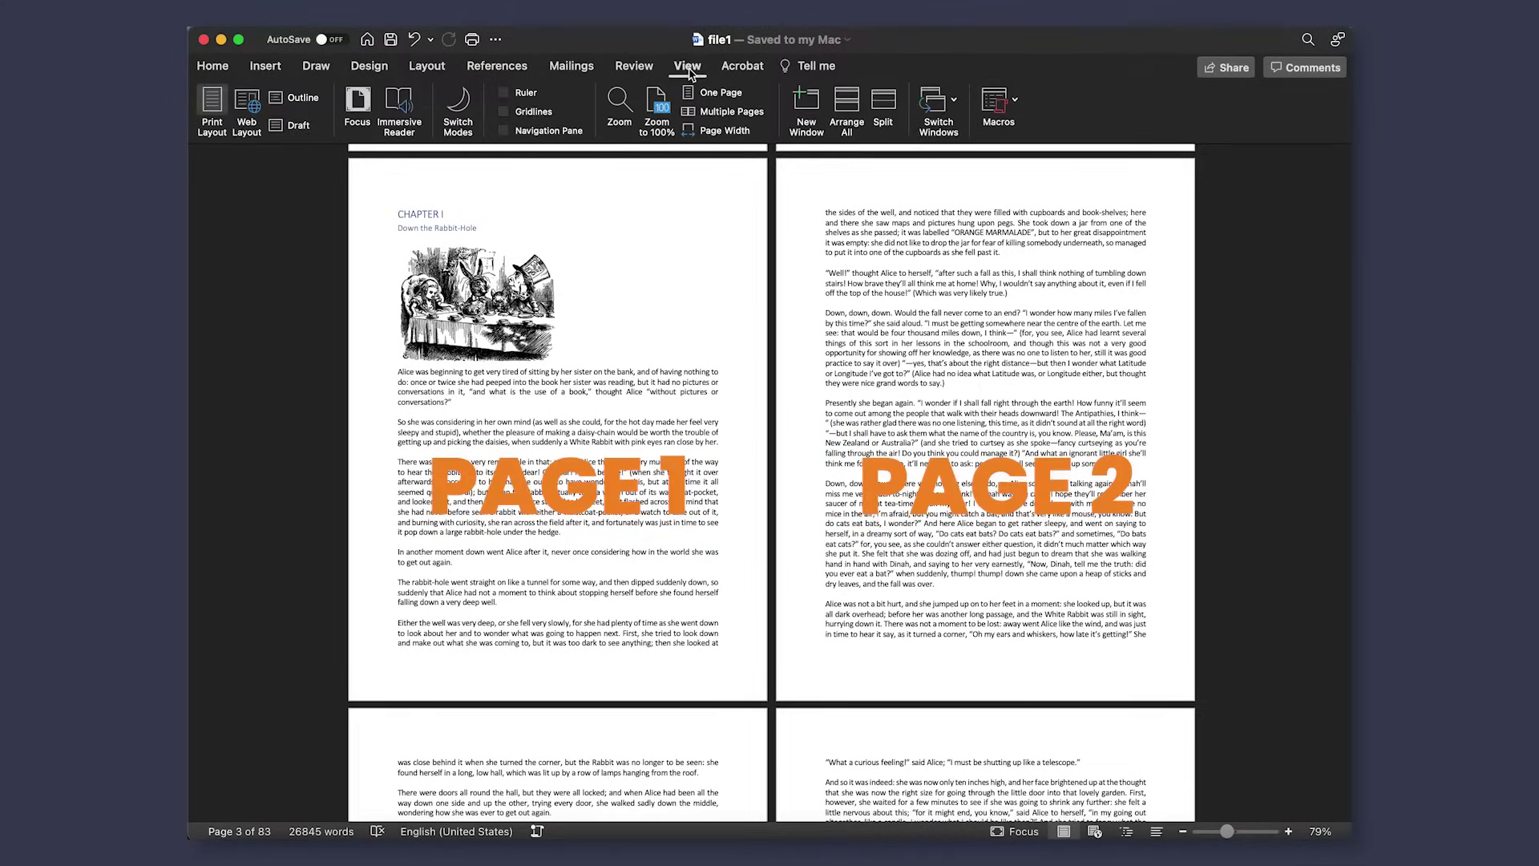
click(765, 115)
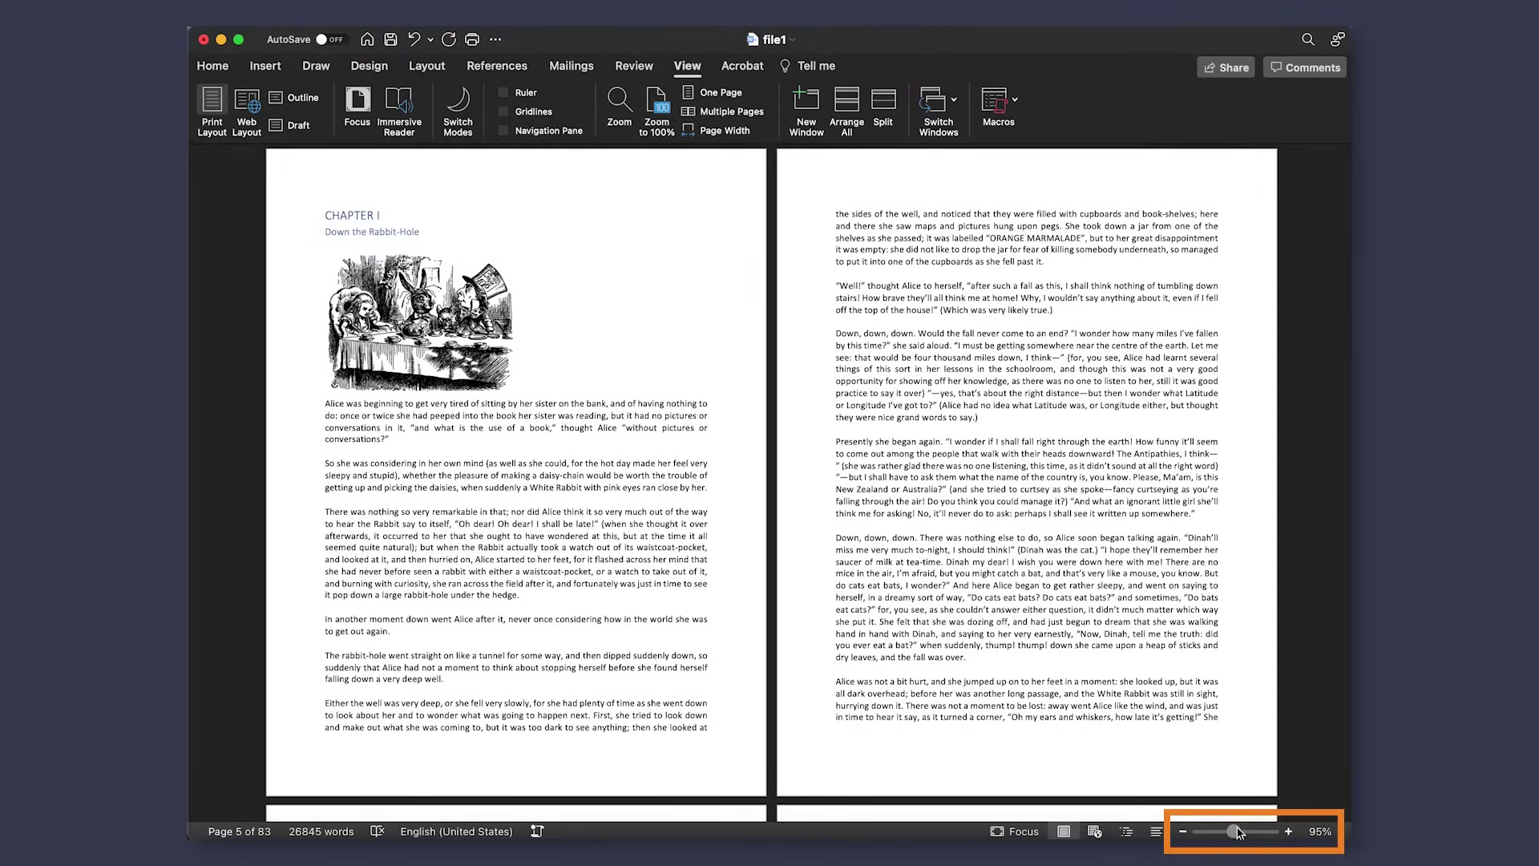
drag(1237, 832, 1222, 833)
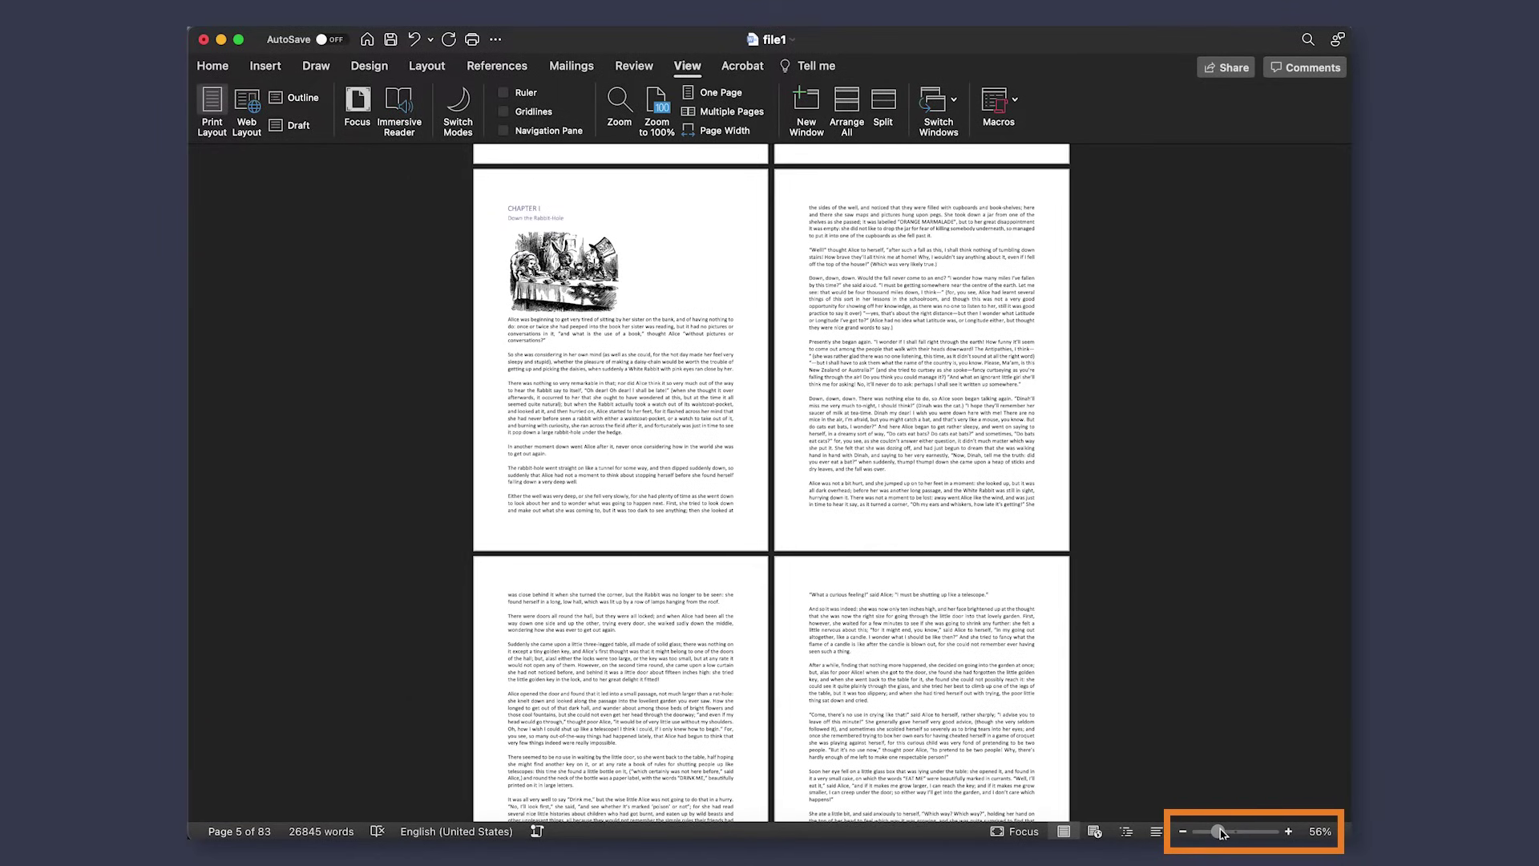
click(1319, 831)
text(75)
key(Return)
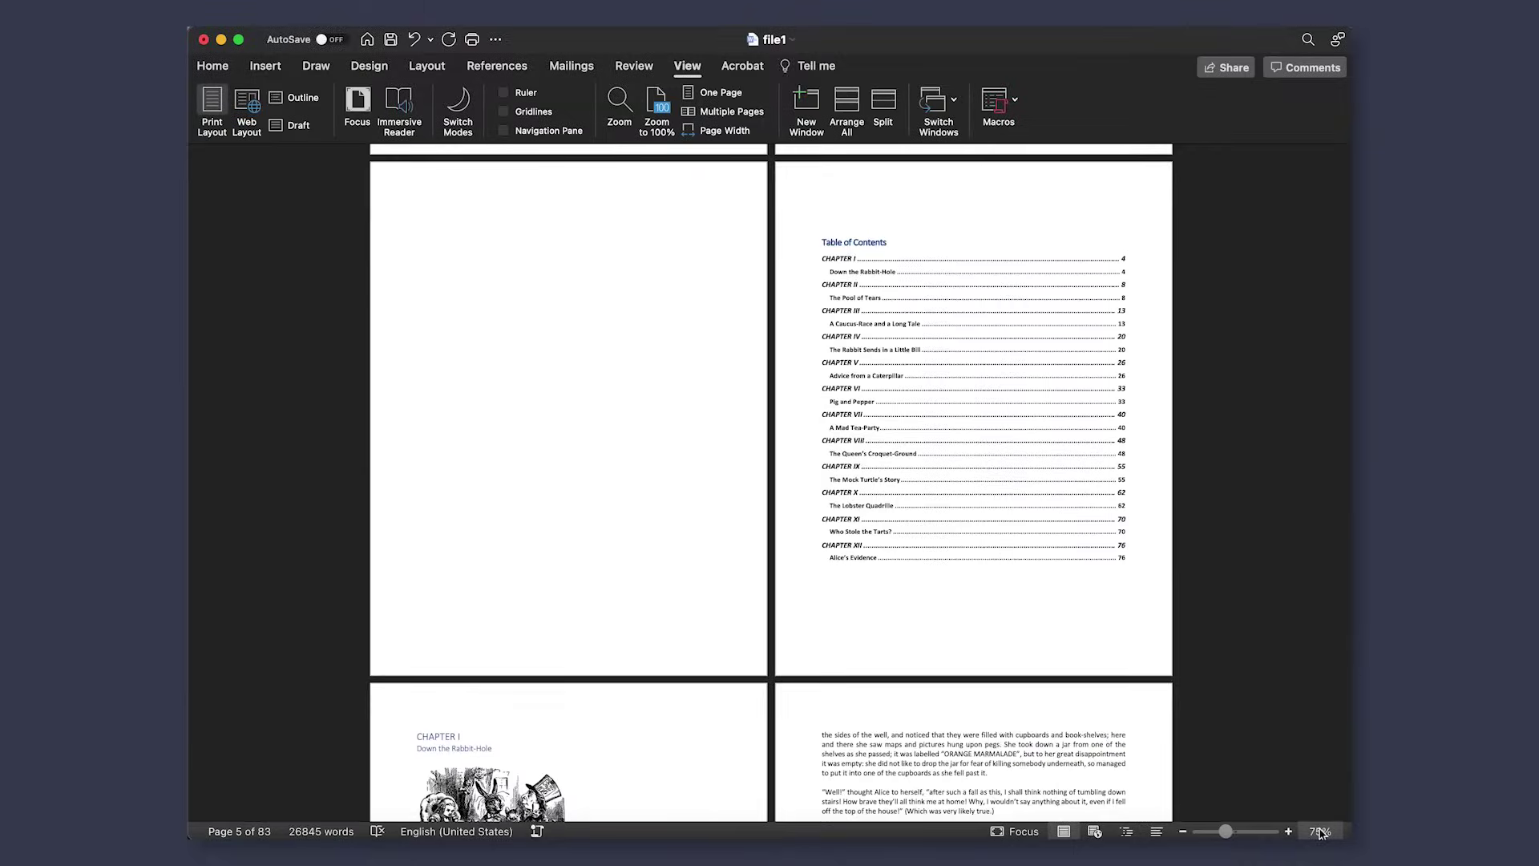
Step: Open the Navigation Pane's headings list and jump through Chapters I, II and V
click(505, 132)
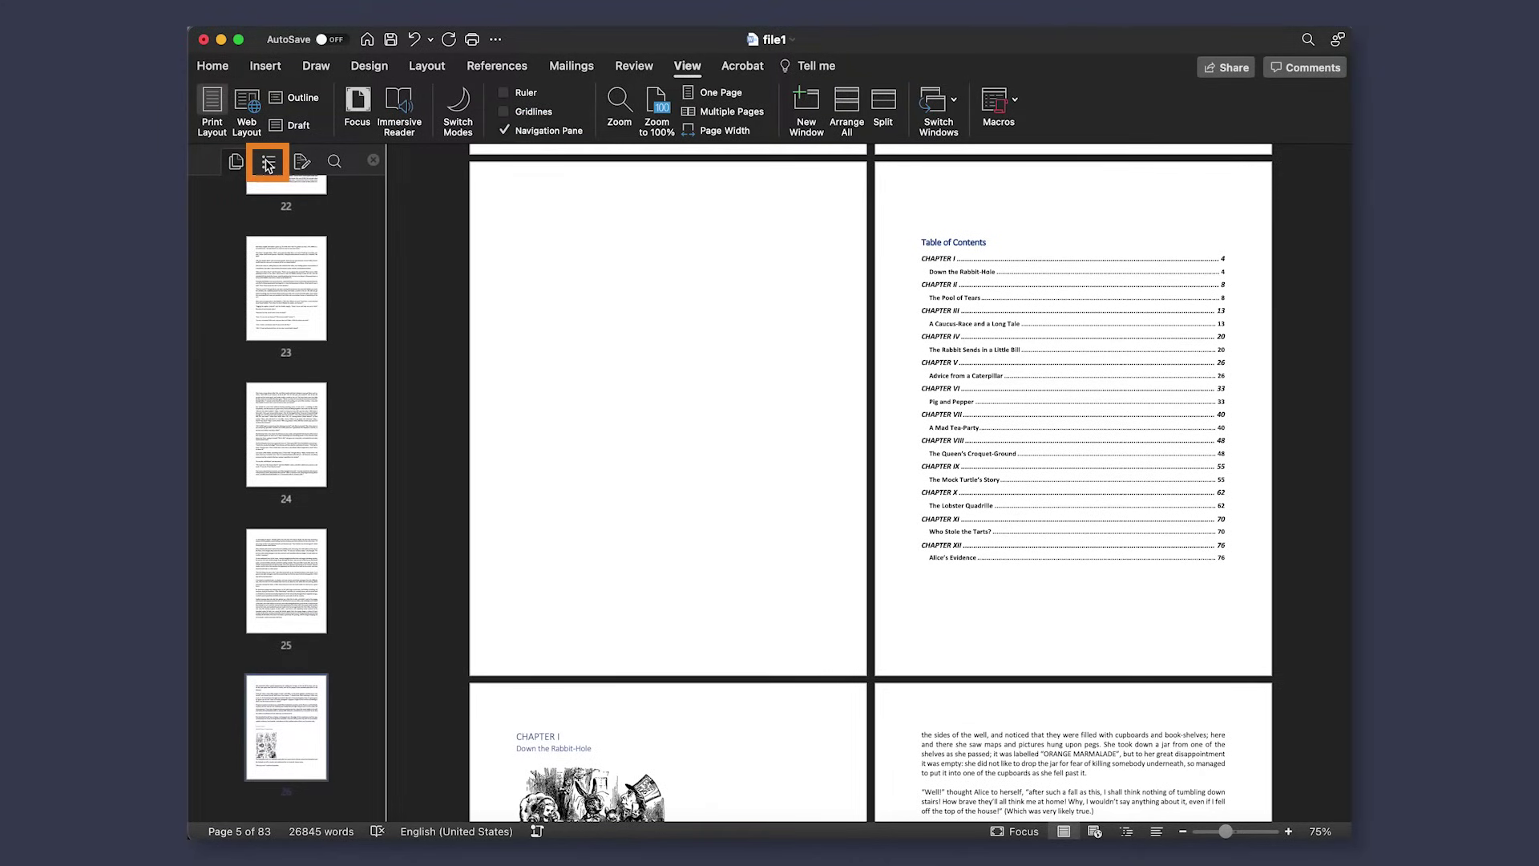
click(268, 163)
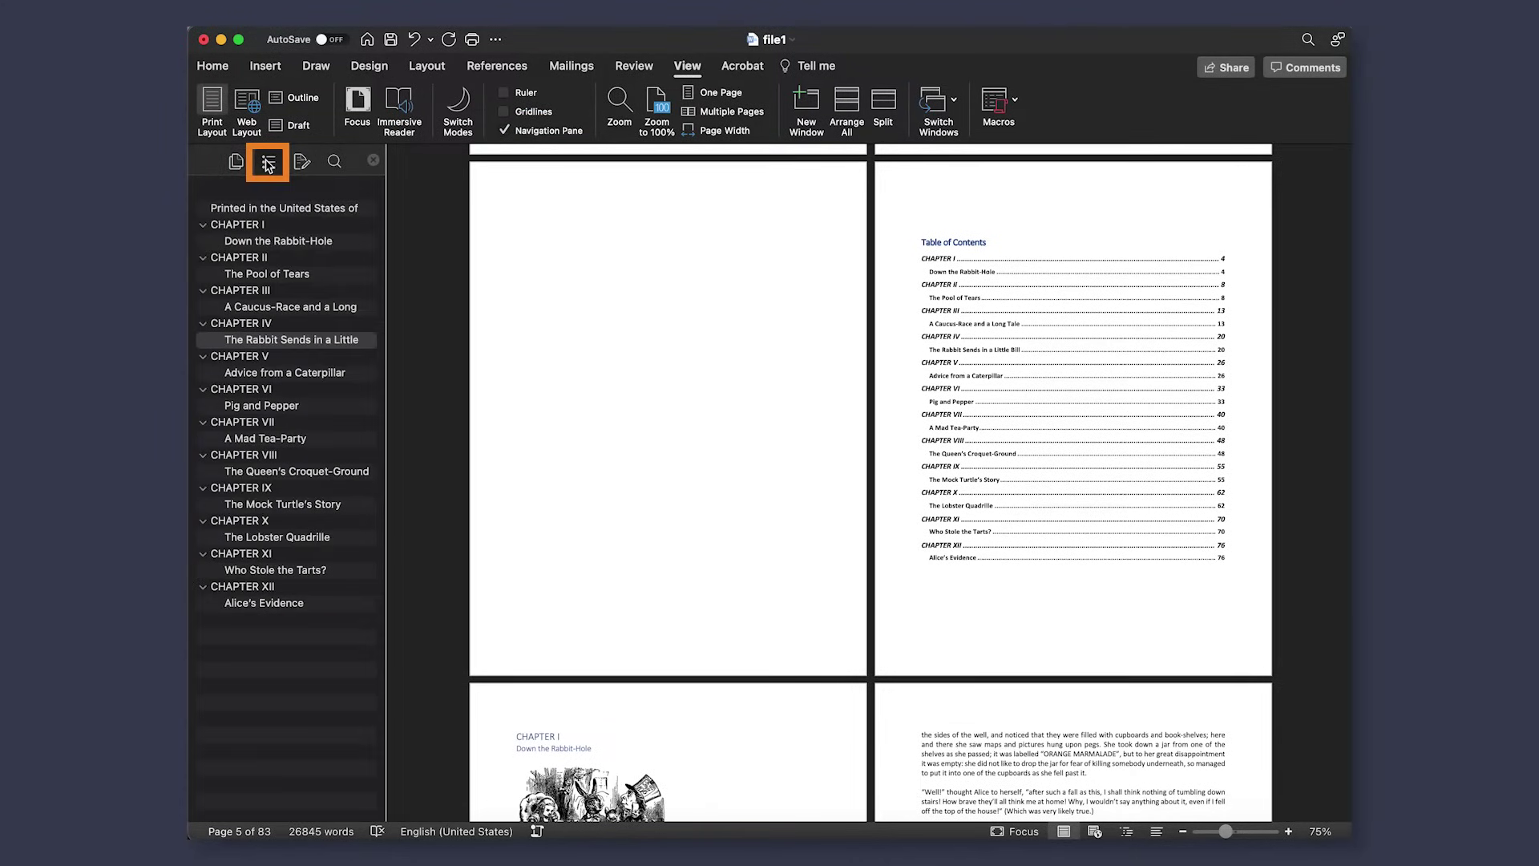
click(277, 227)
click(282, 259)
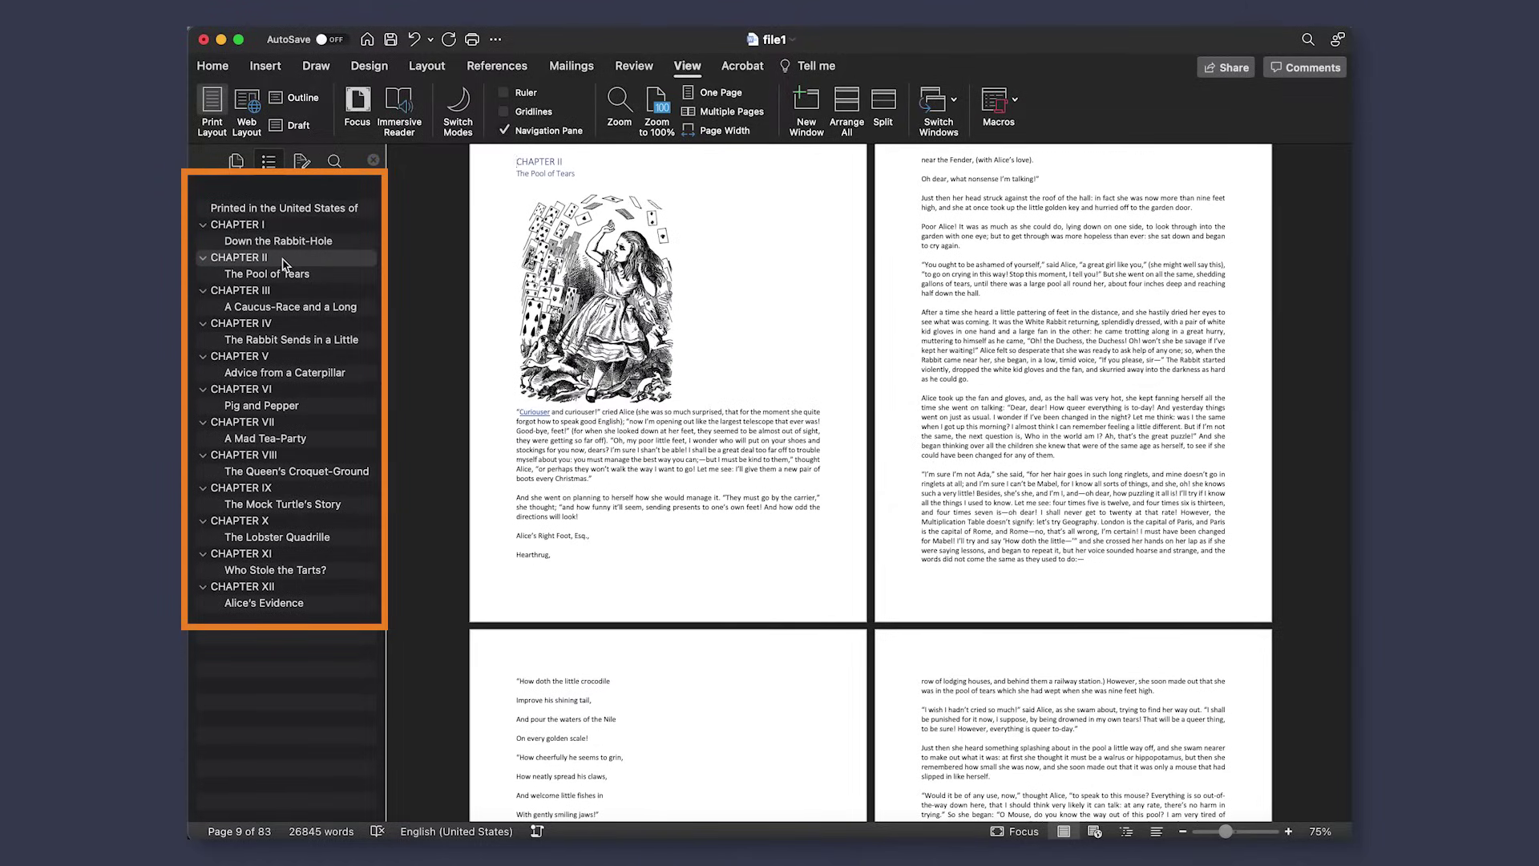
click(282, 357)
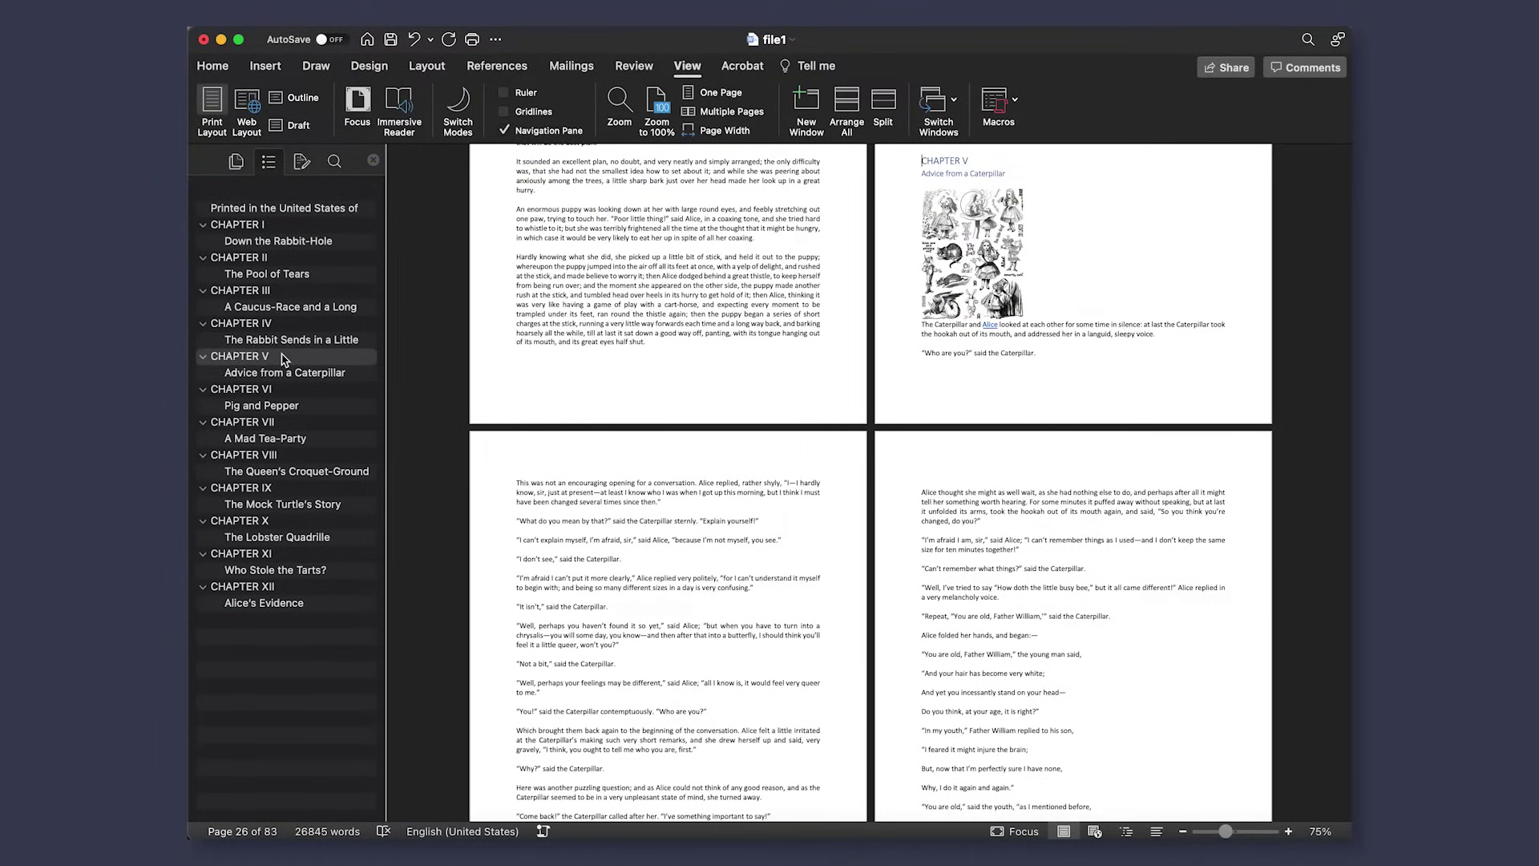
Step: Insert a page break before CHAPTER V so it starts on a new page
scroll(975, 303, up, 4)
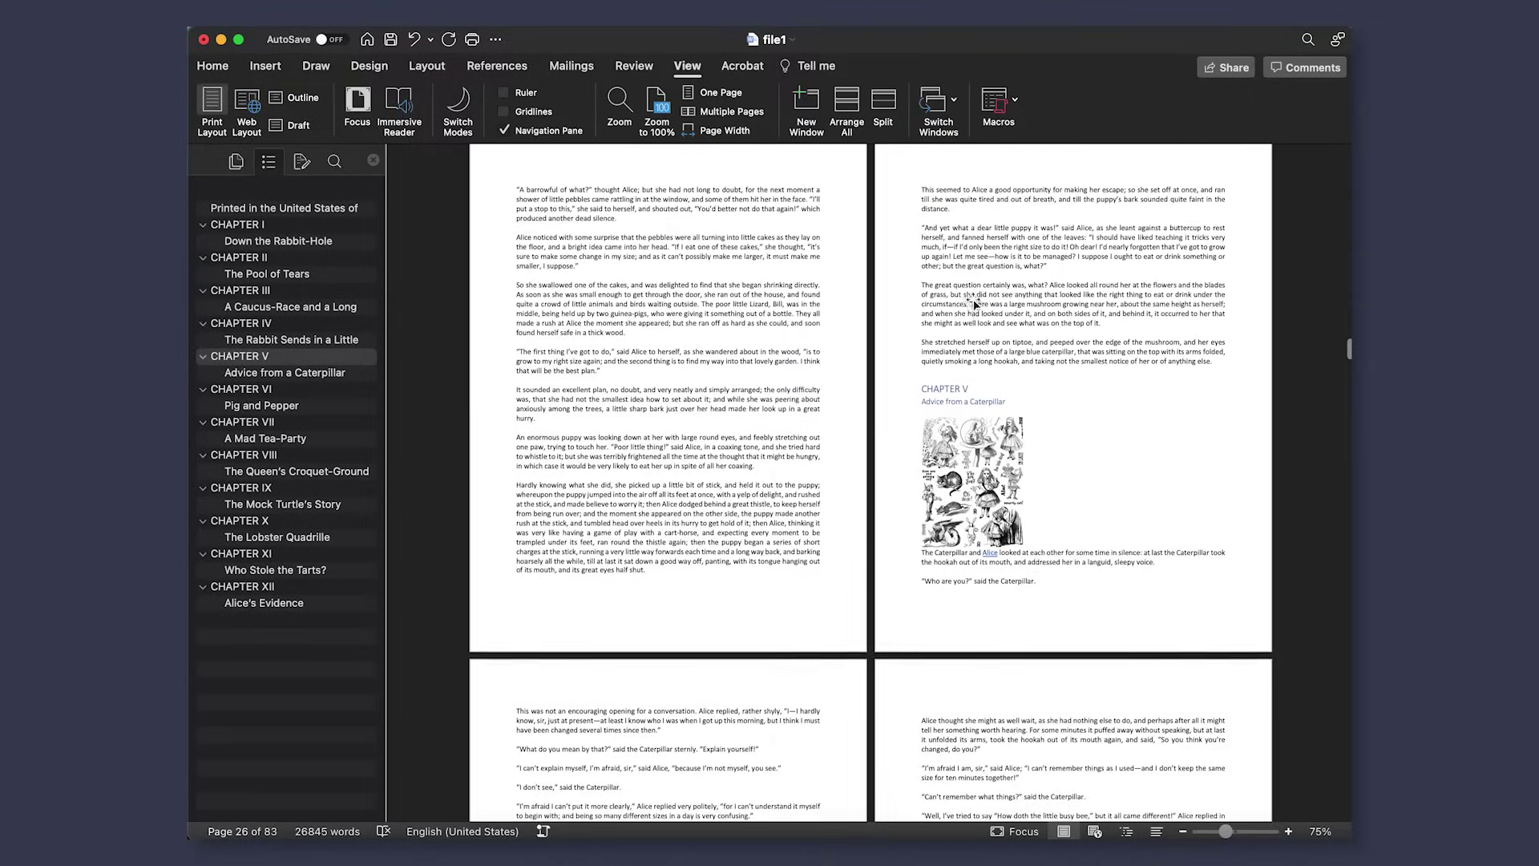
scroll(974, 303, up, 1)
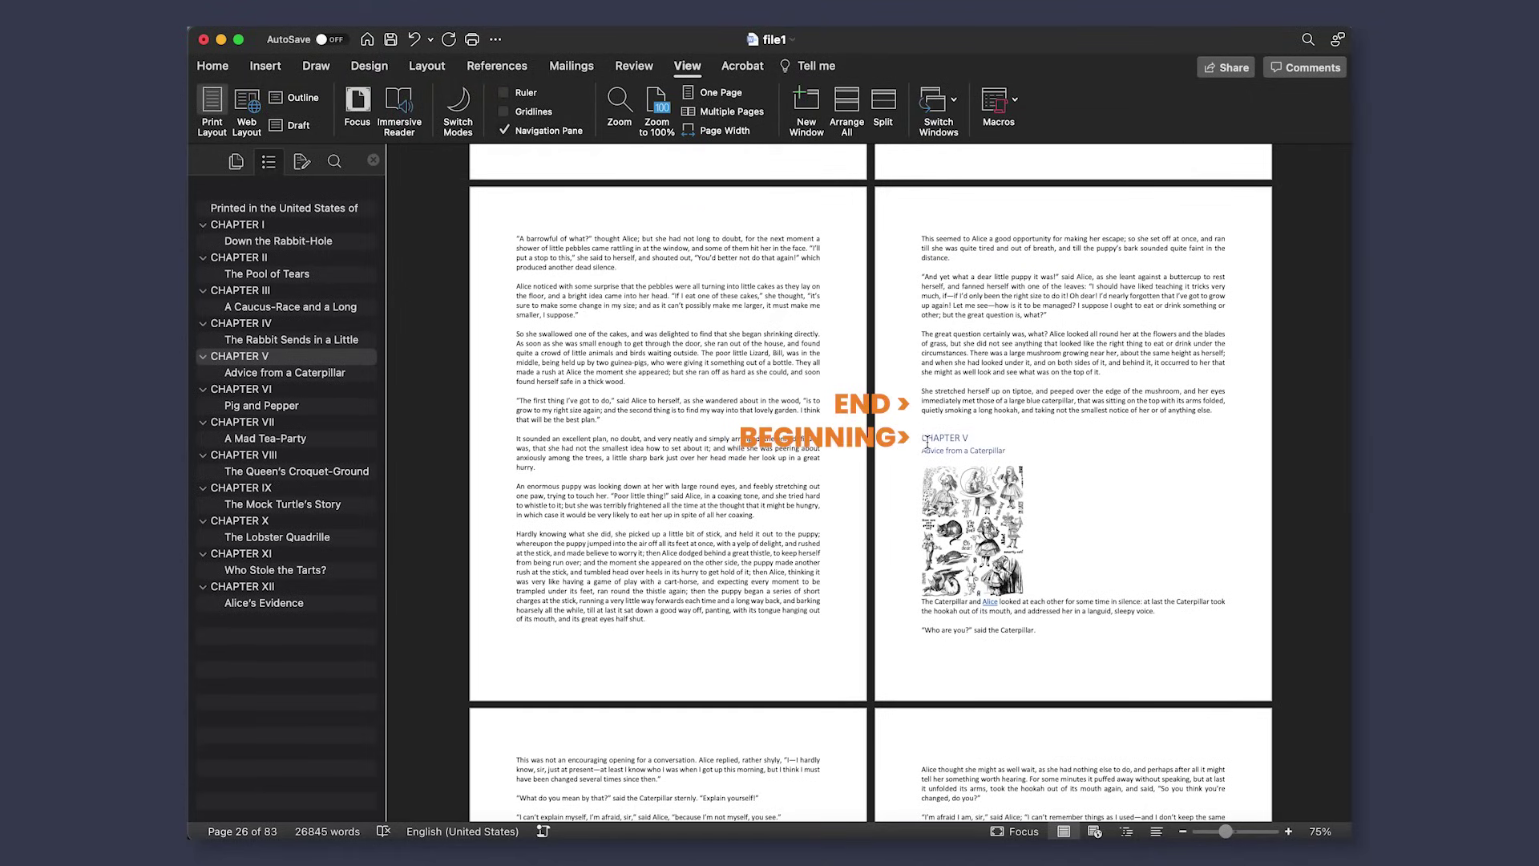
click(263, 66)
click(233, 104)
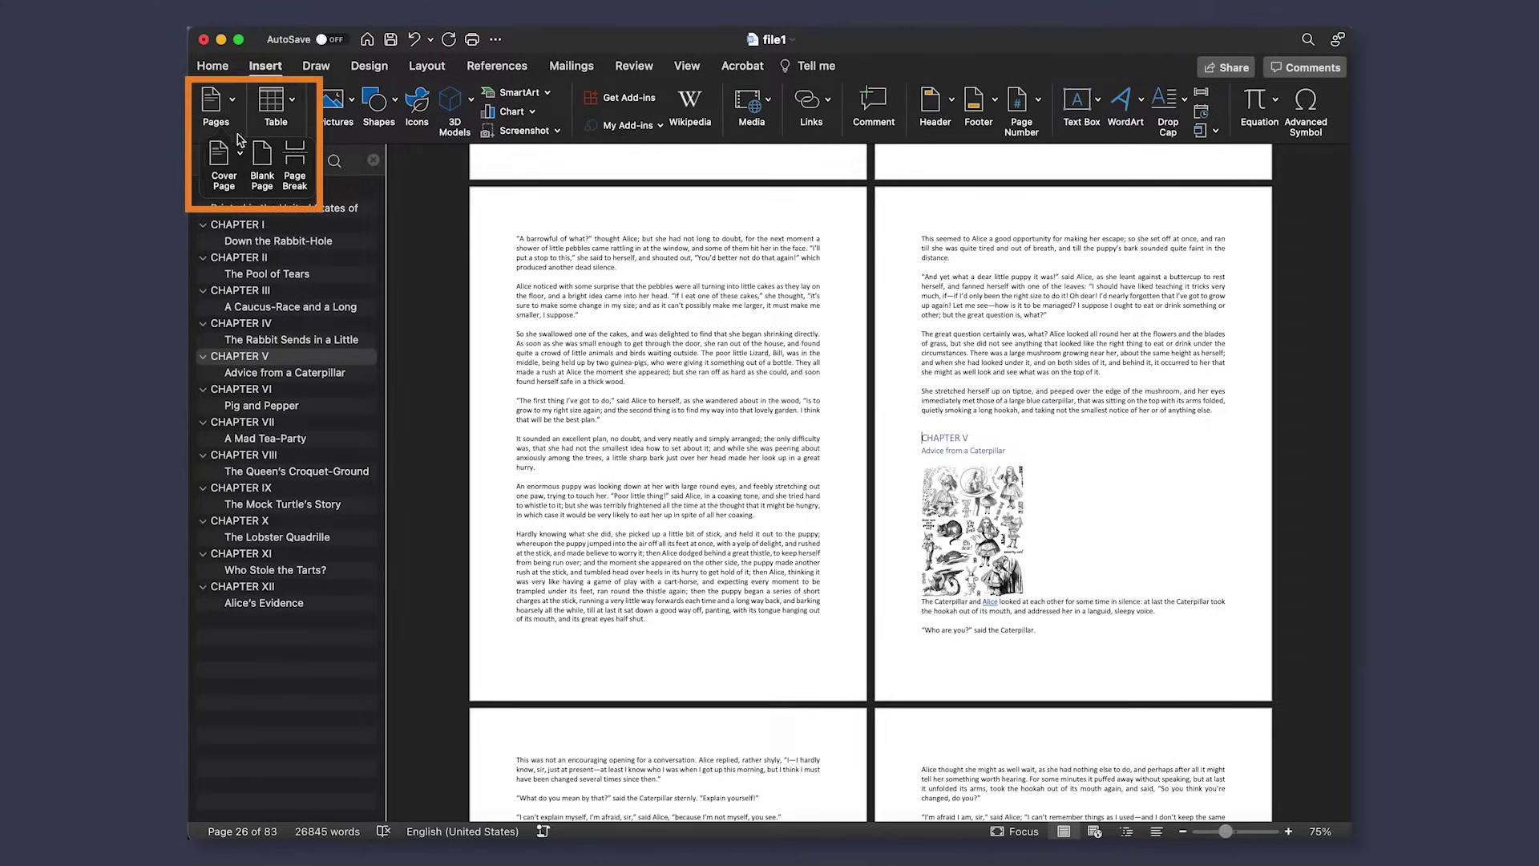
click(295, 166)
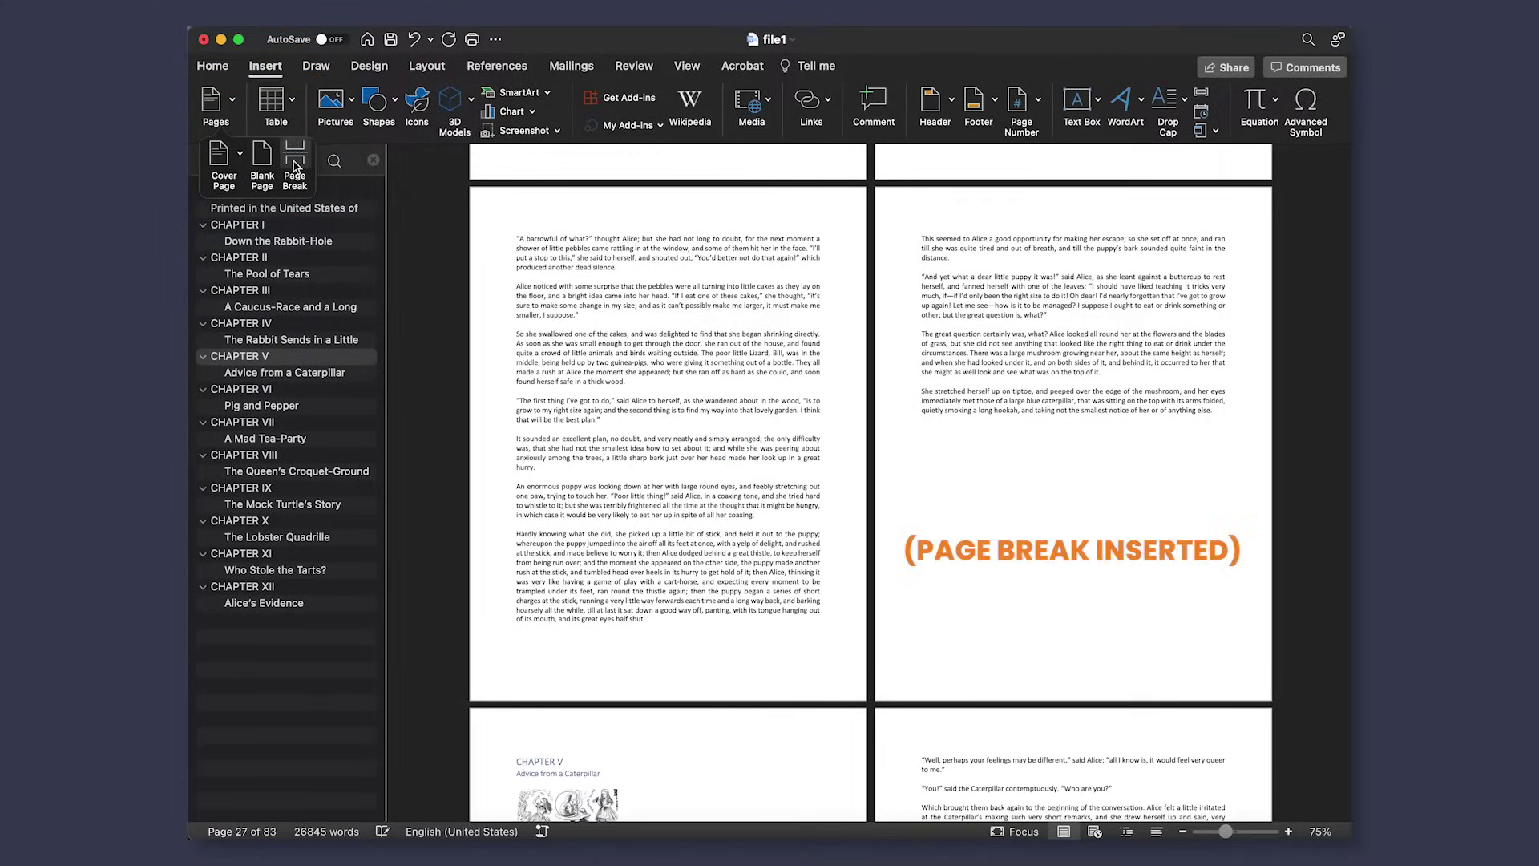
scroll(822, 626, down, 5)
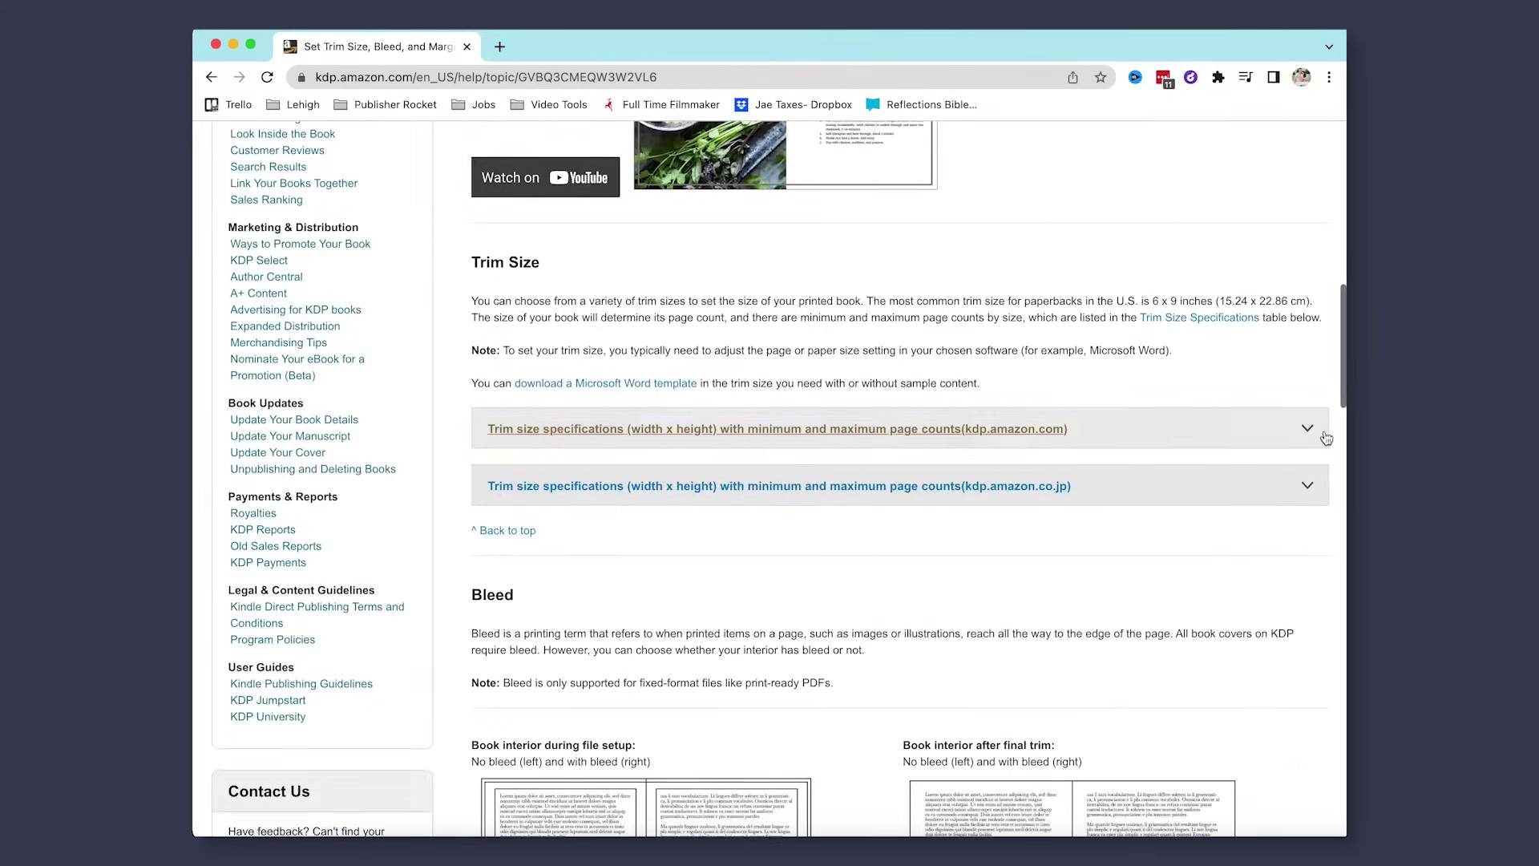
Step: Expand both 'Trim size specifications' tables on the KDP trim size help page
click(1327, 437)
scroll(1327, 437, down, 7)
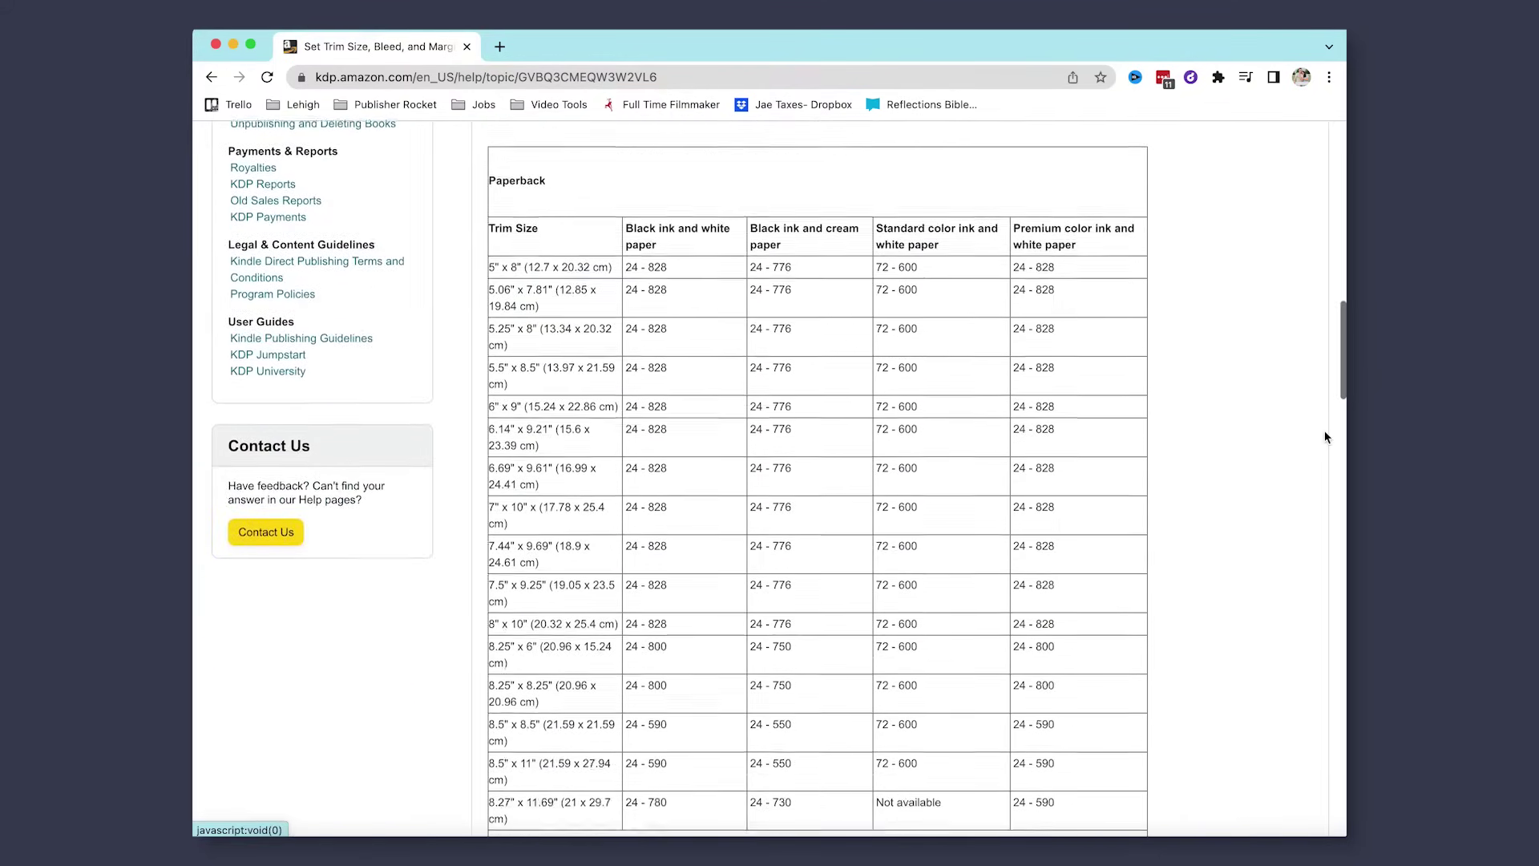
scroll(1325, 437, down, 6)
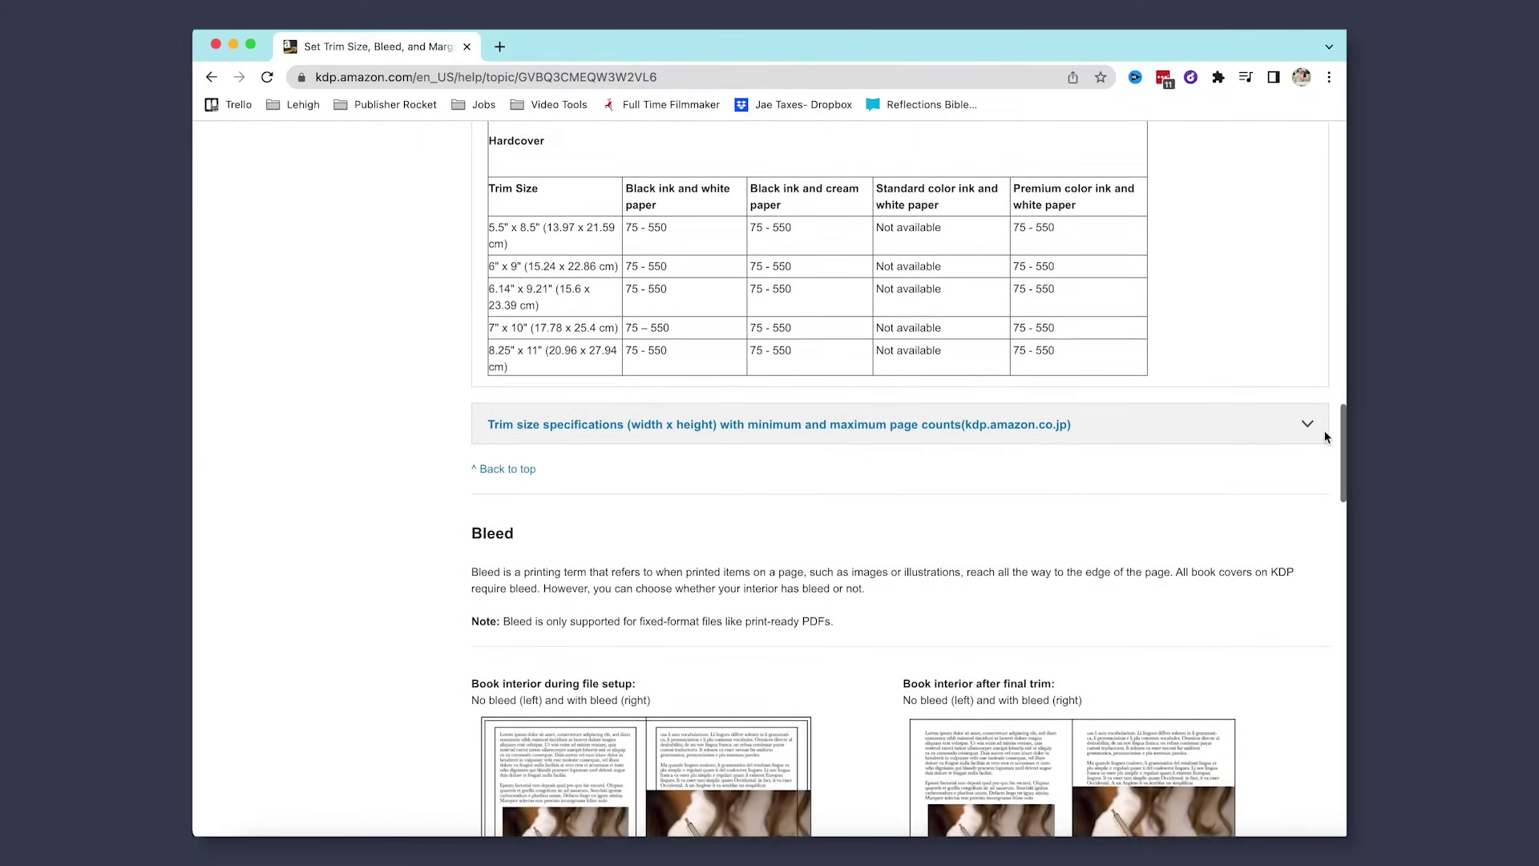
click(1311, 430)
scroll(1311, 430, down, 4)
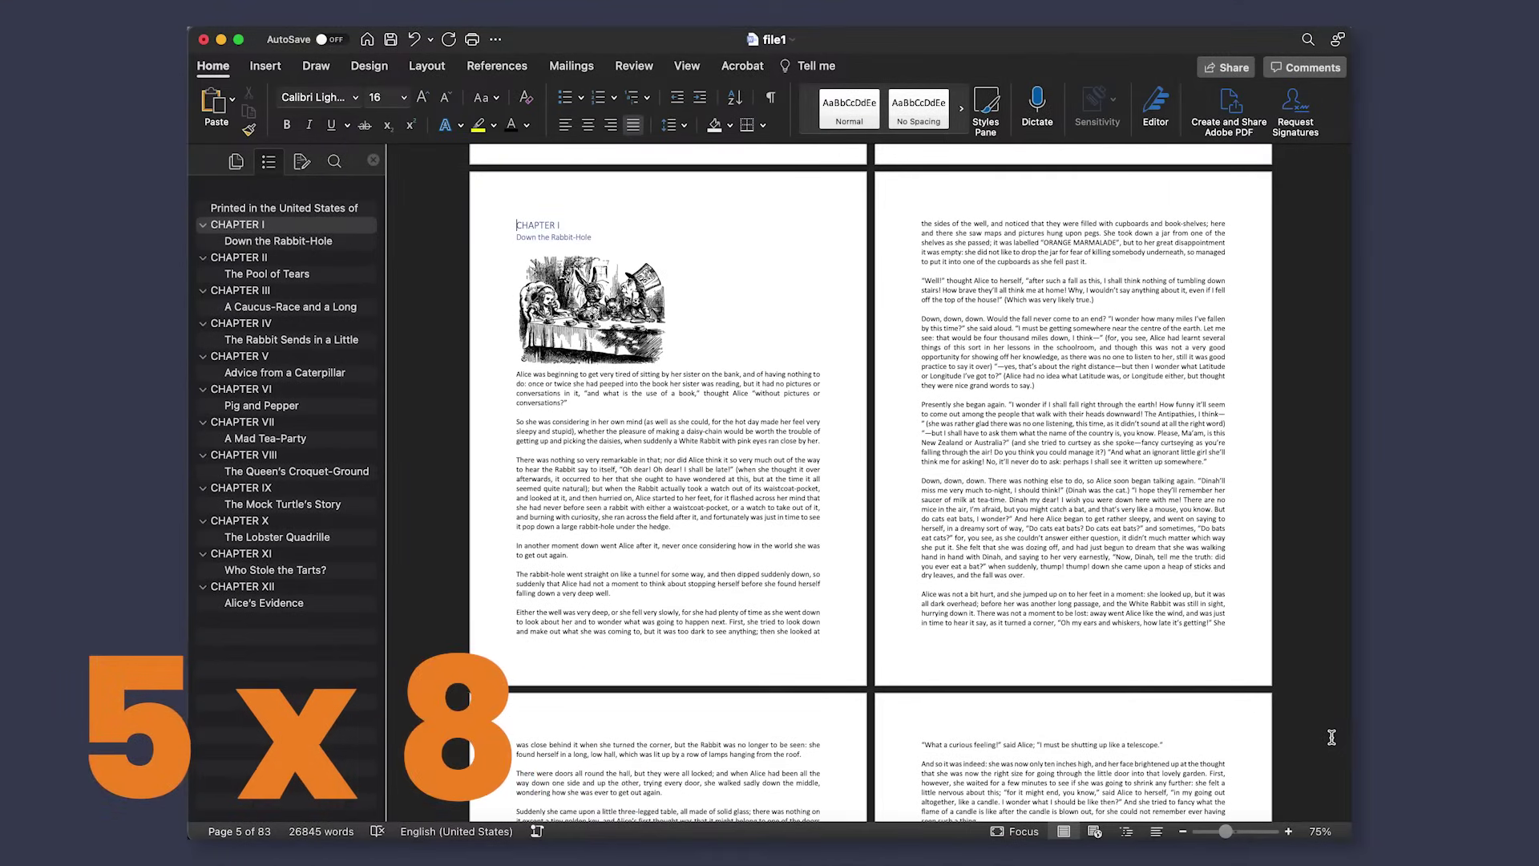
Step: Change the paper size to the custom 5 × 8 inch 'My Book Size'
click(425, 67)
click(211, 101)
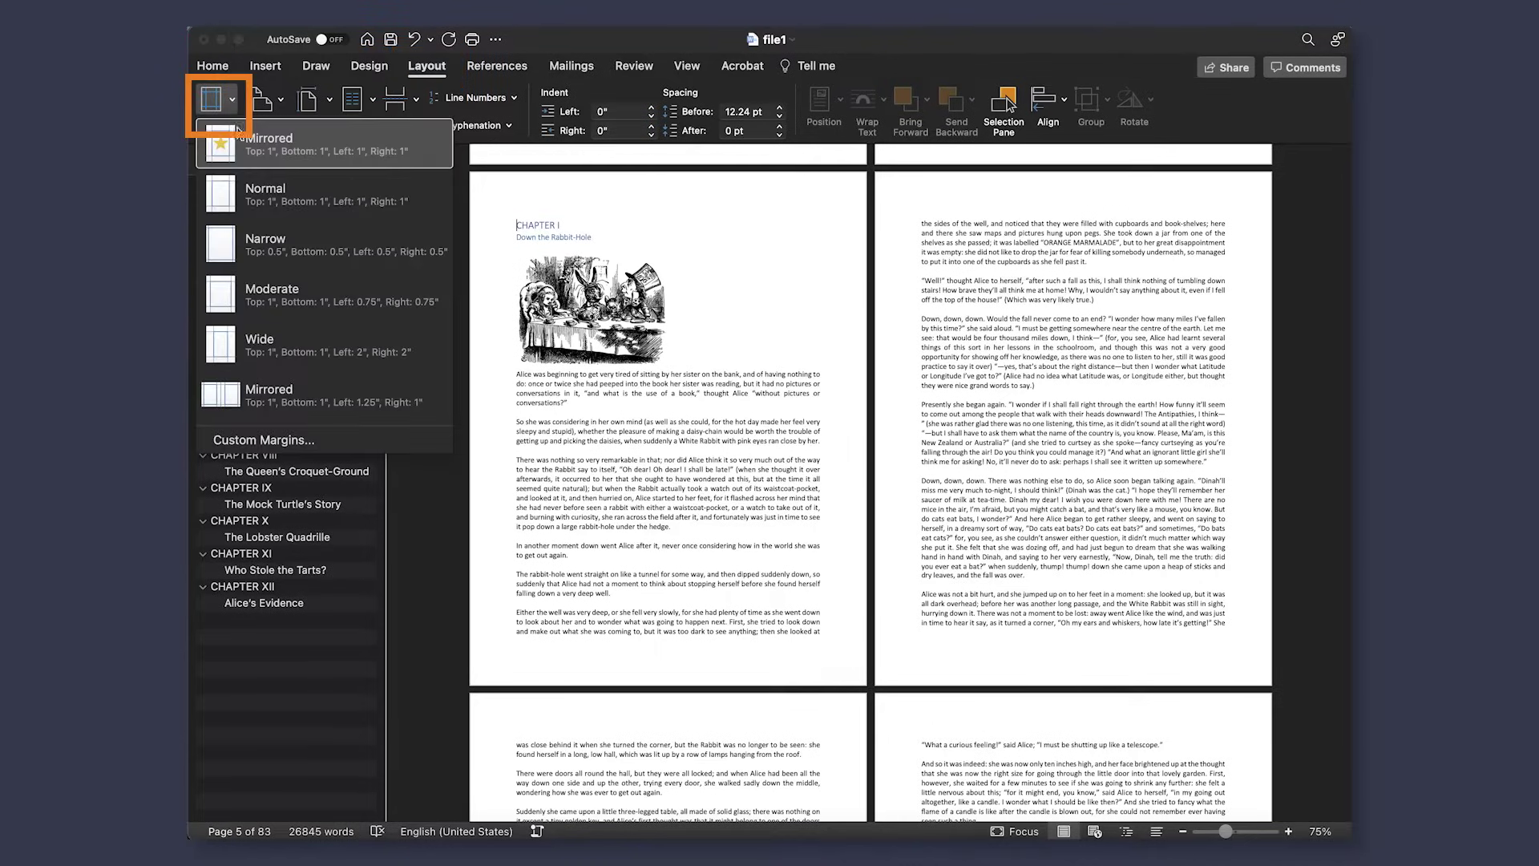
click(289, 439)
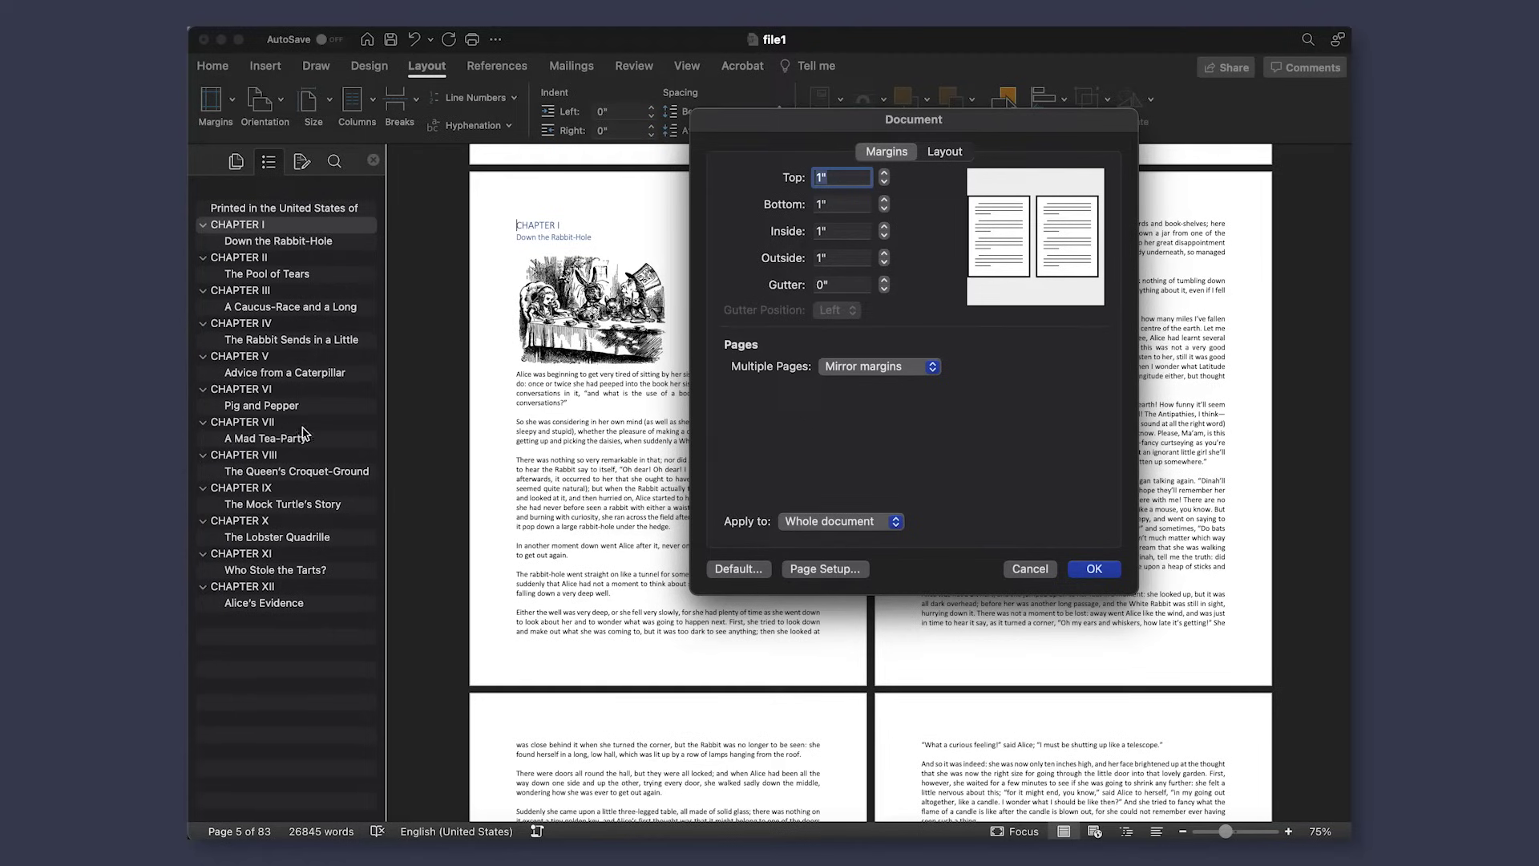
click(817, 571)
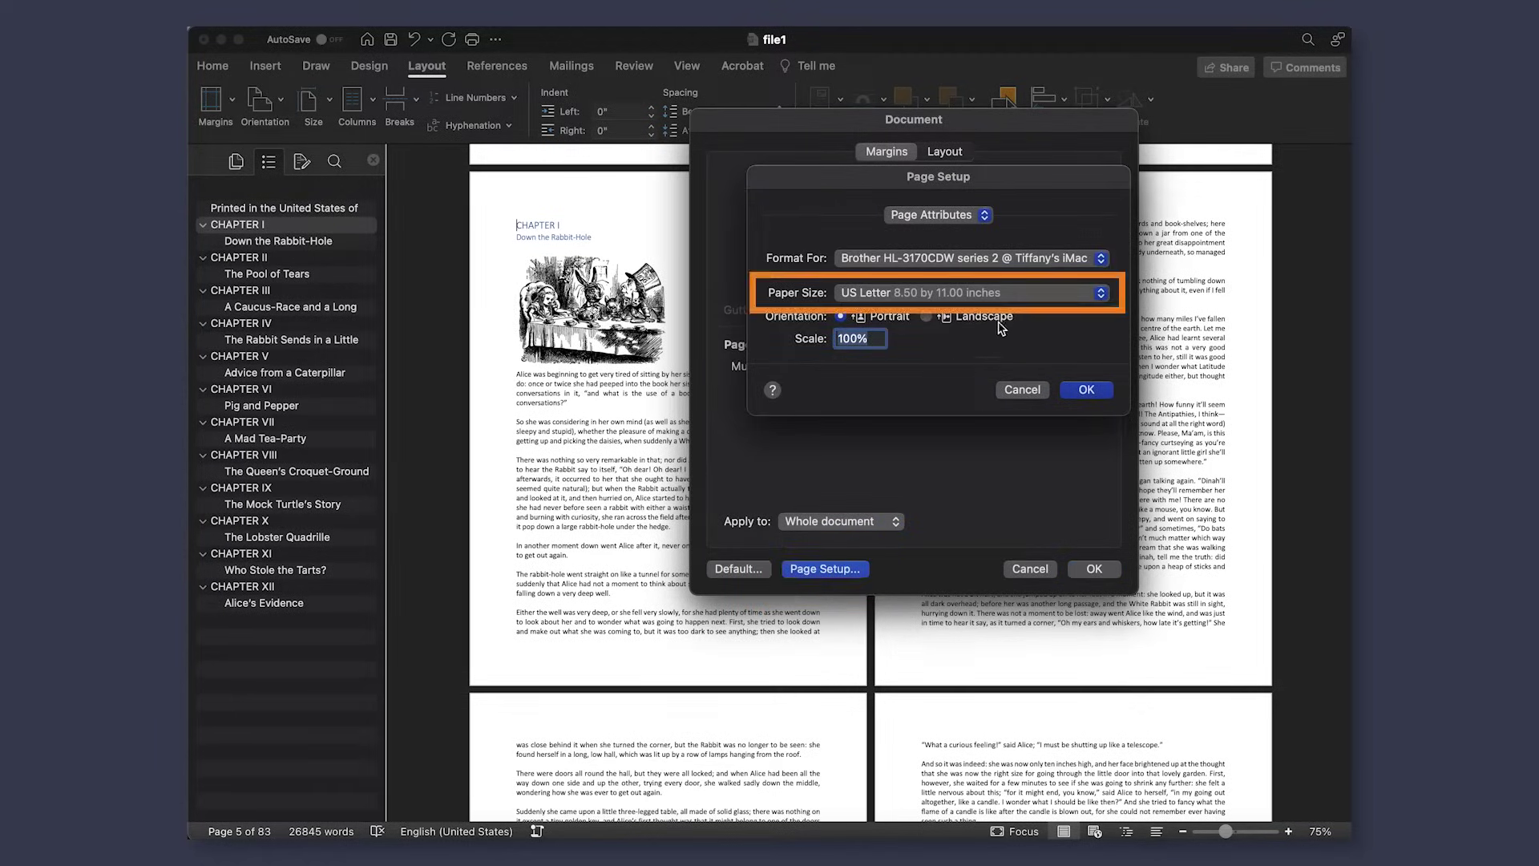
click(1060, 295)
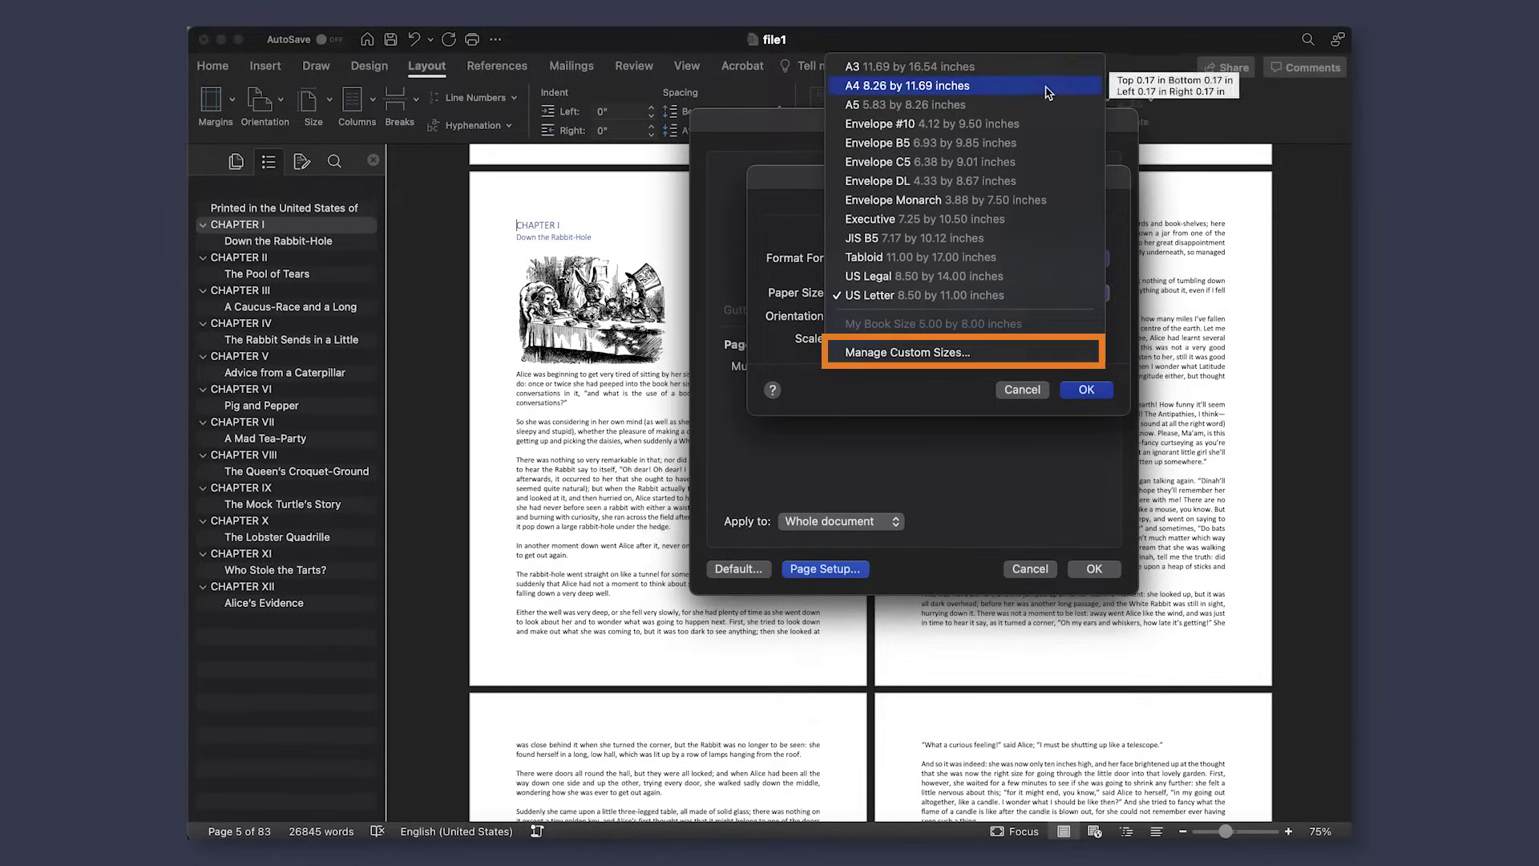
click(1023, 354)
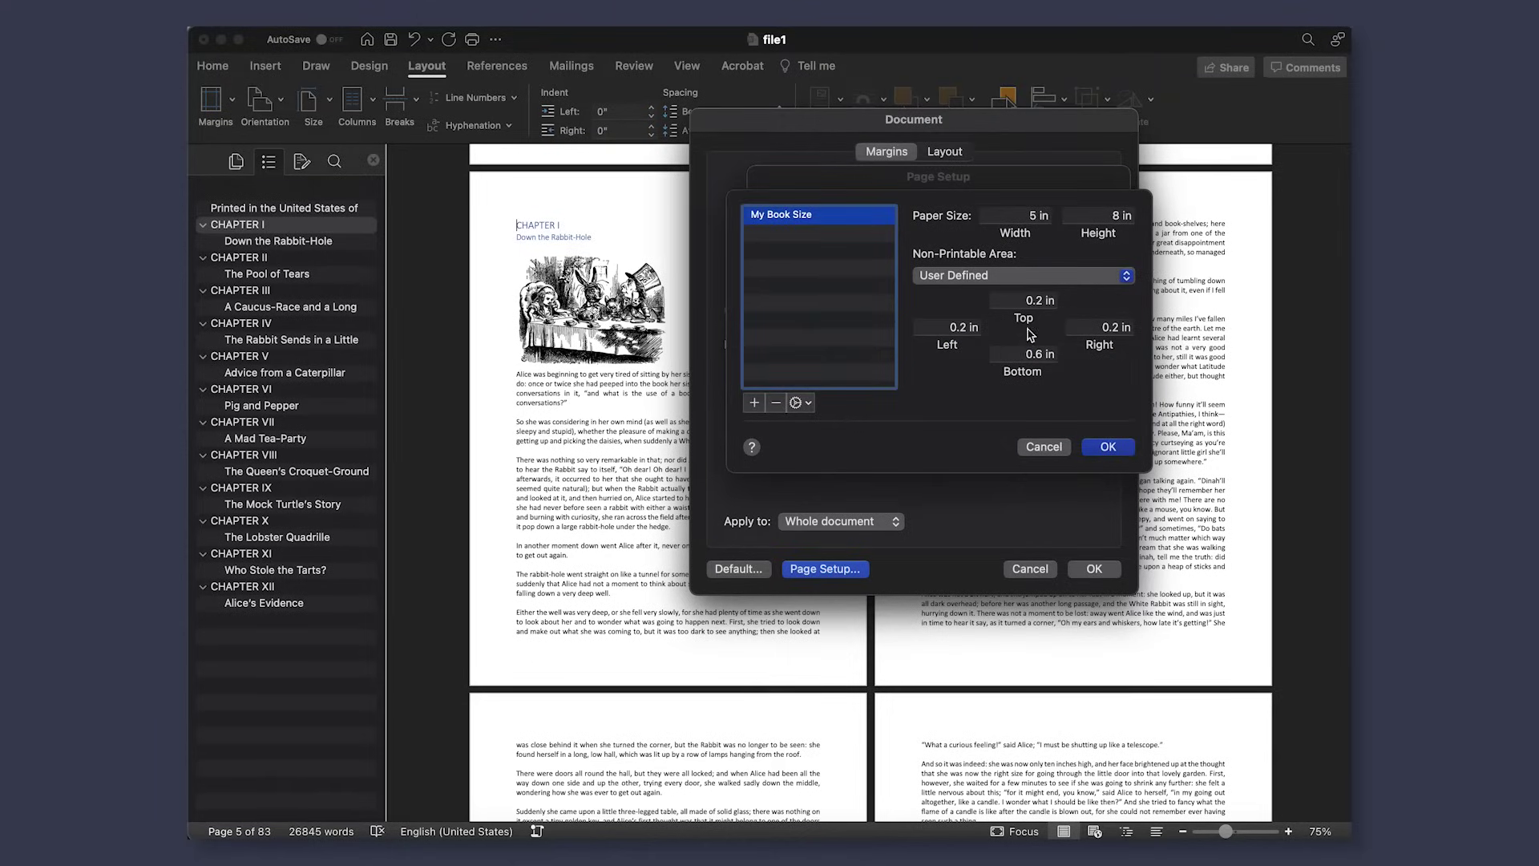
click(1115, 447)
click(1088, 390)
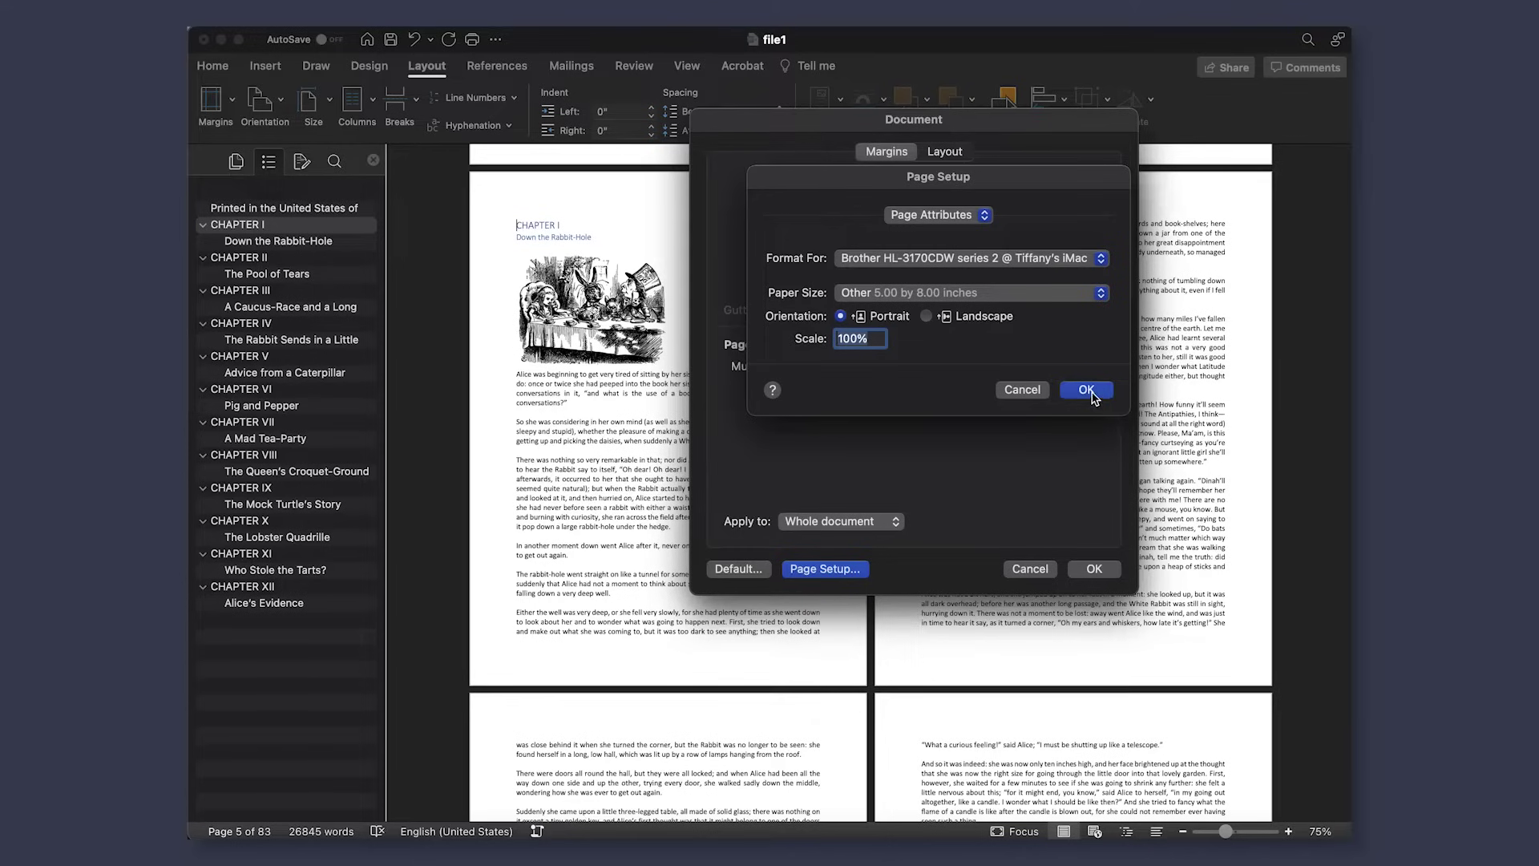
key(Return)
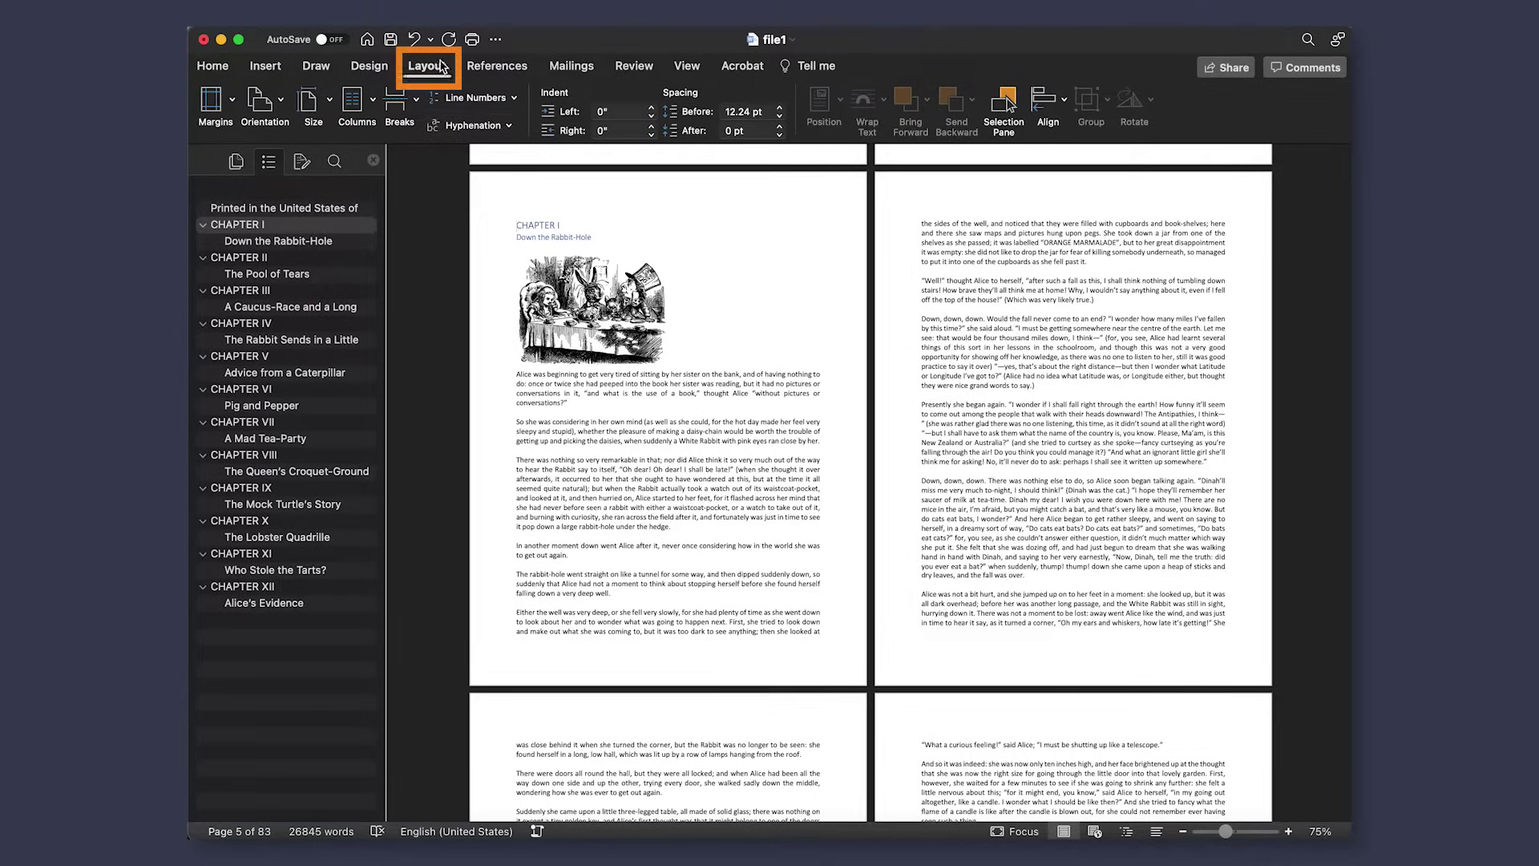
Step: Use mirror margins with a 0.375-inch inside and 0.25-inch outside margin
click(211, 100)
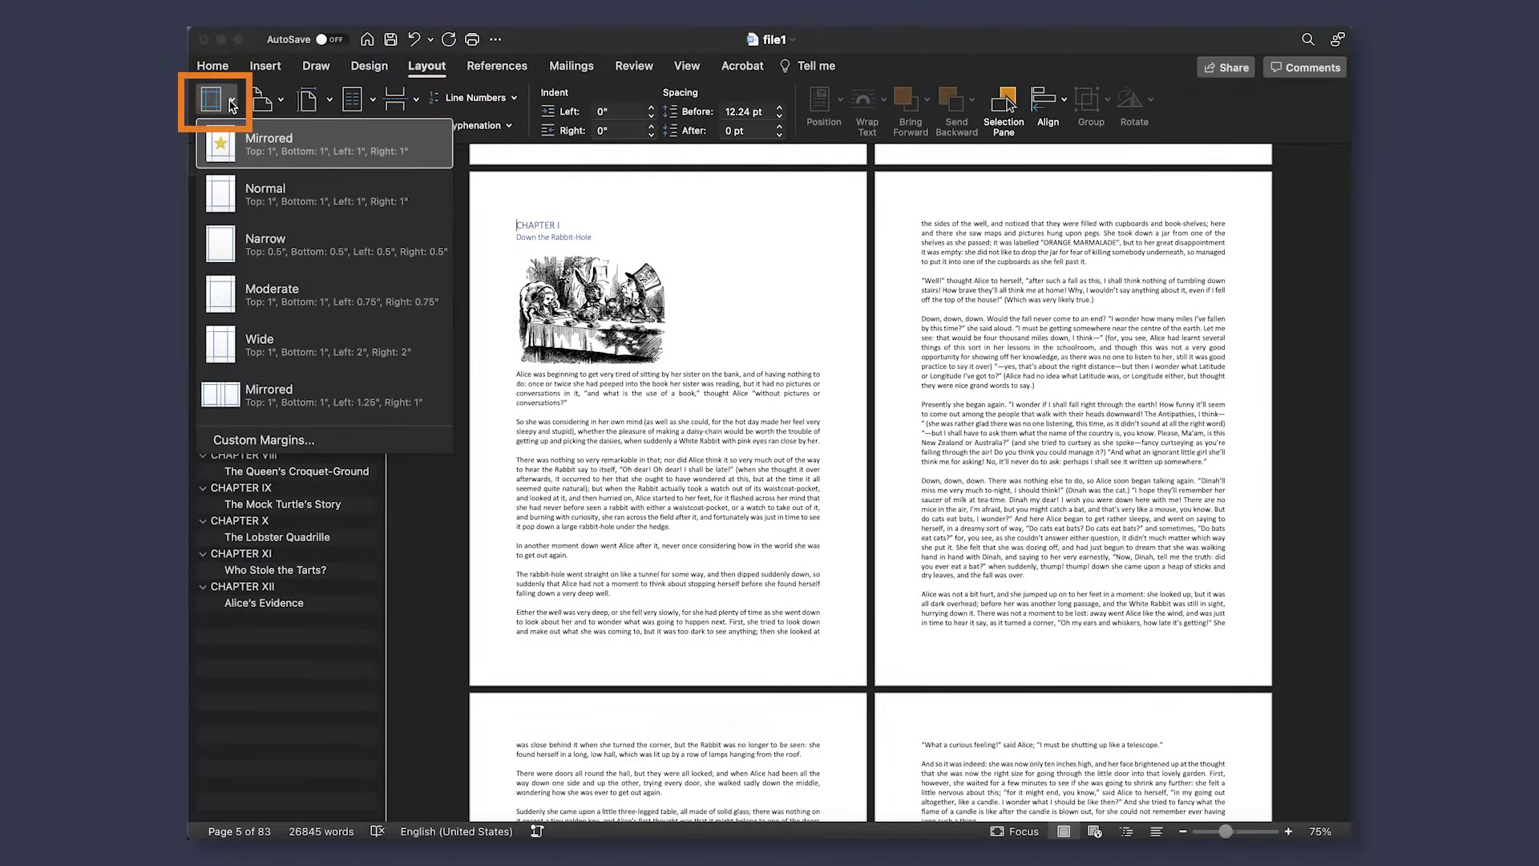
click(249, 439)
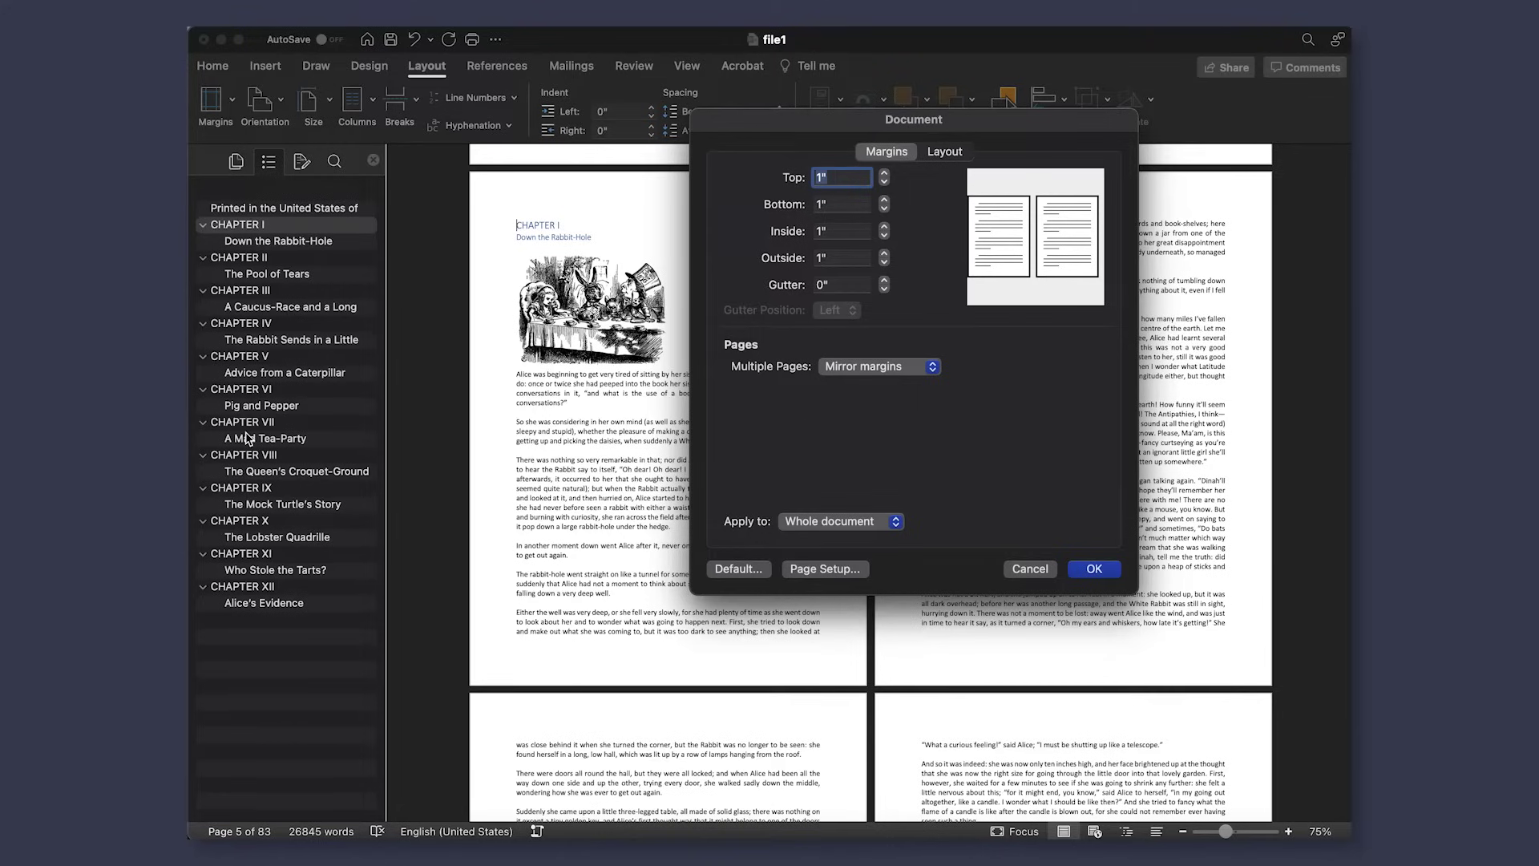
click(840, 367)
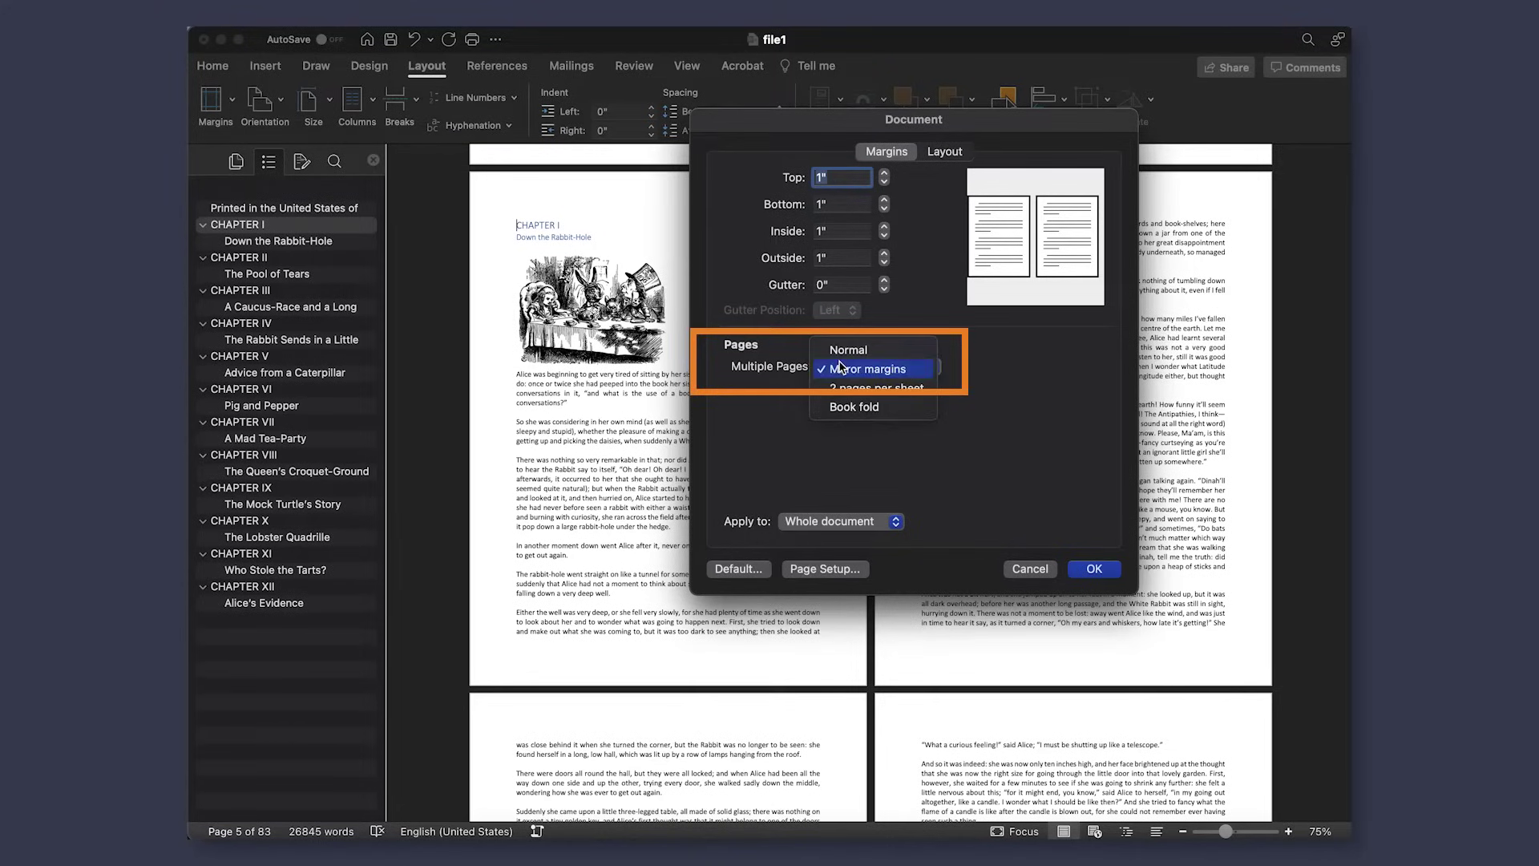
click(923, 372)
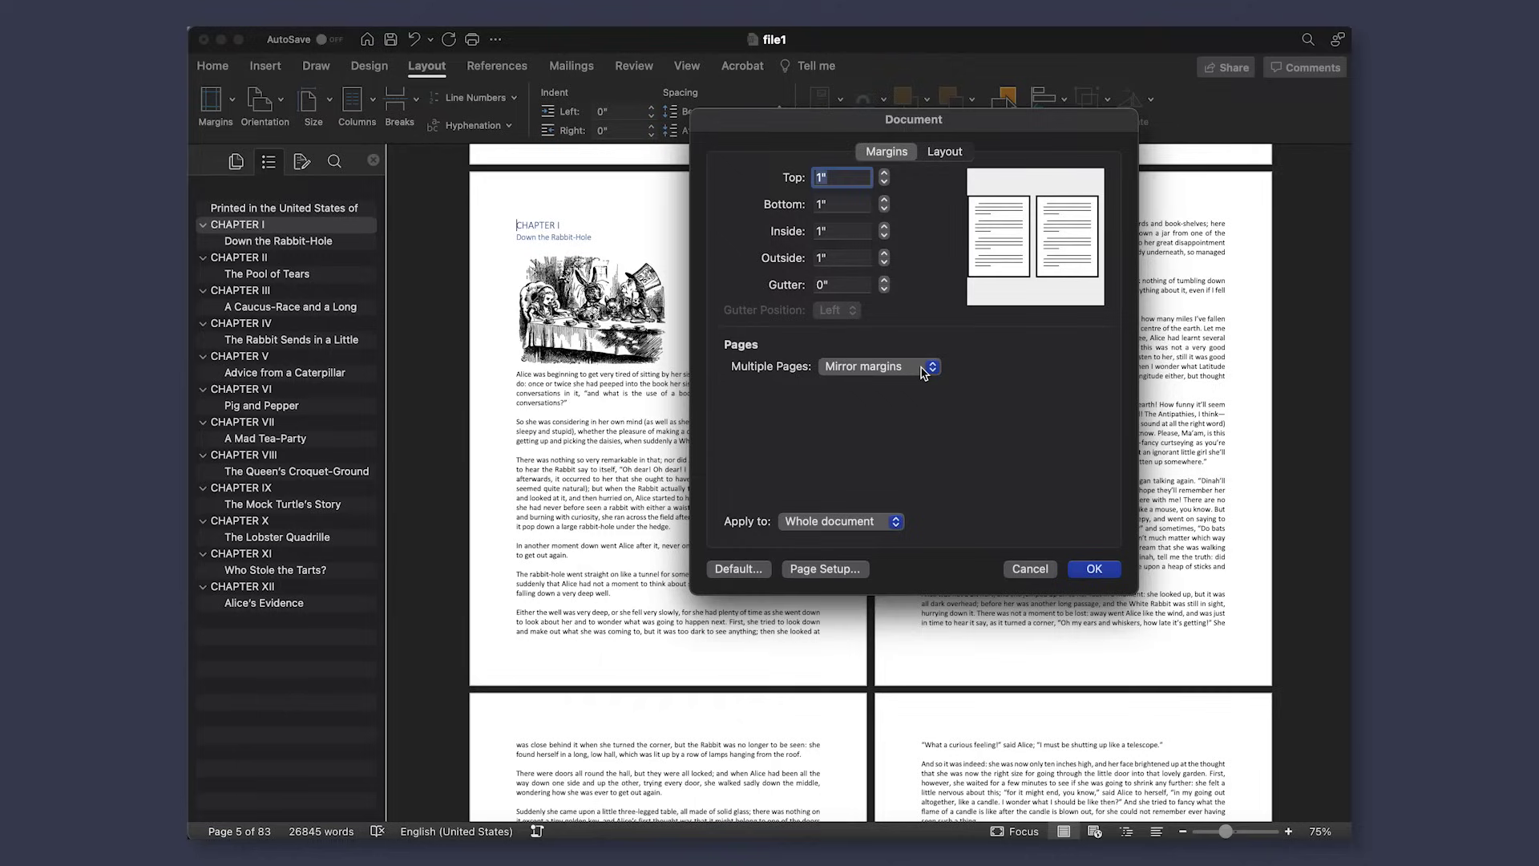
click(834, 231)
double_click(834, 231)
text(0)
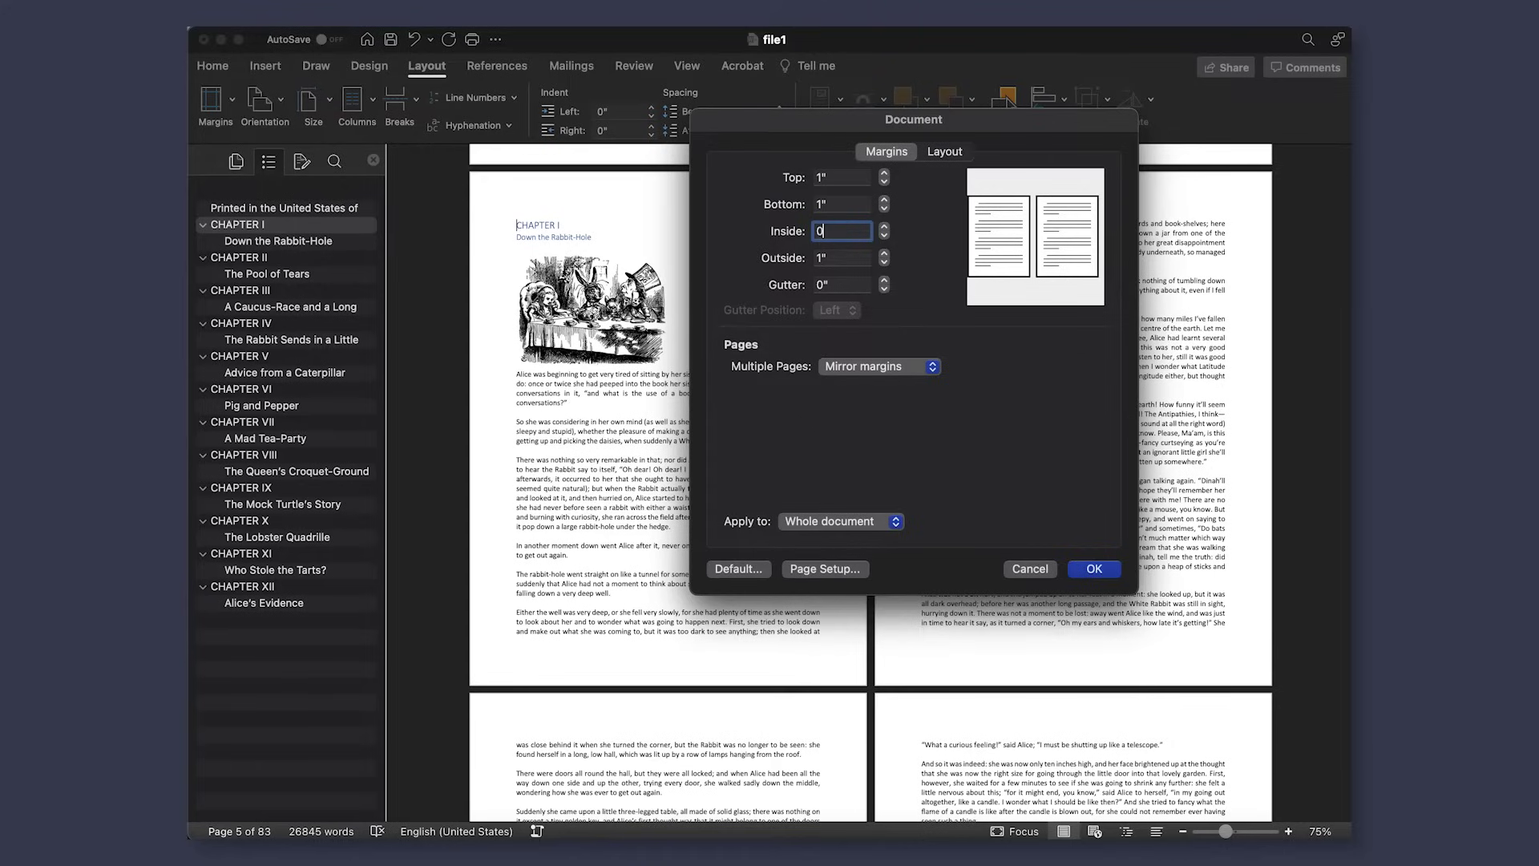
text(.375)
double_click(834, 257)
text(0.25)
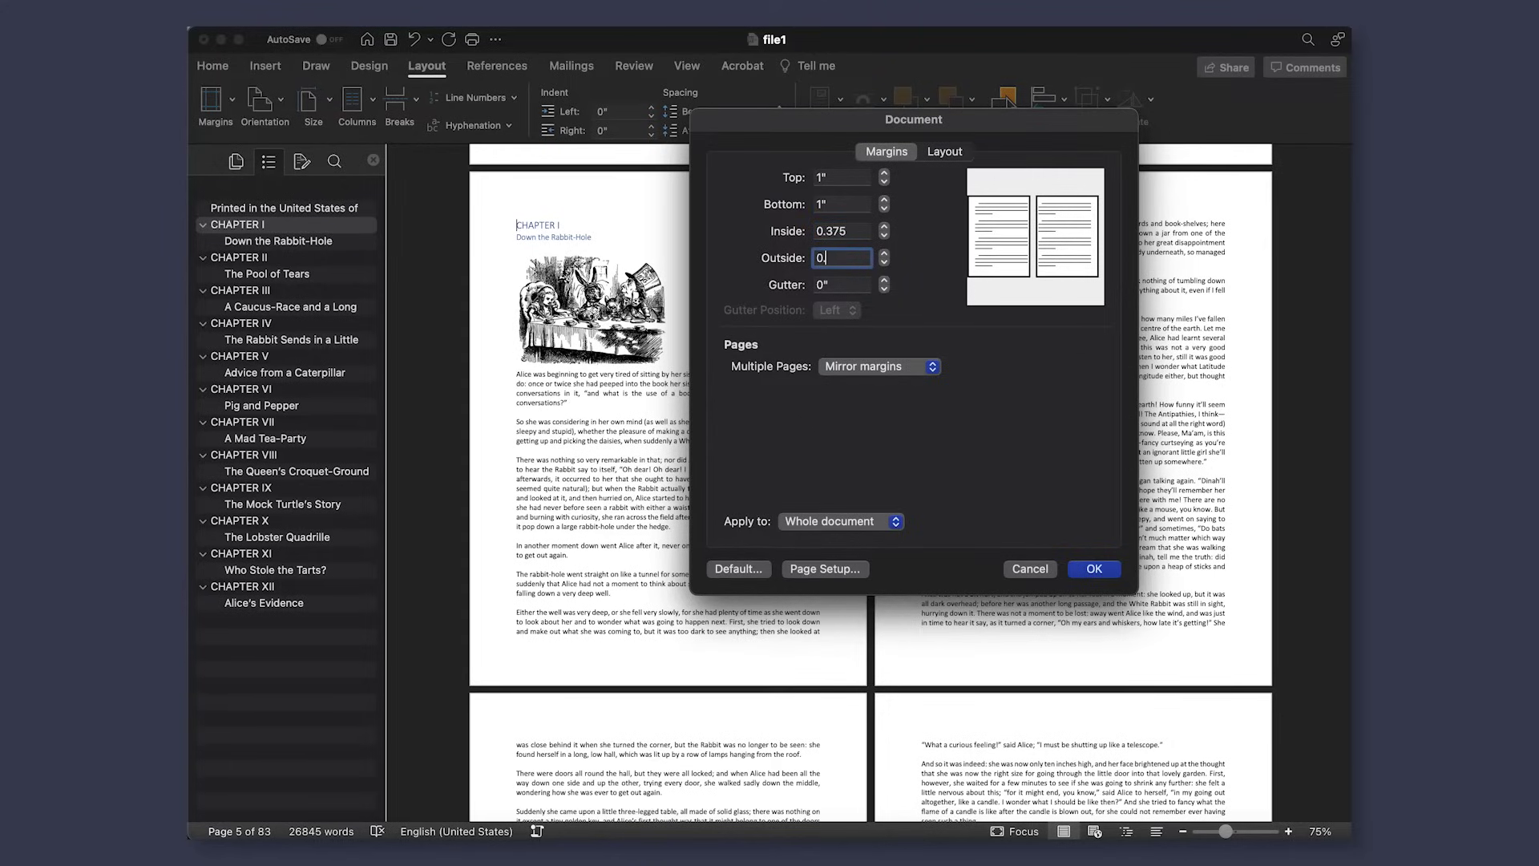
click(1094, 568)
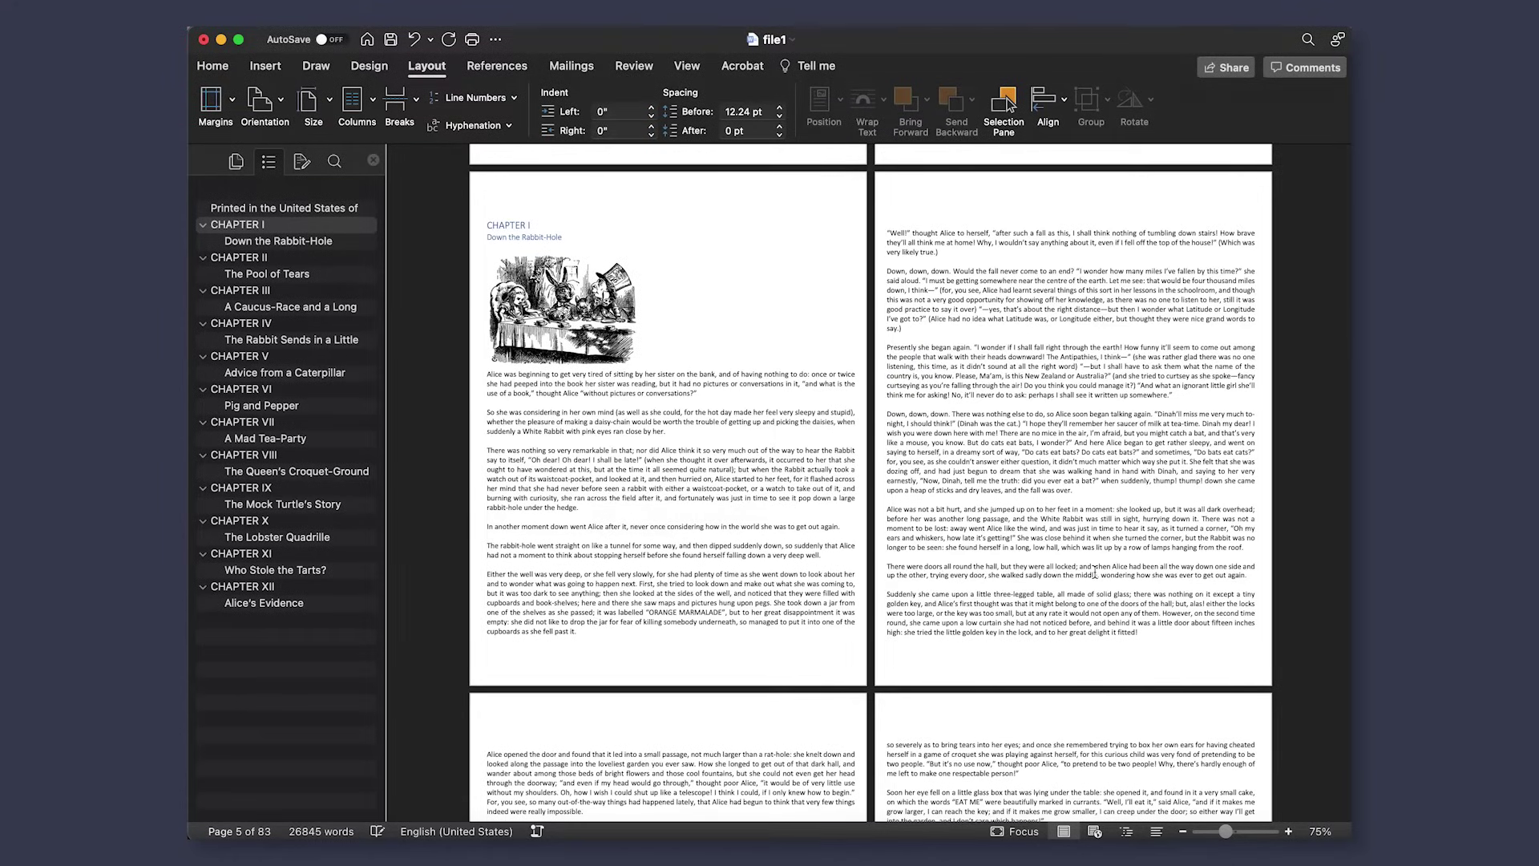
Step: Verify the custom margins read 0.38" inside and 0.25" outside
click(214, 102)
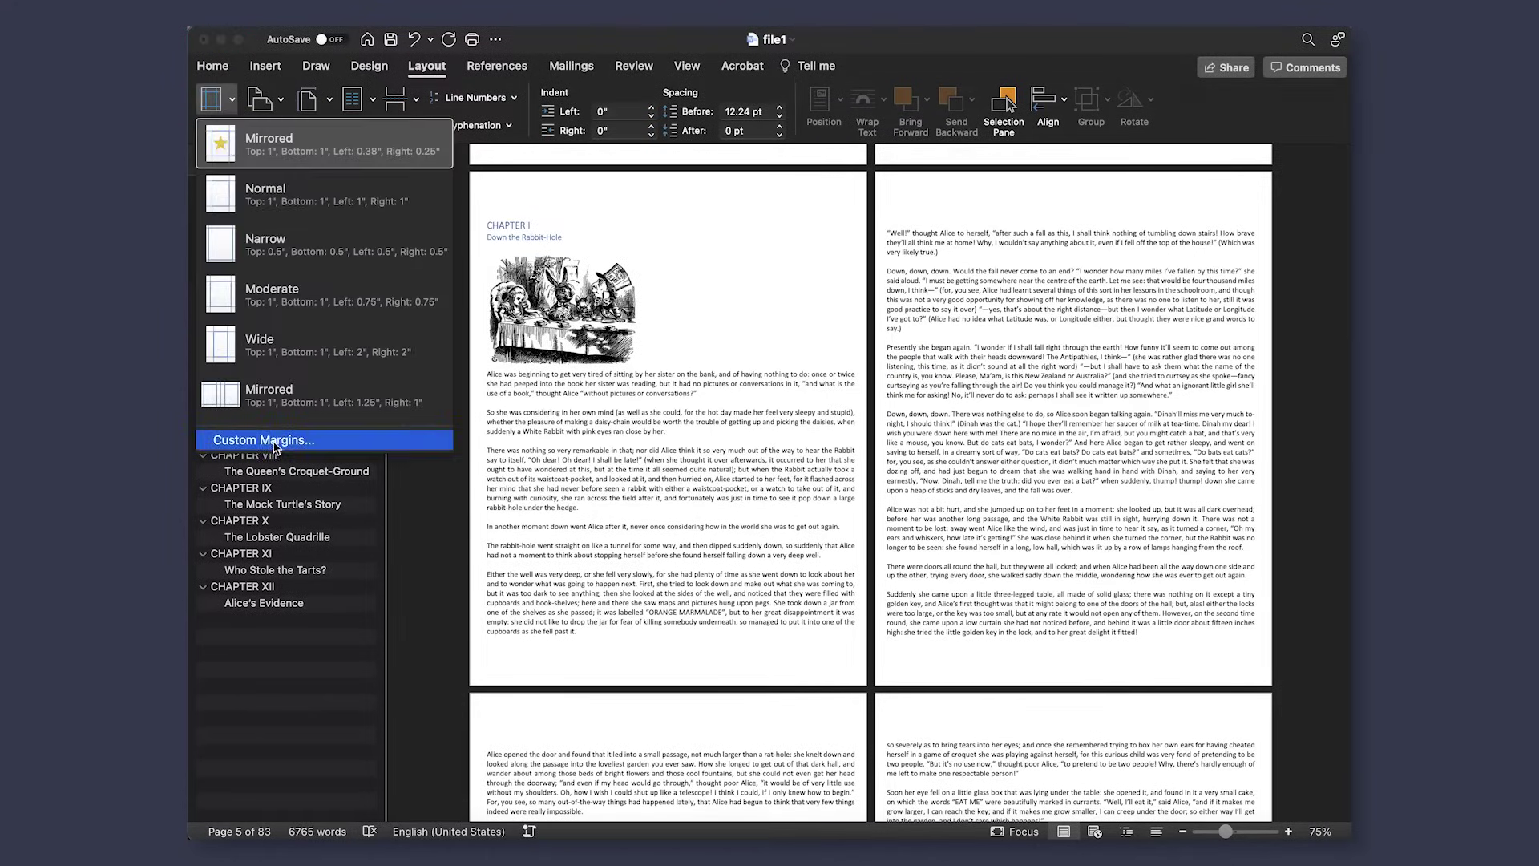
key(Escape)
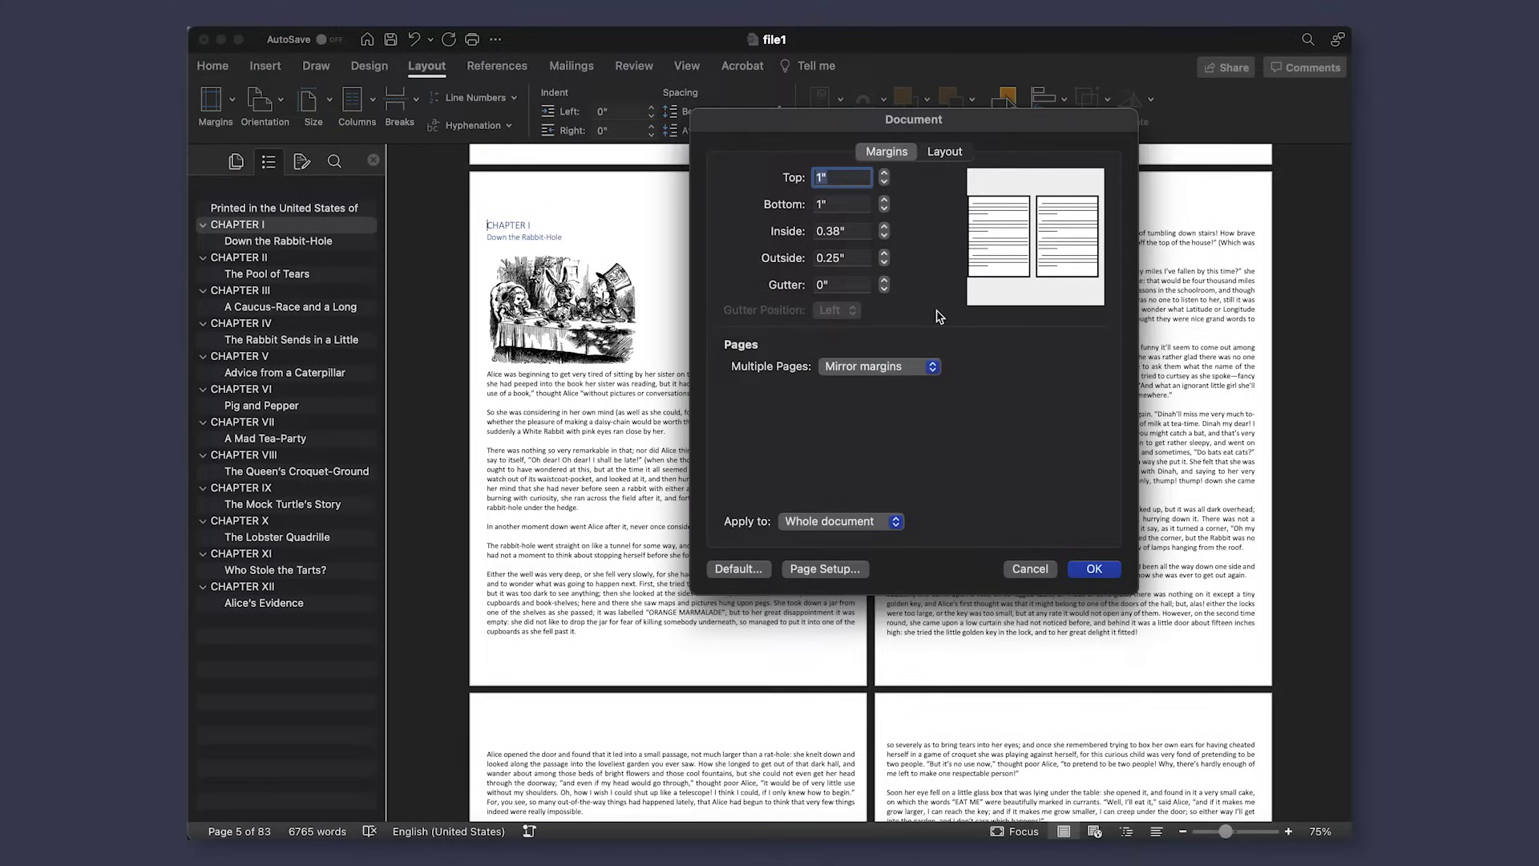
click(832, 258)
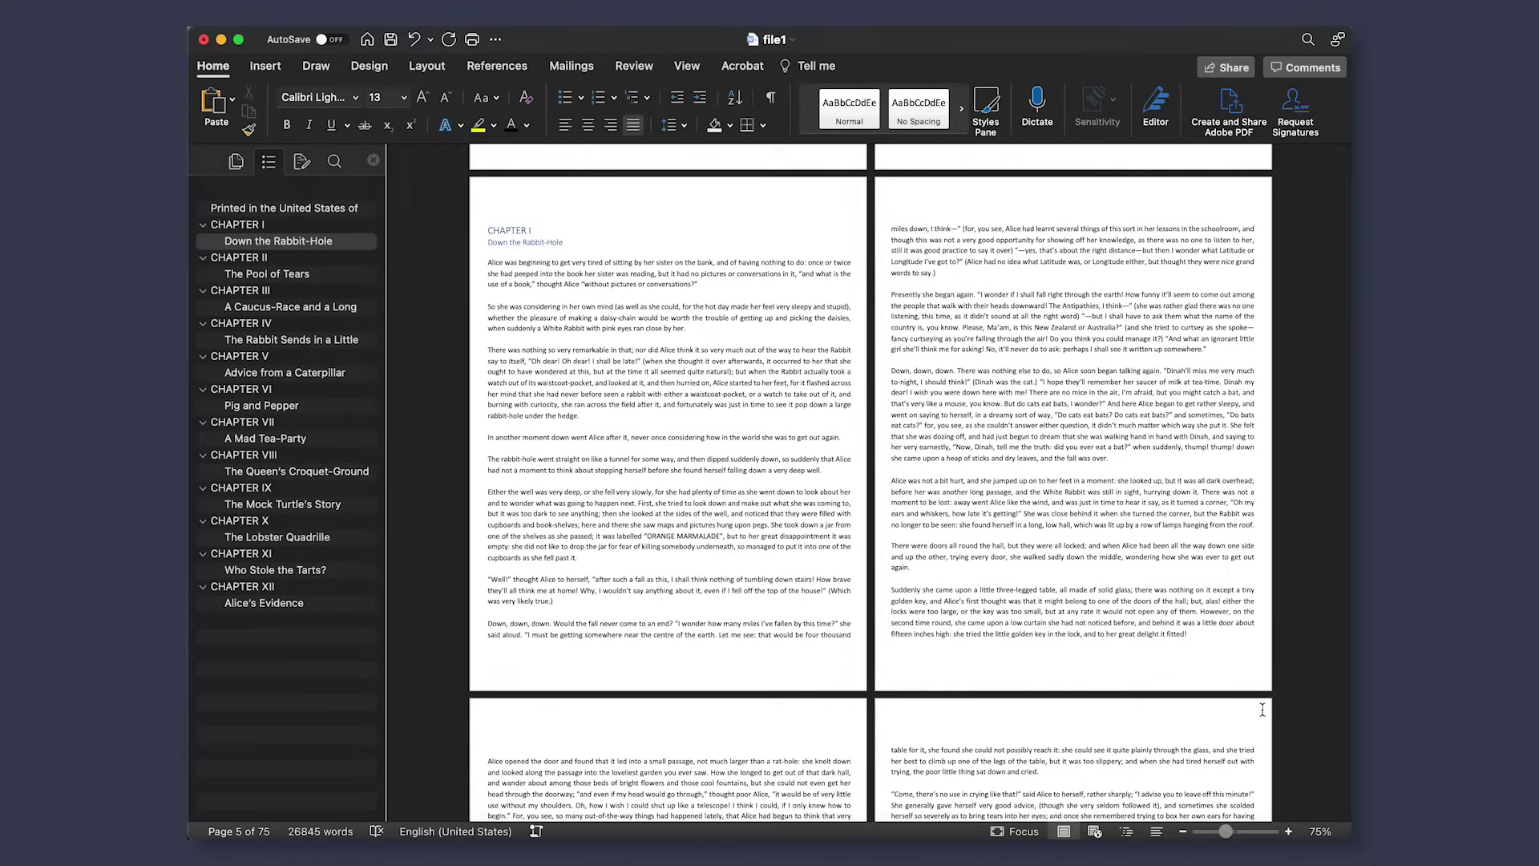
key(super+a)
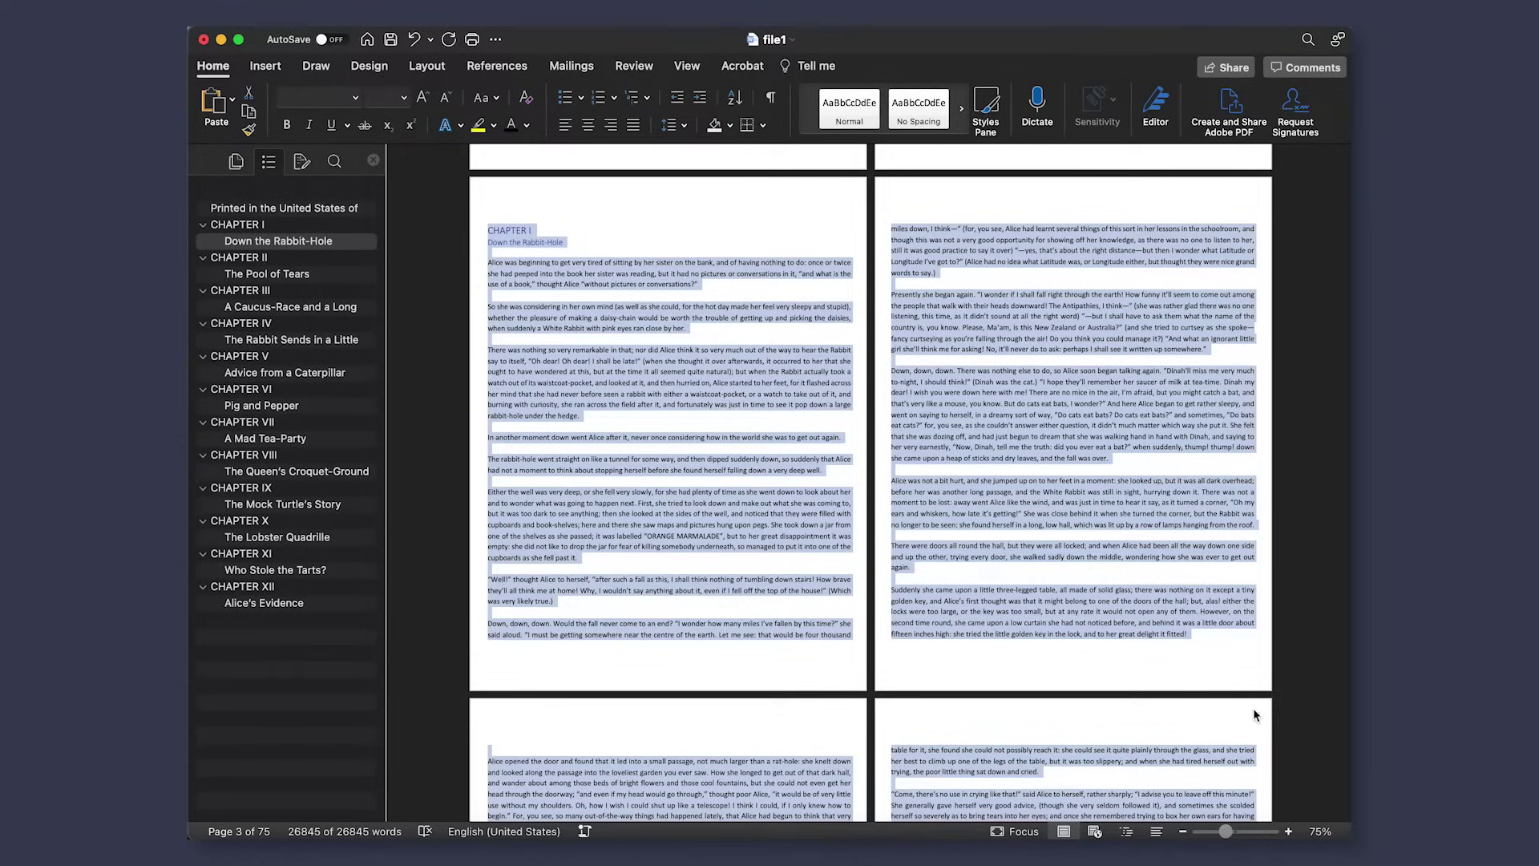
Step: Try single, then 1.5 line spacing on all of the book's text
click(674, 126)
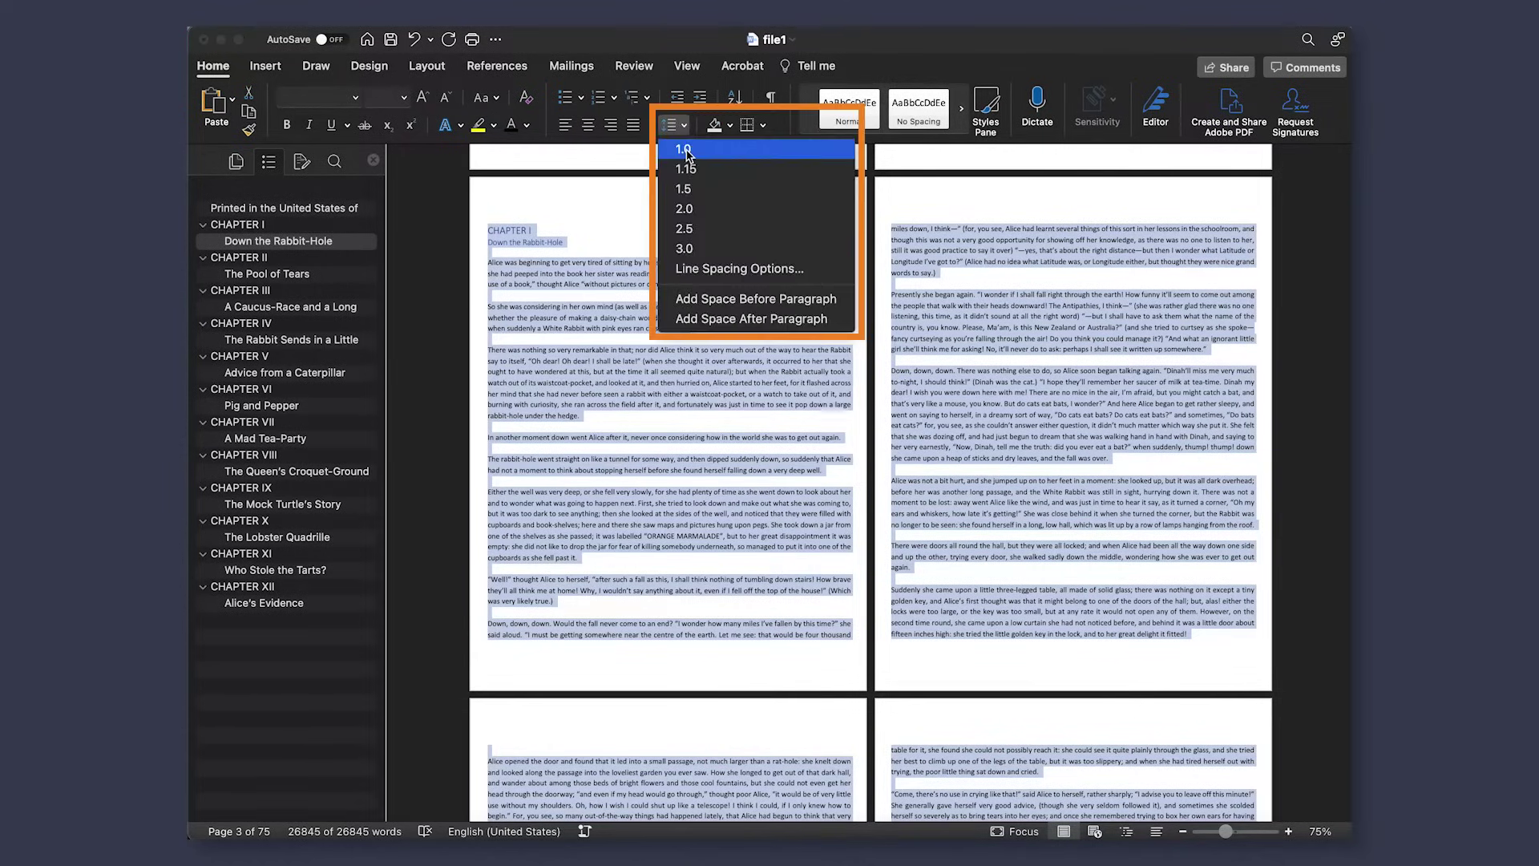
click(684, 150)
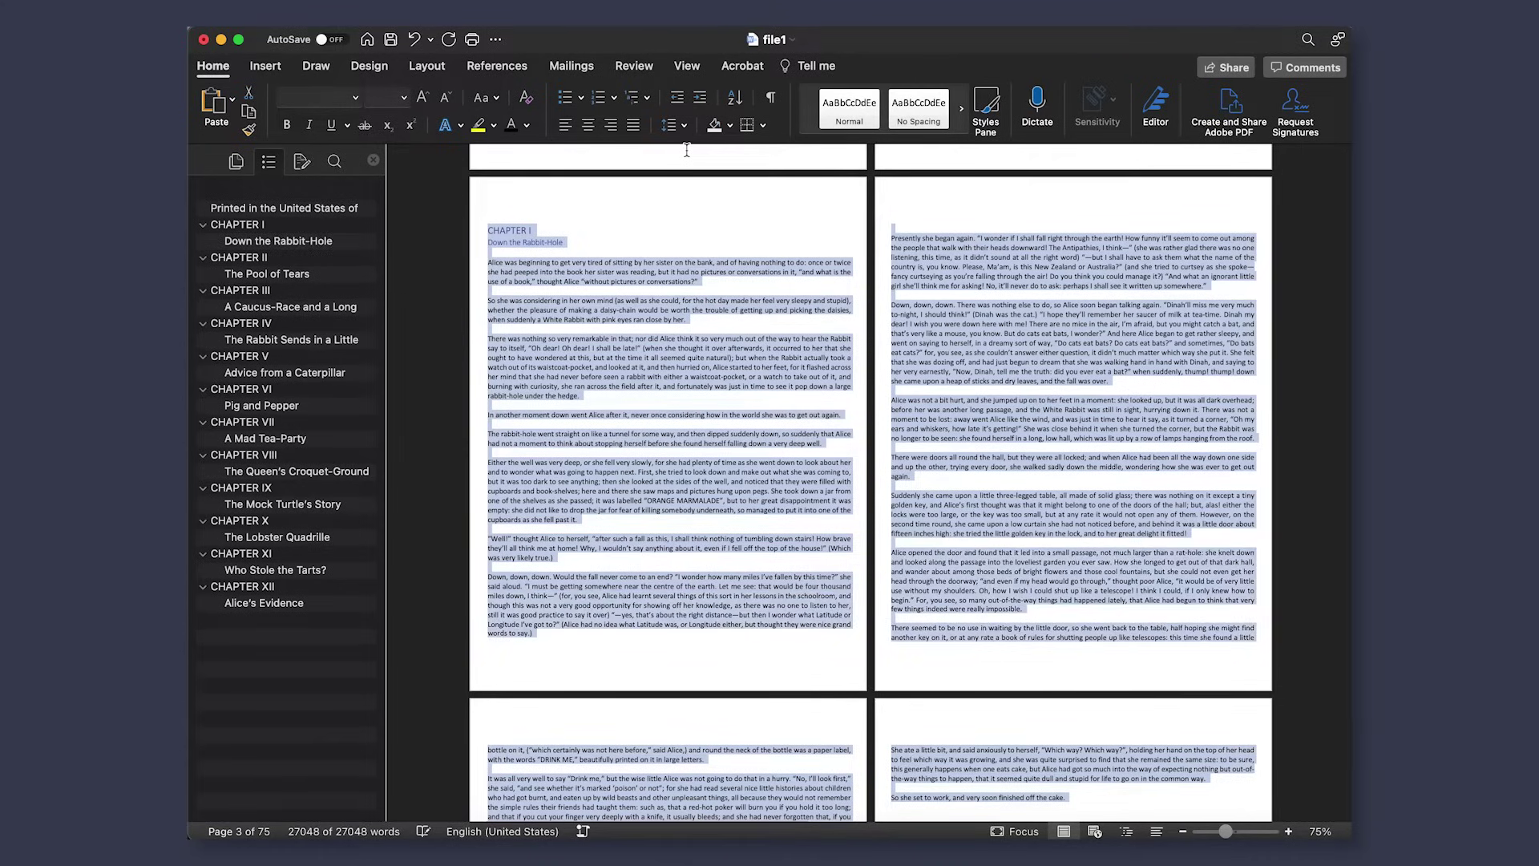
click(673, 126)
click(688, 189)
scroll(848, 582, down, 5)
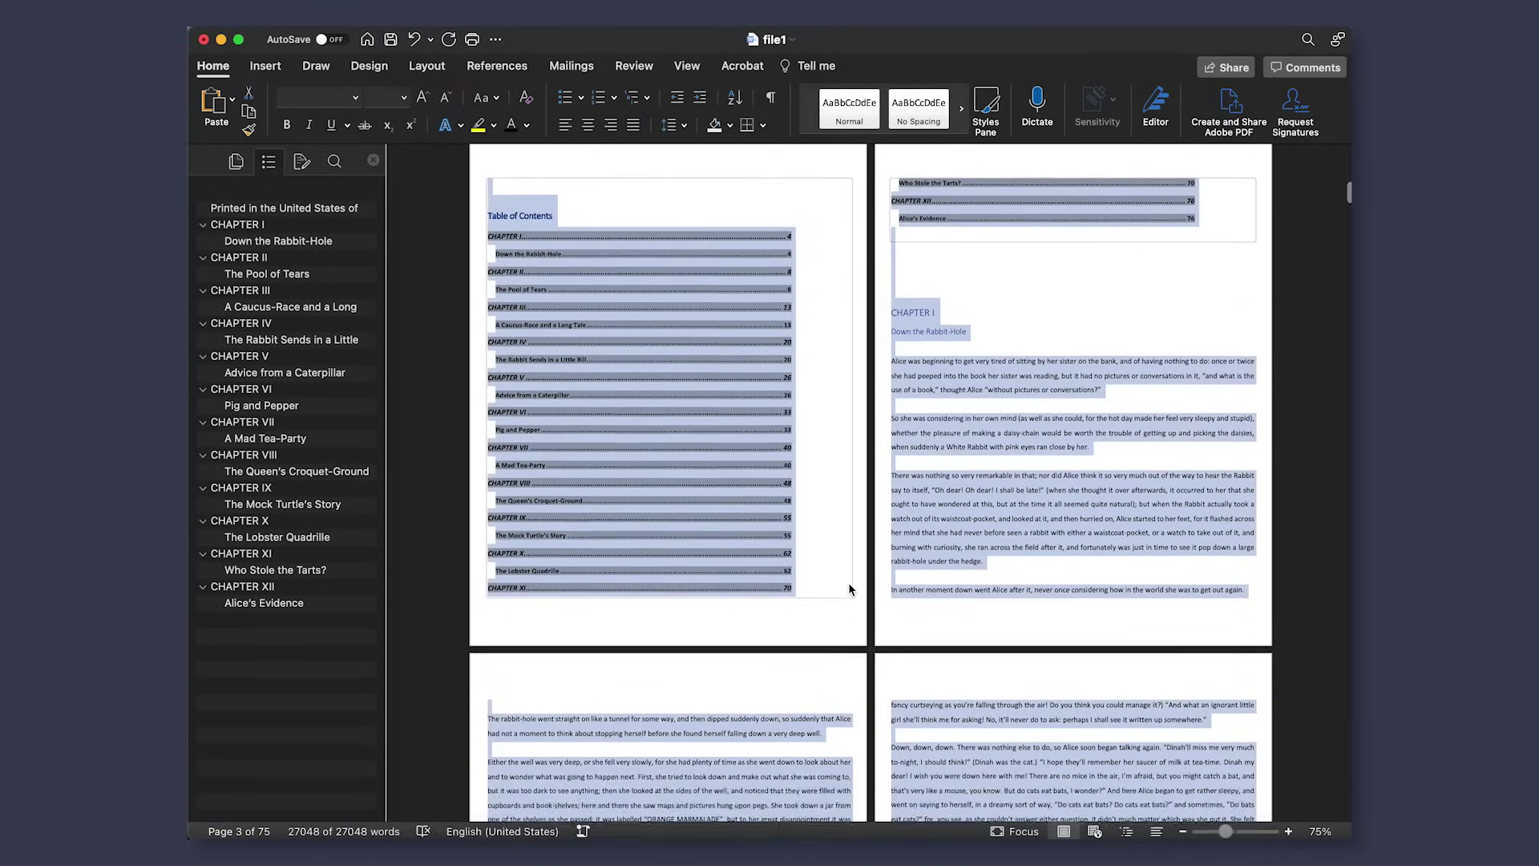
scroll(848, 590, down, 2)
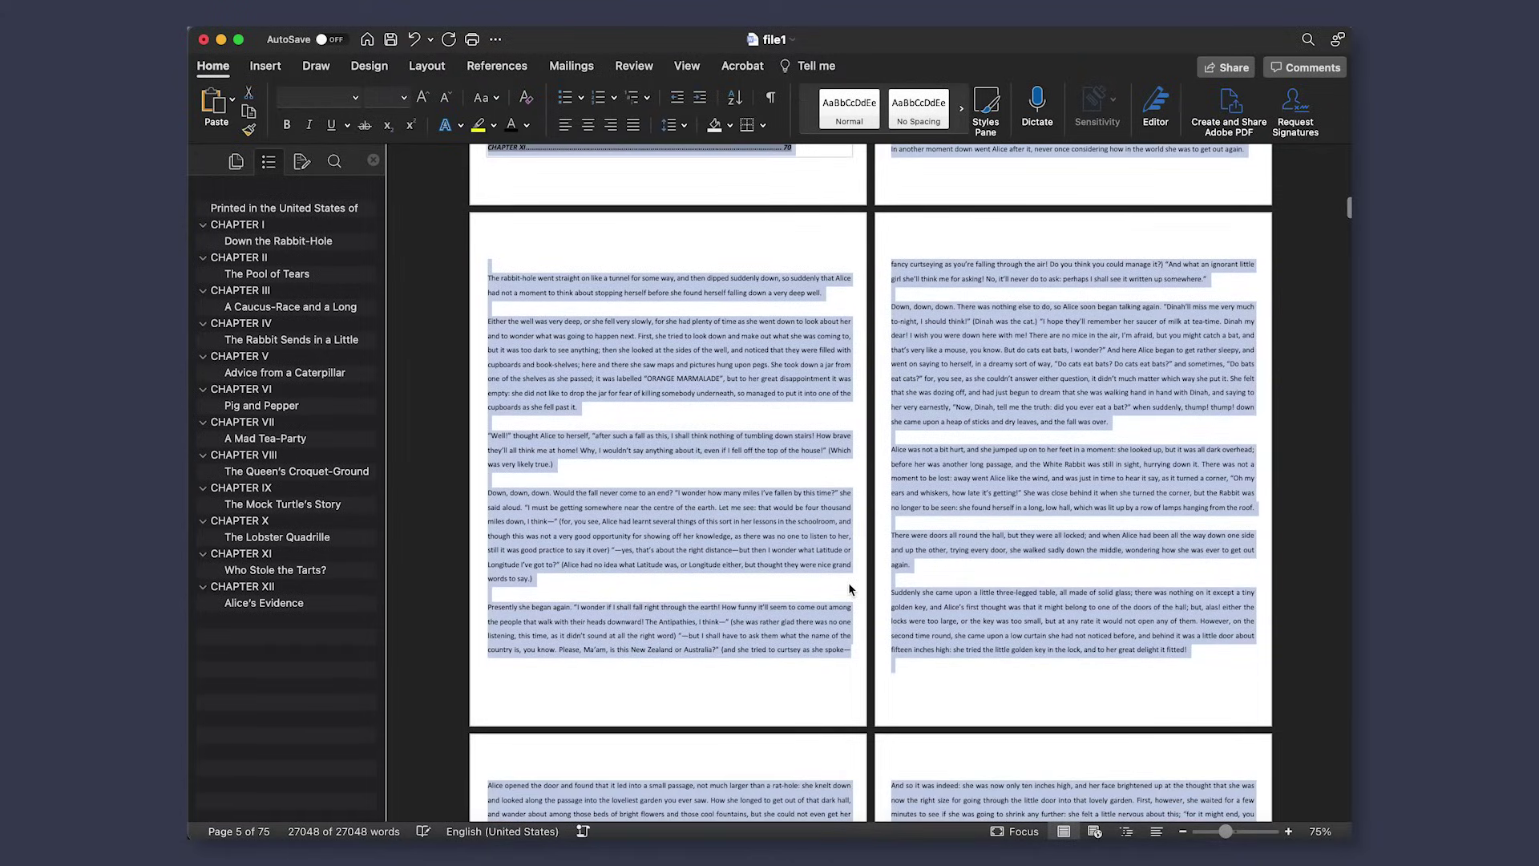
Step: Set line spacing to Exactly 15 pt for all text
click(683, 126)
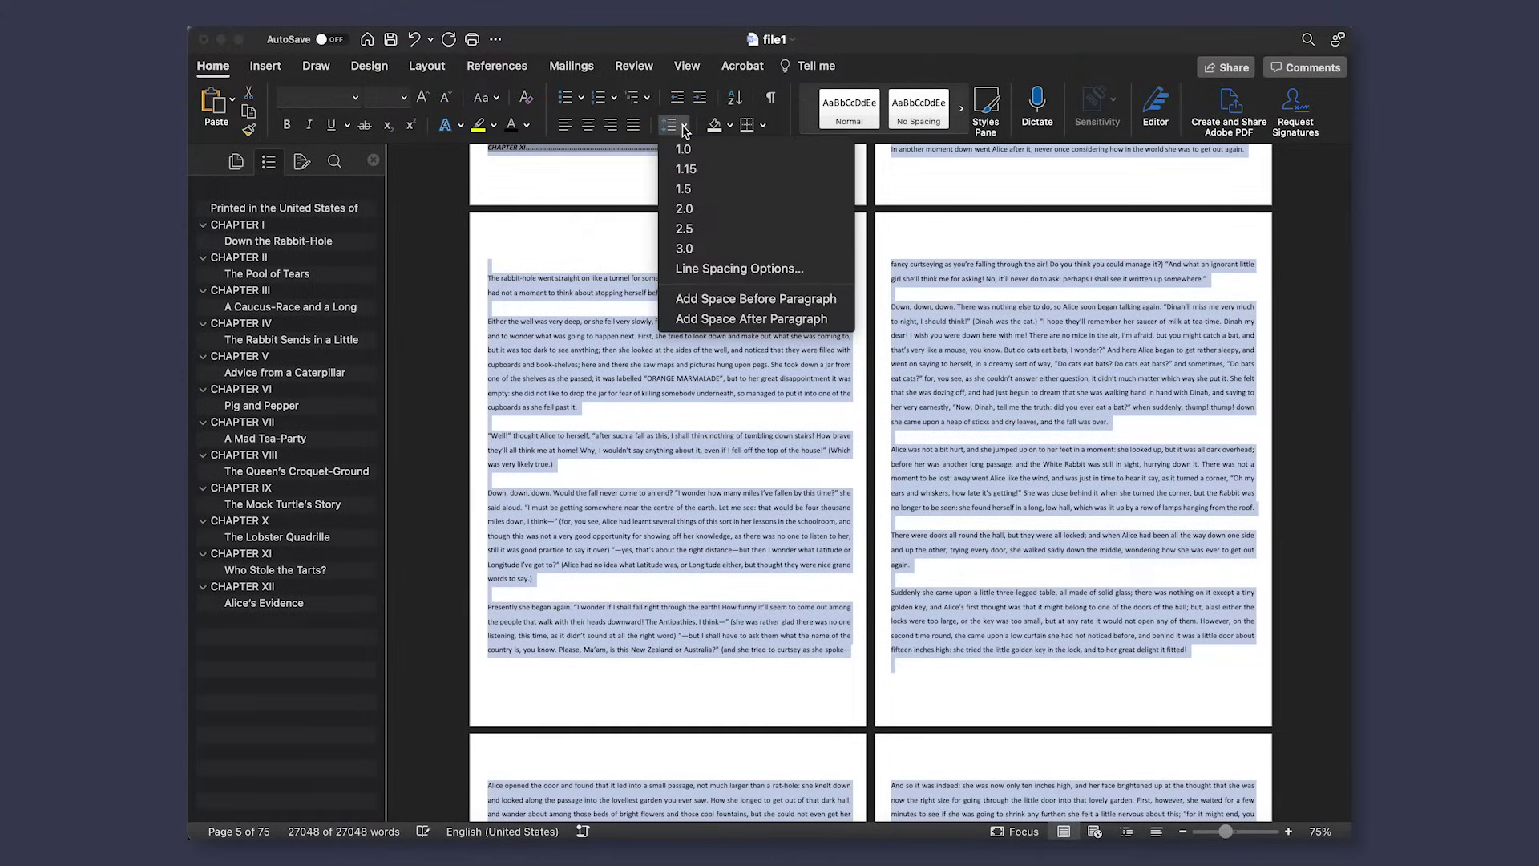
click(712, 271)
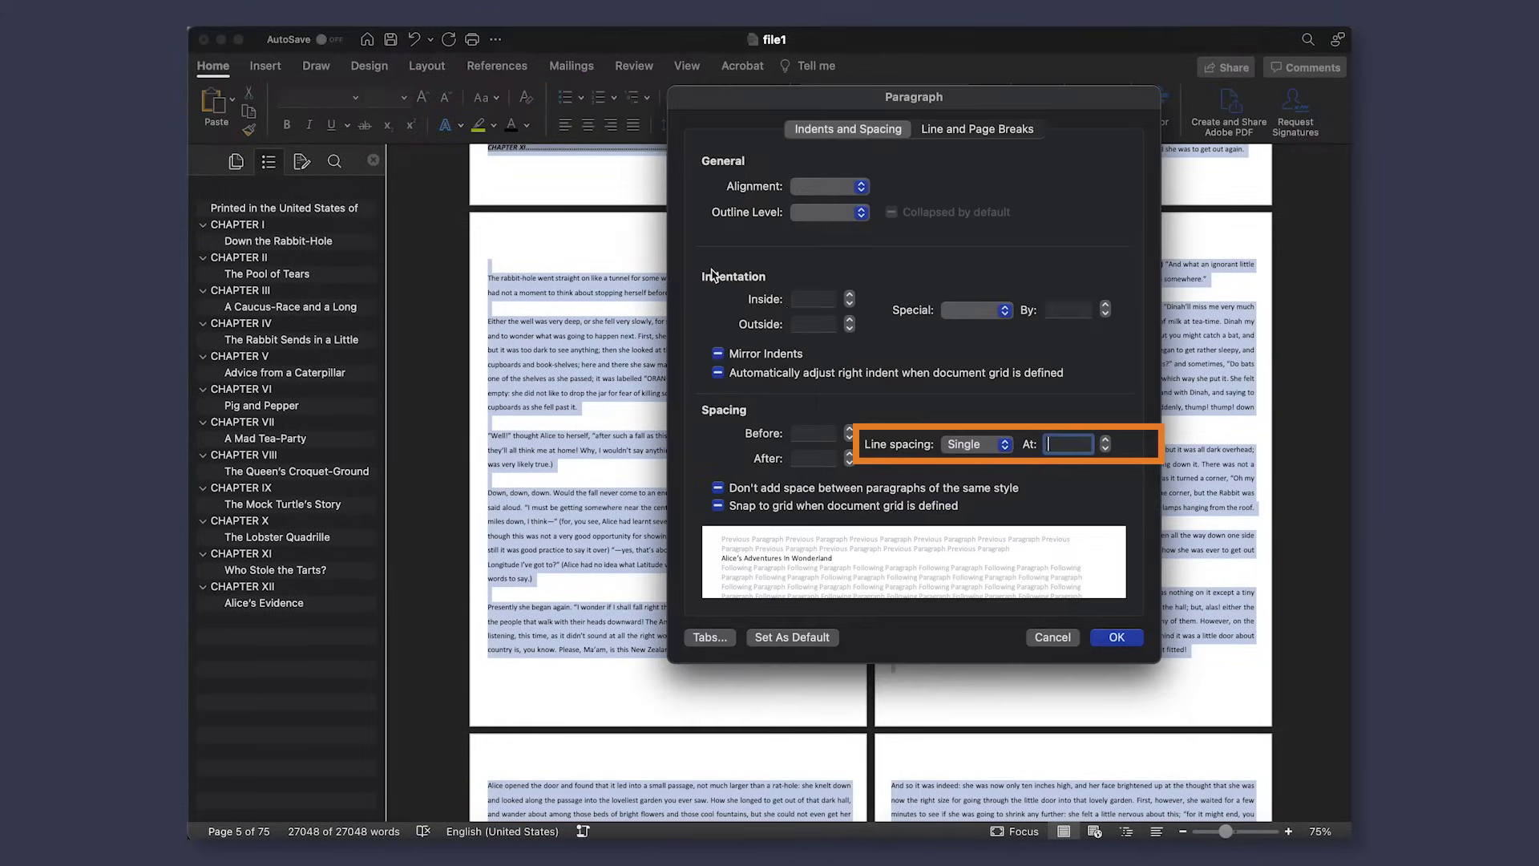
click(970, 447)
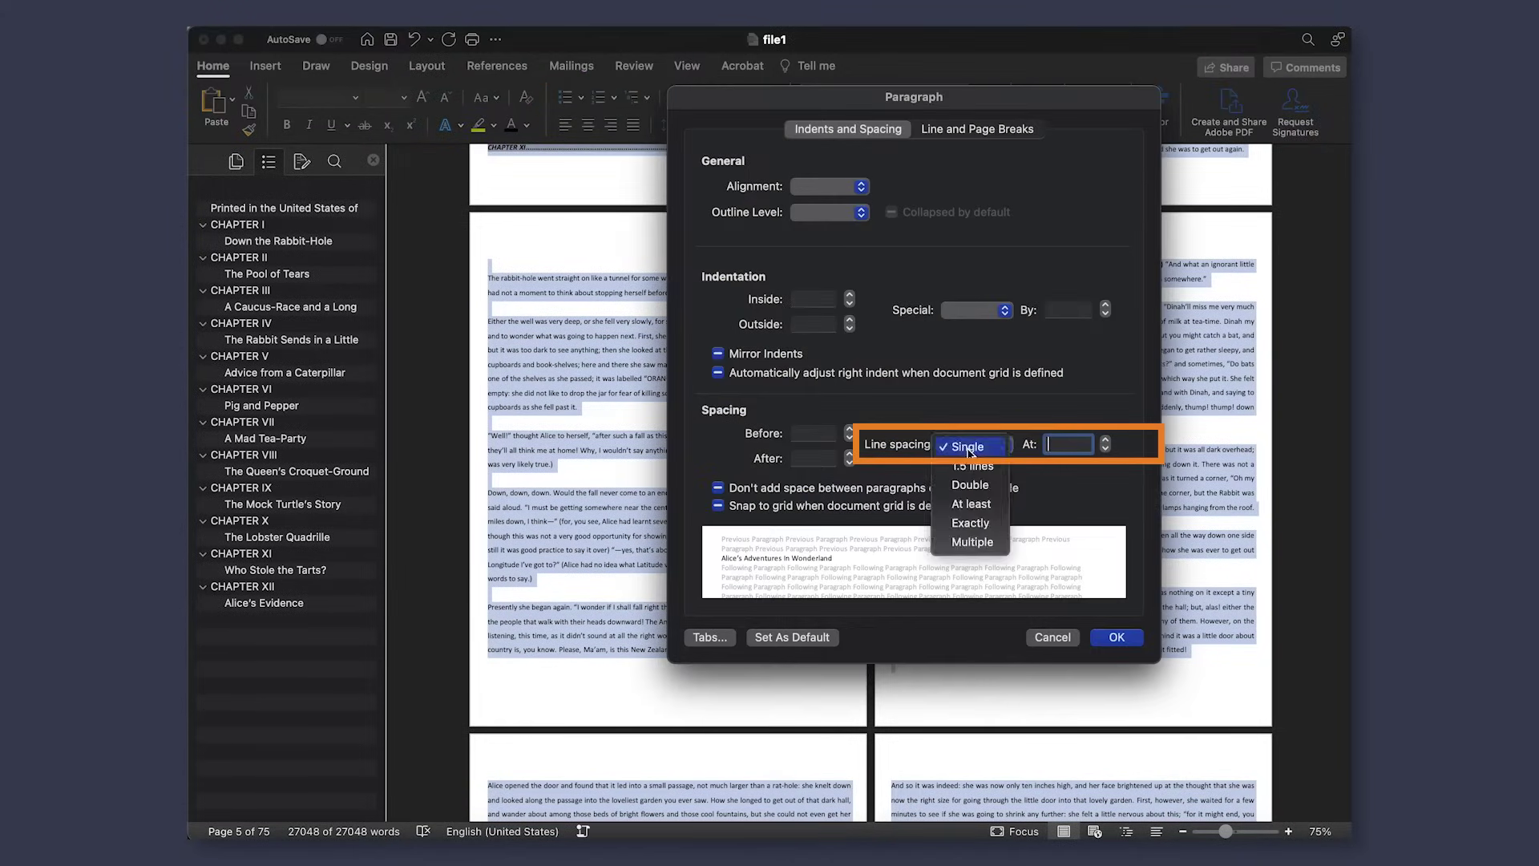
click(971, 522)
double_click(1059, 446)
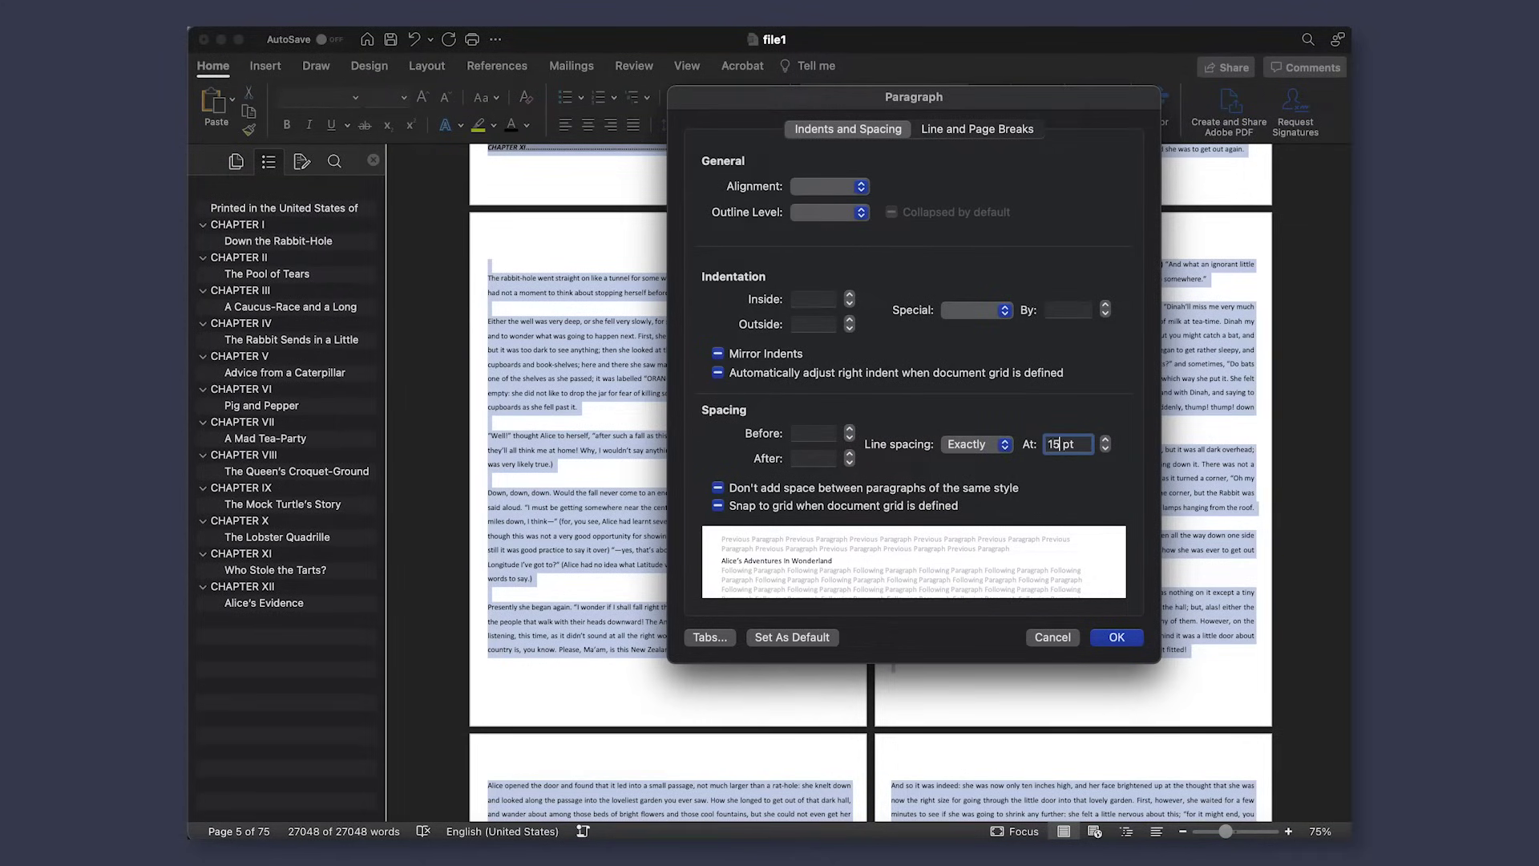
text(15)
click(1117, 637)
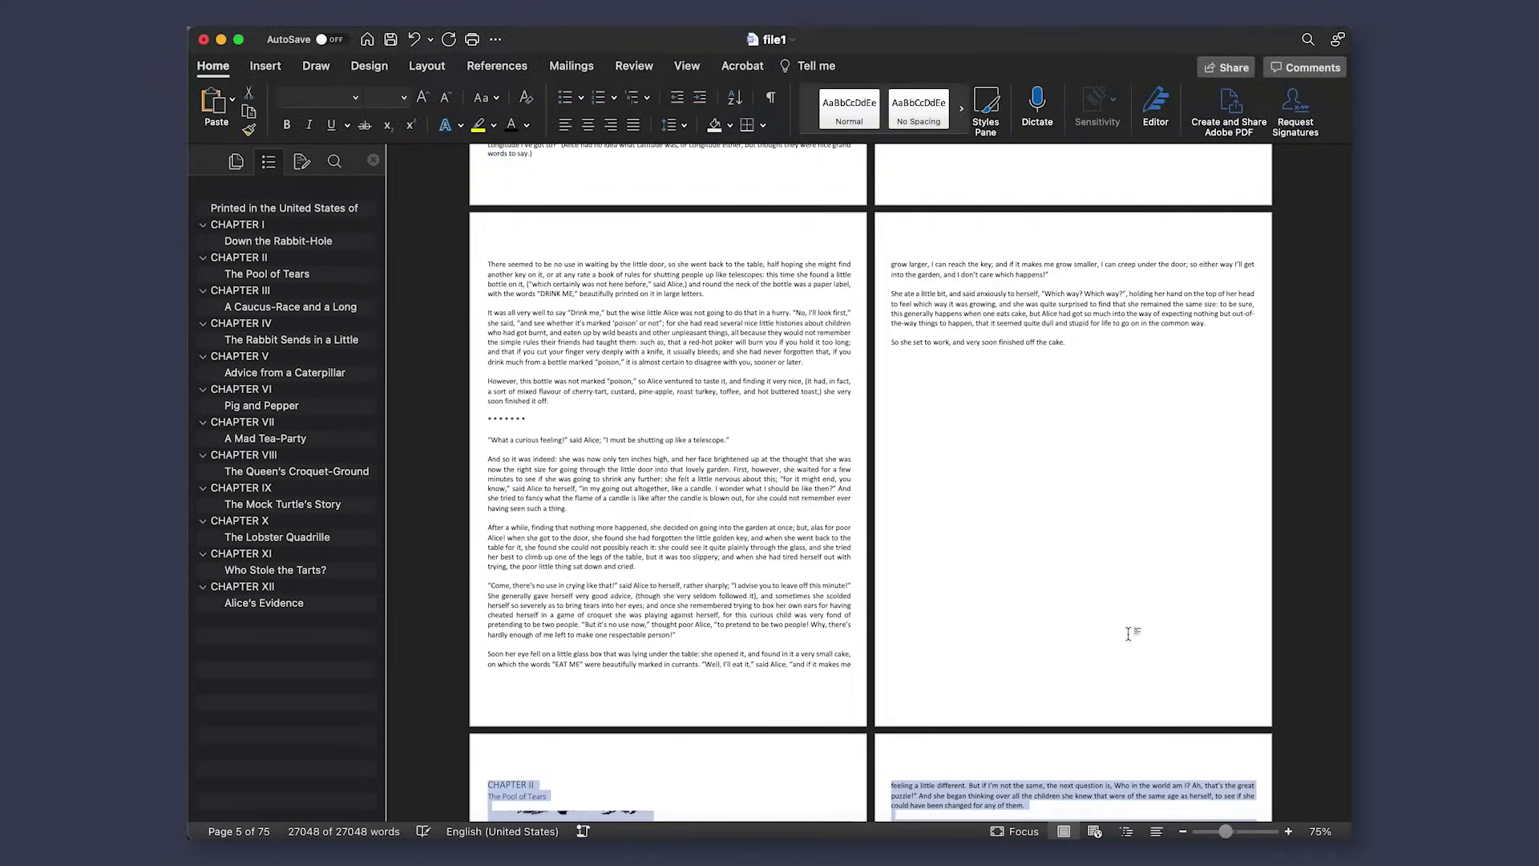
scroll(1129, 639, up, 3)
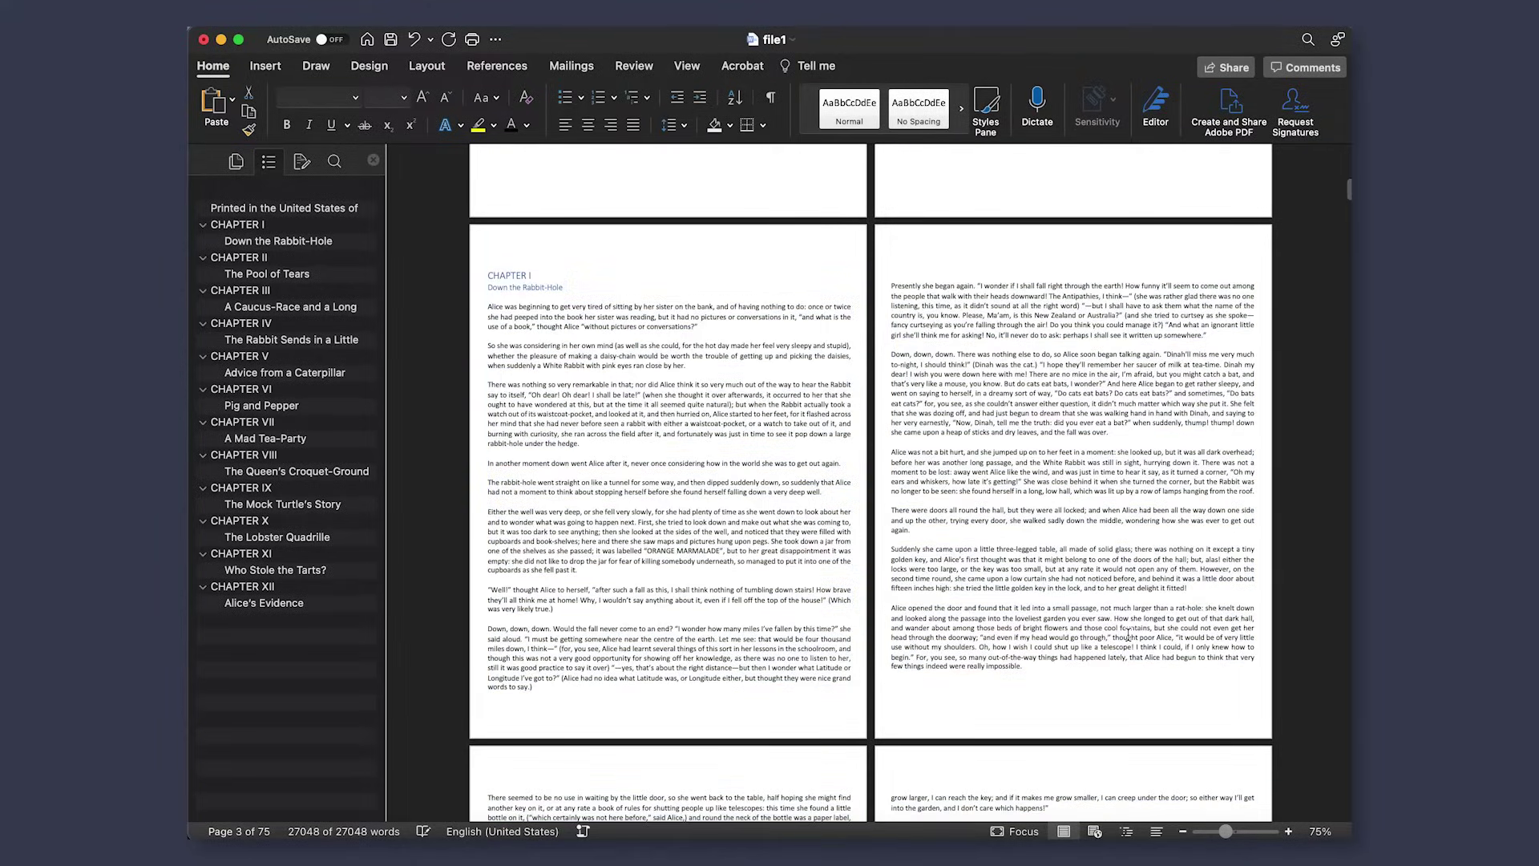
click(1128, 633)
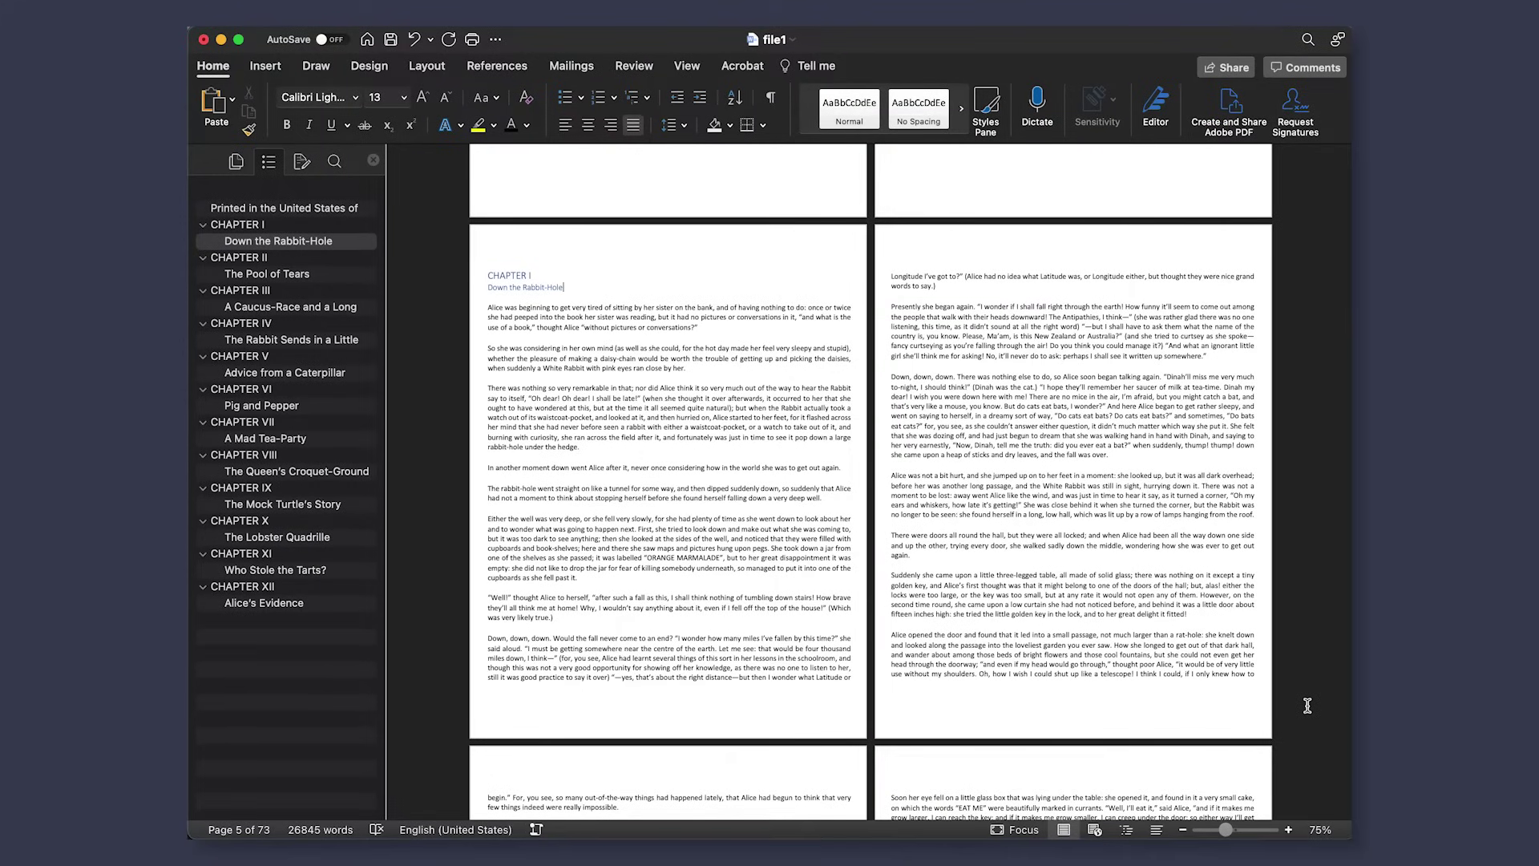
Step: Set spacing Before and After to 0 for every paragraph in the book
key(super+a)
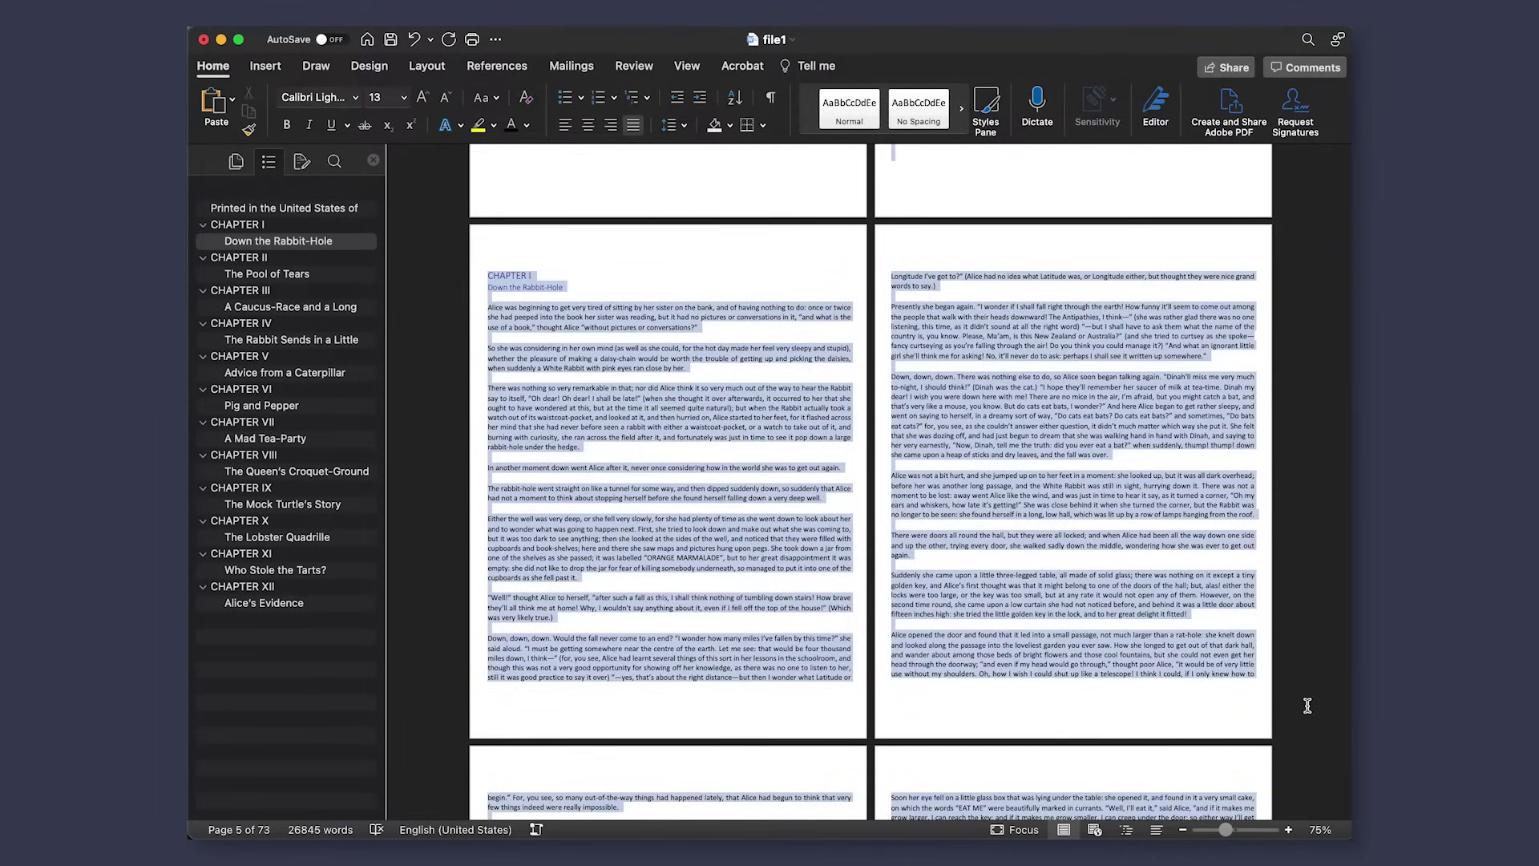
click(686, 133)
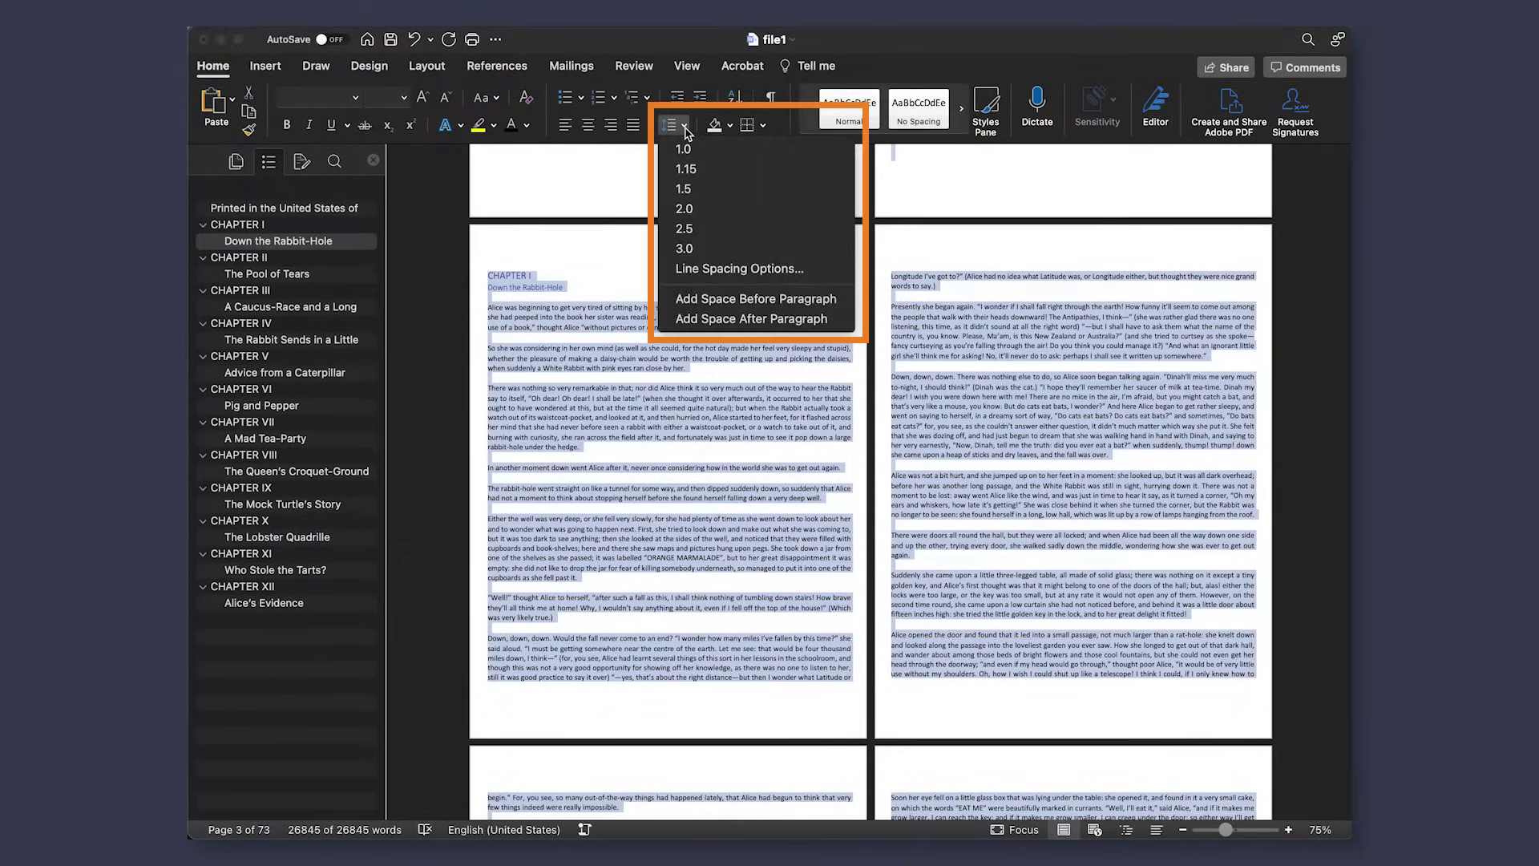
click(724, 273)
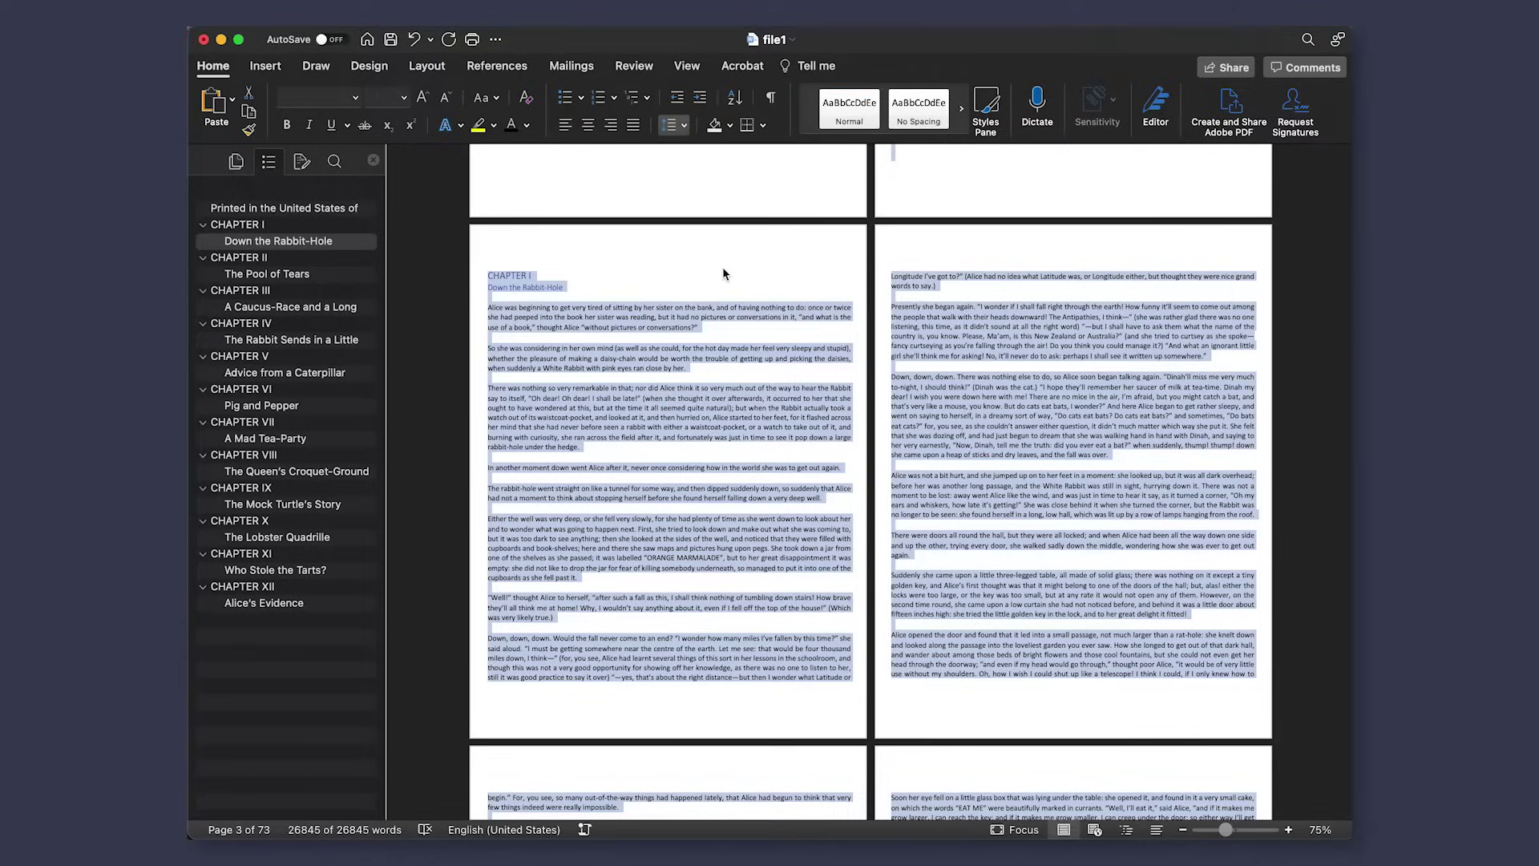
click(805, 432)
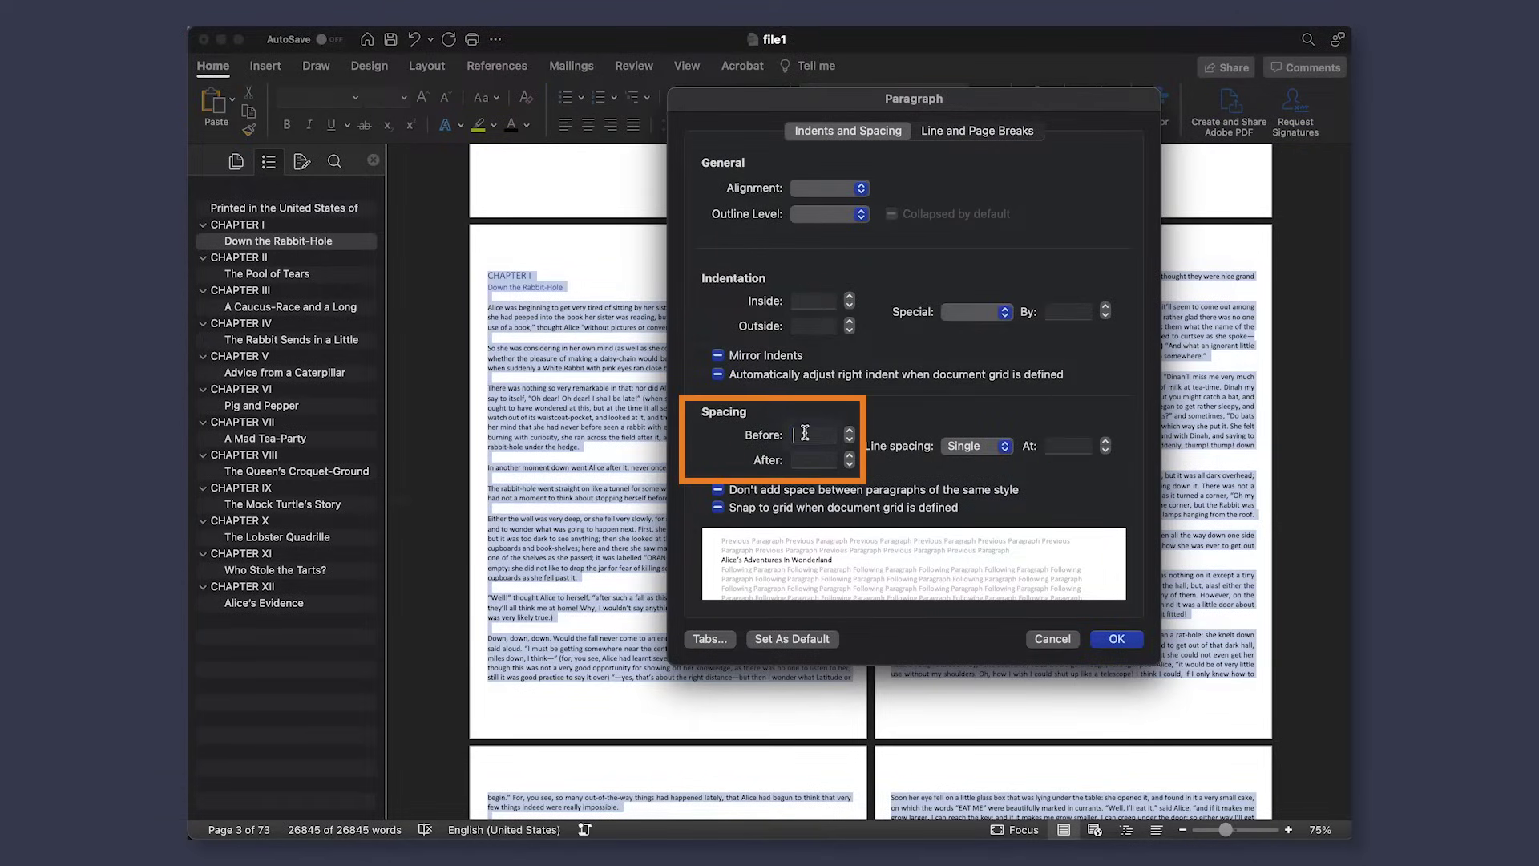
text(0)
key(Tab)
text(0)
click(1122, 639)
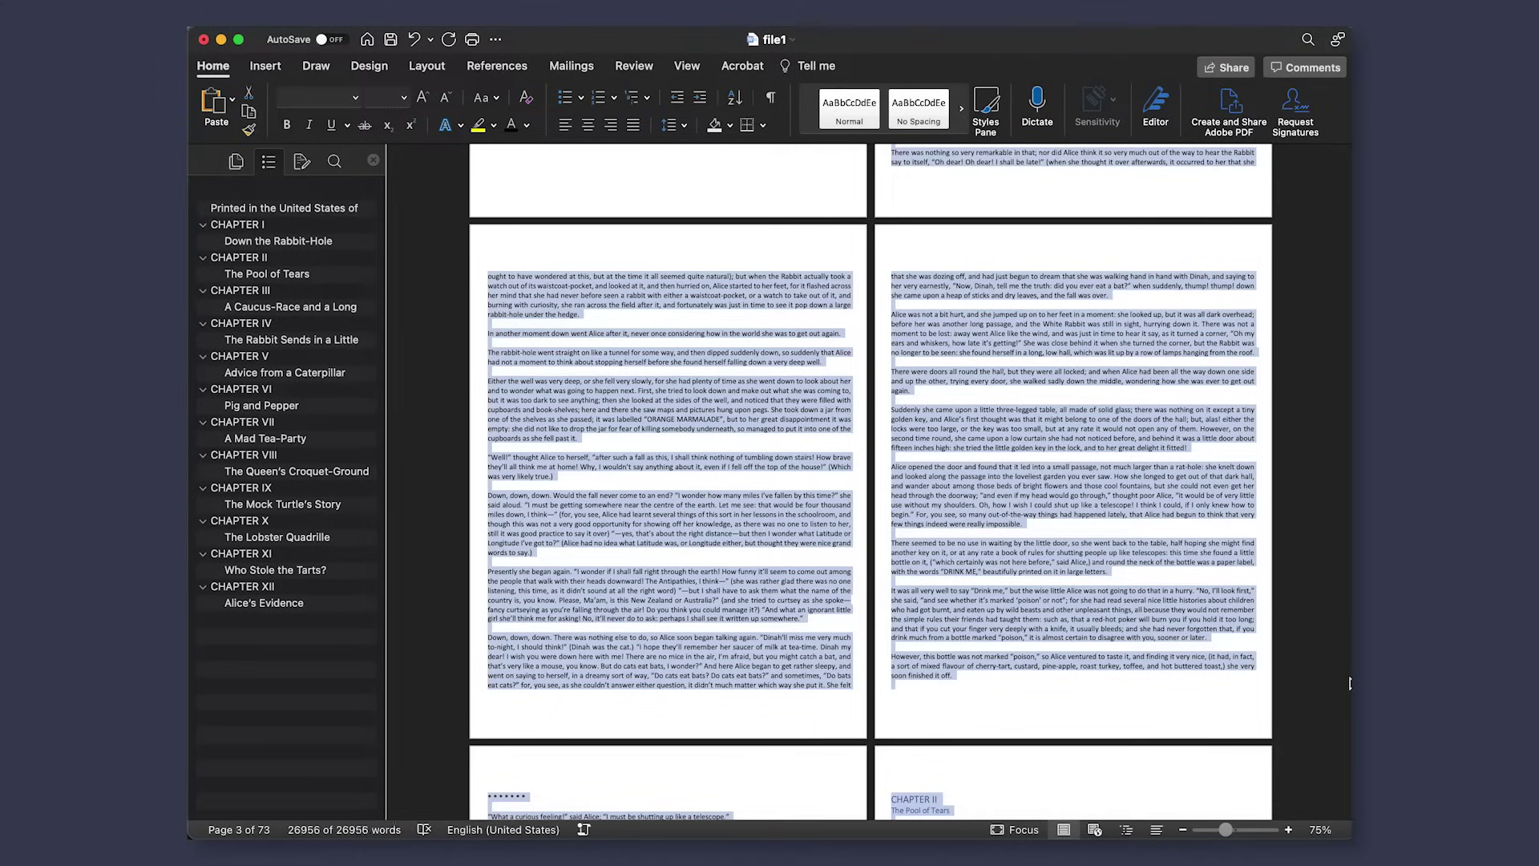
click(893, 315)
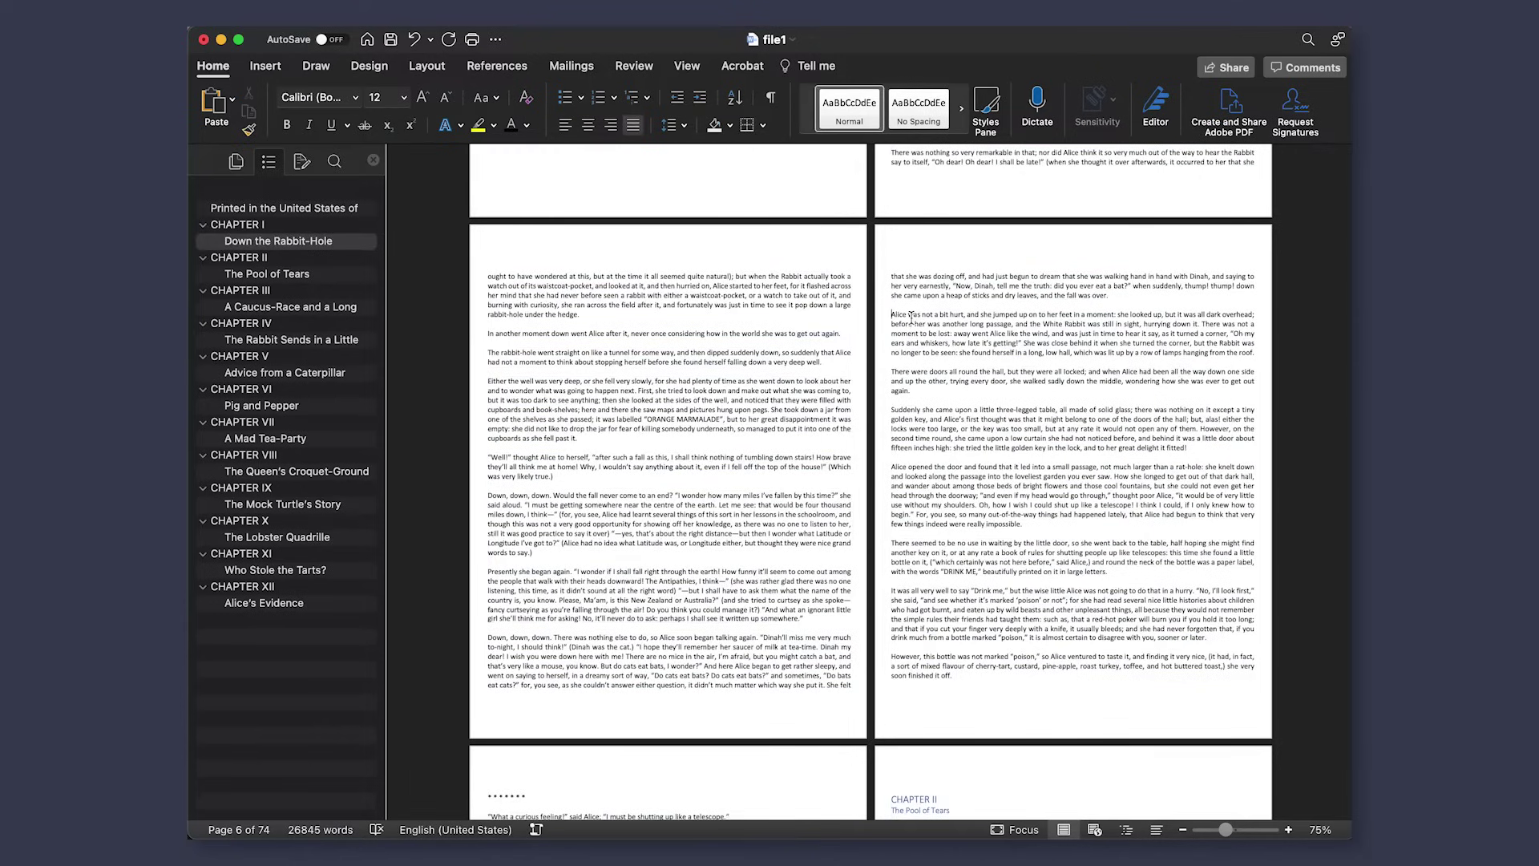
key(Tab)
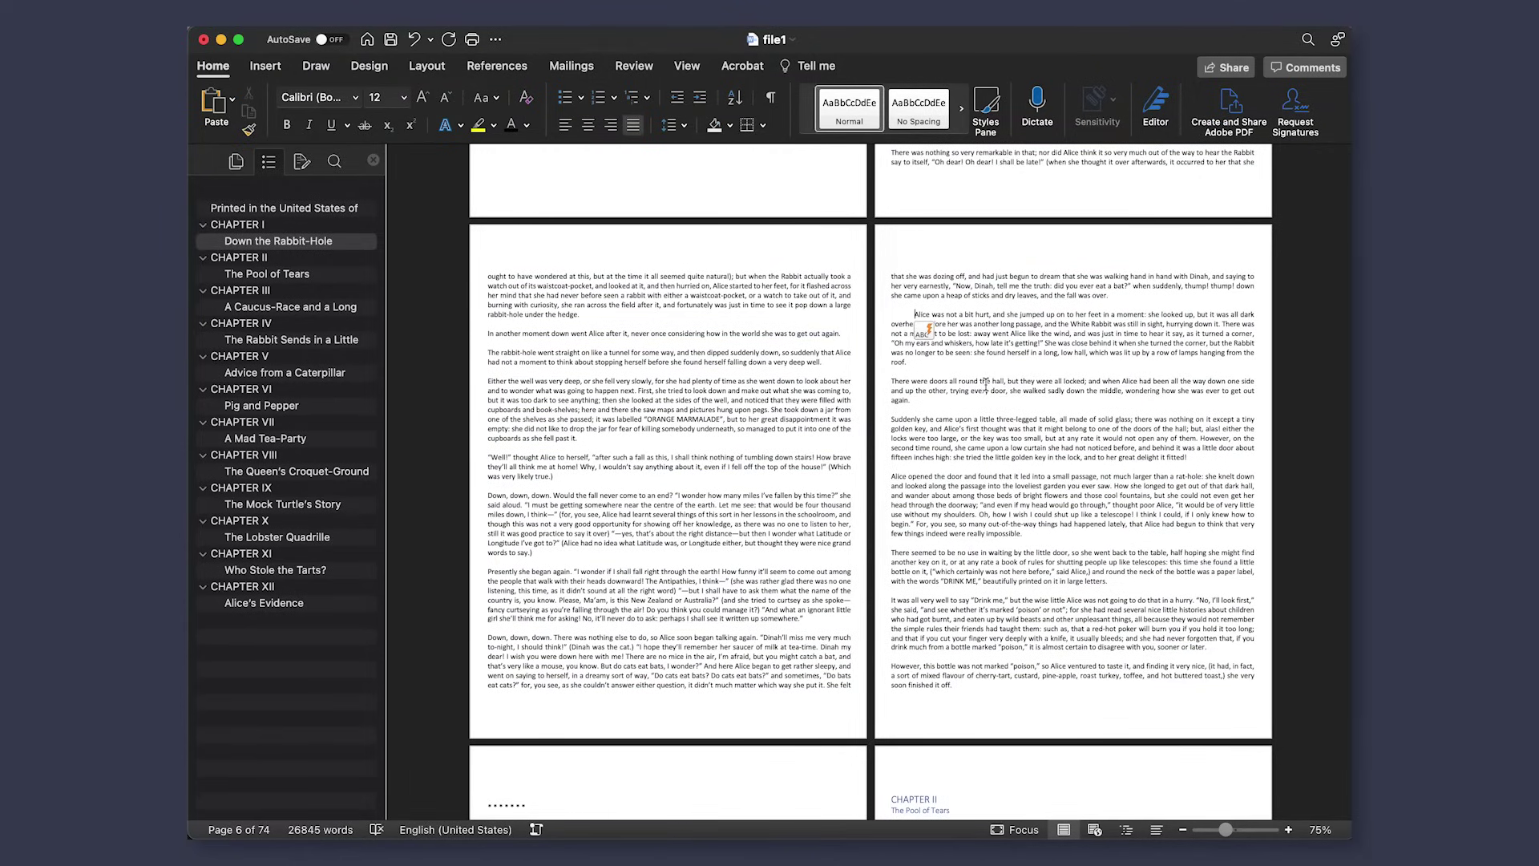
key(BackSpace)
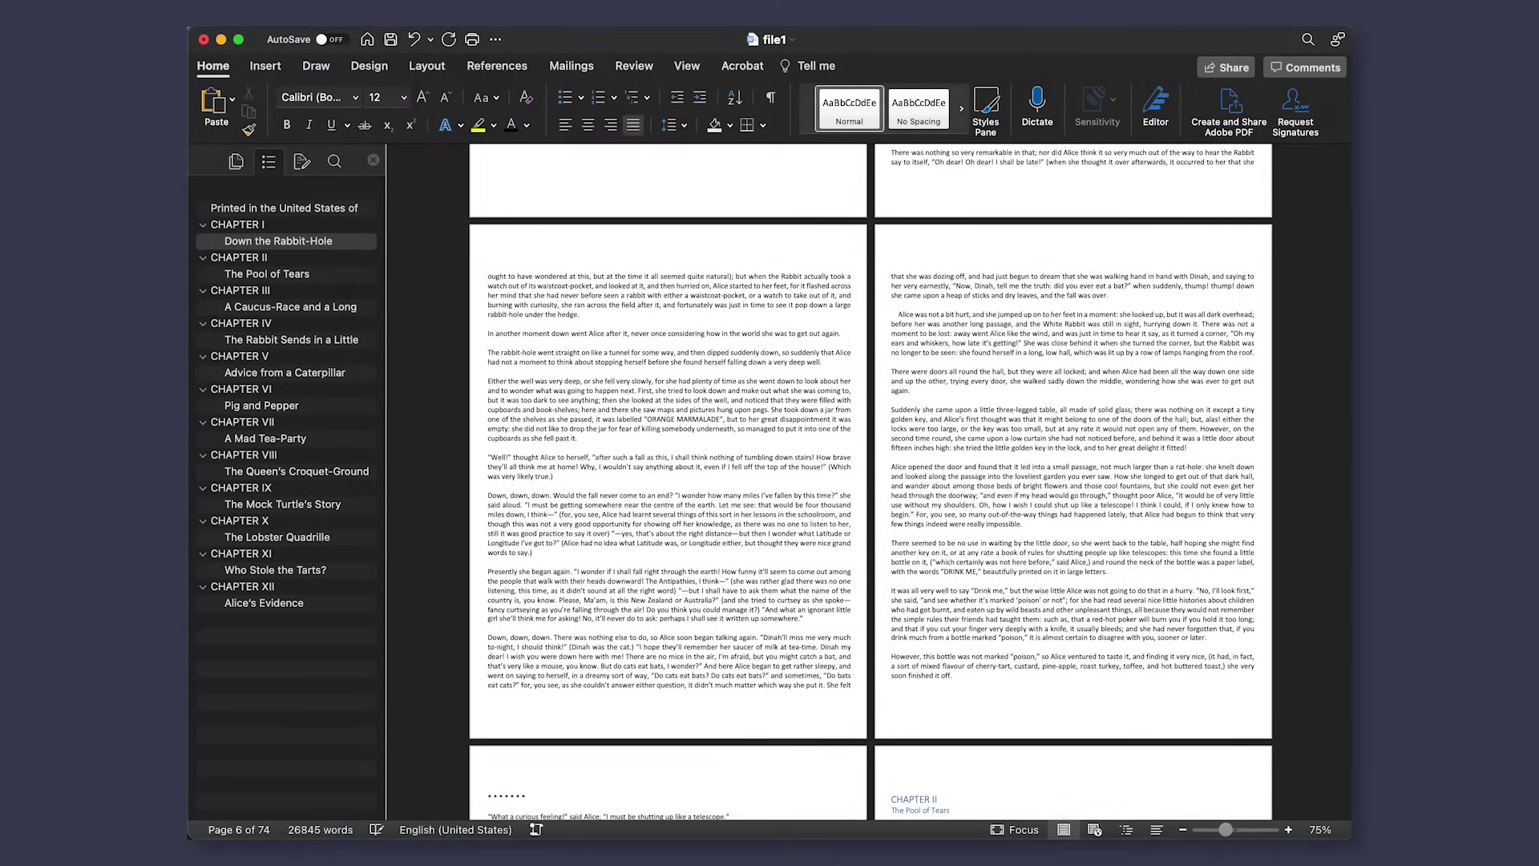
key(BackSpace)
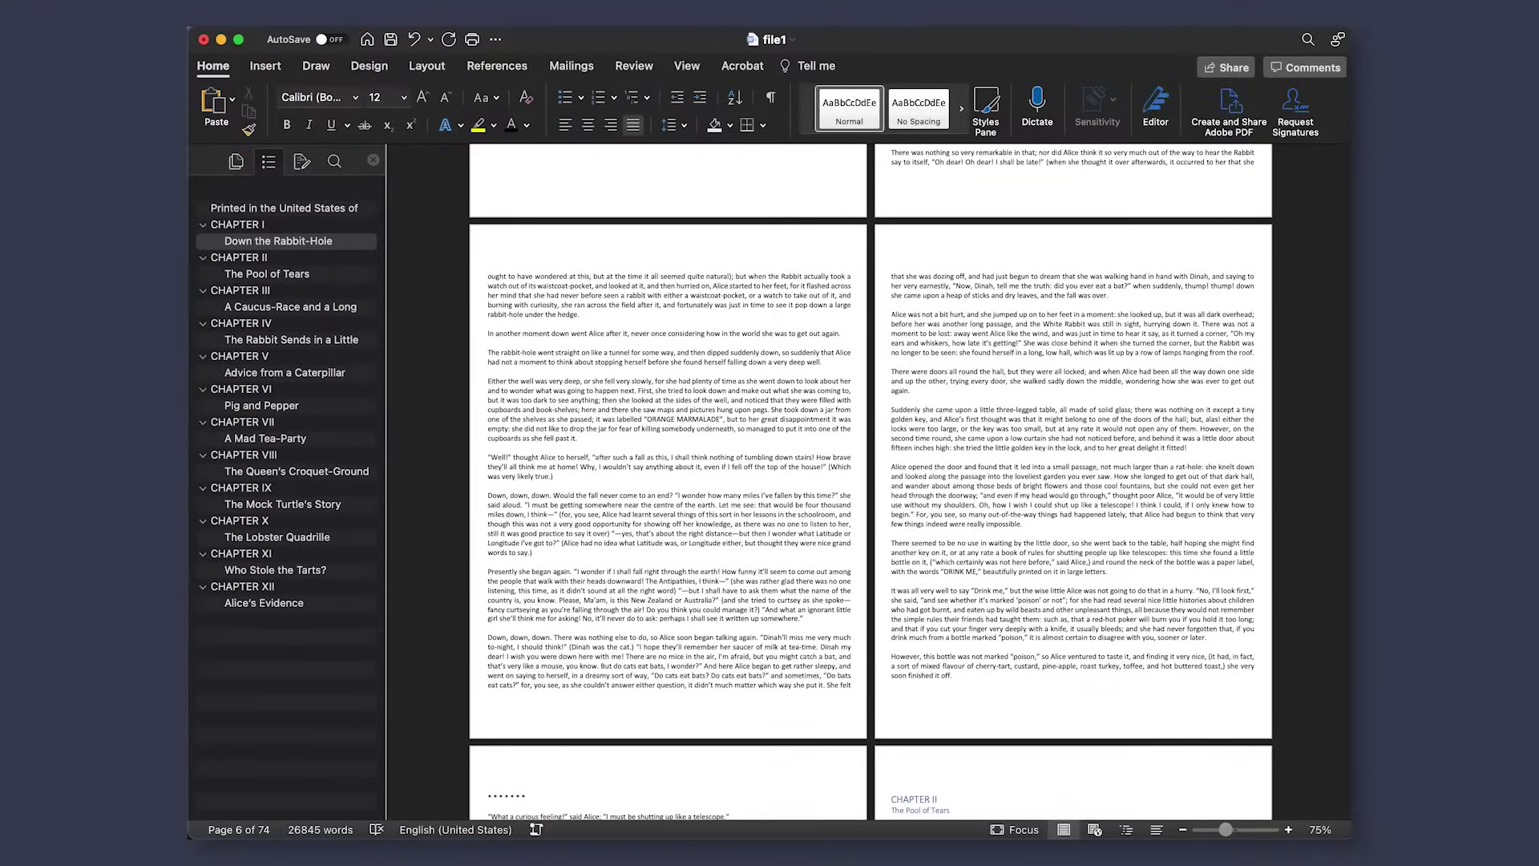
key(super+a)
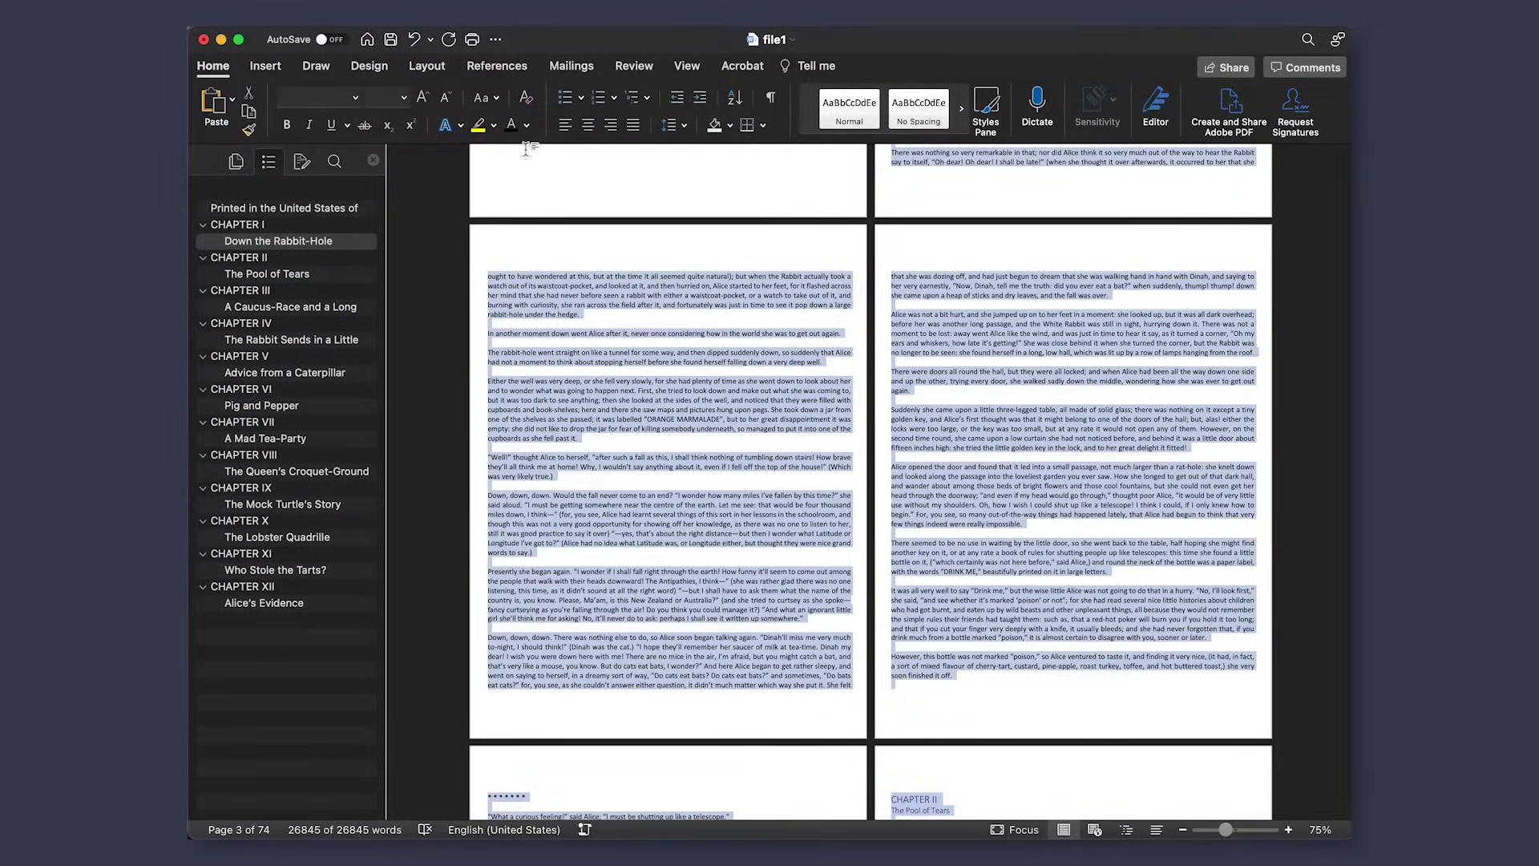
Step: Give all paragraphs a First line special indent of 0.5 inches in the Paragraph settings
click(686, 130)
click(689, 248)
click(972, 312)
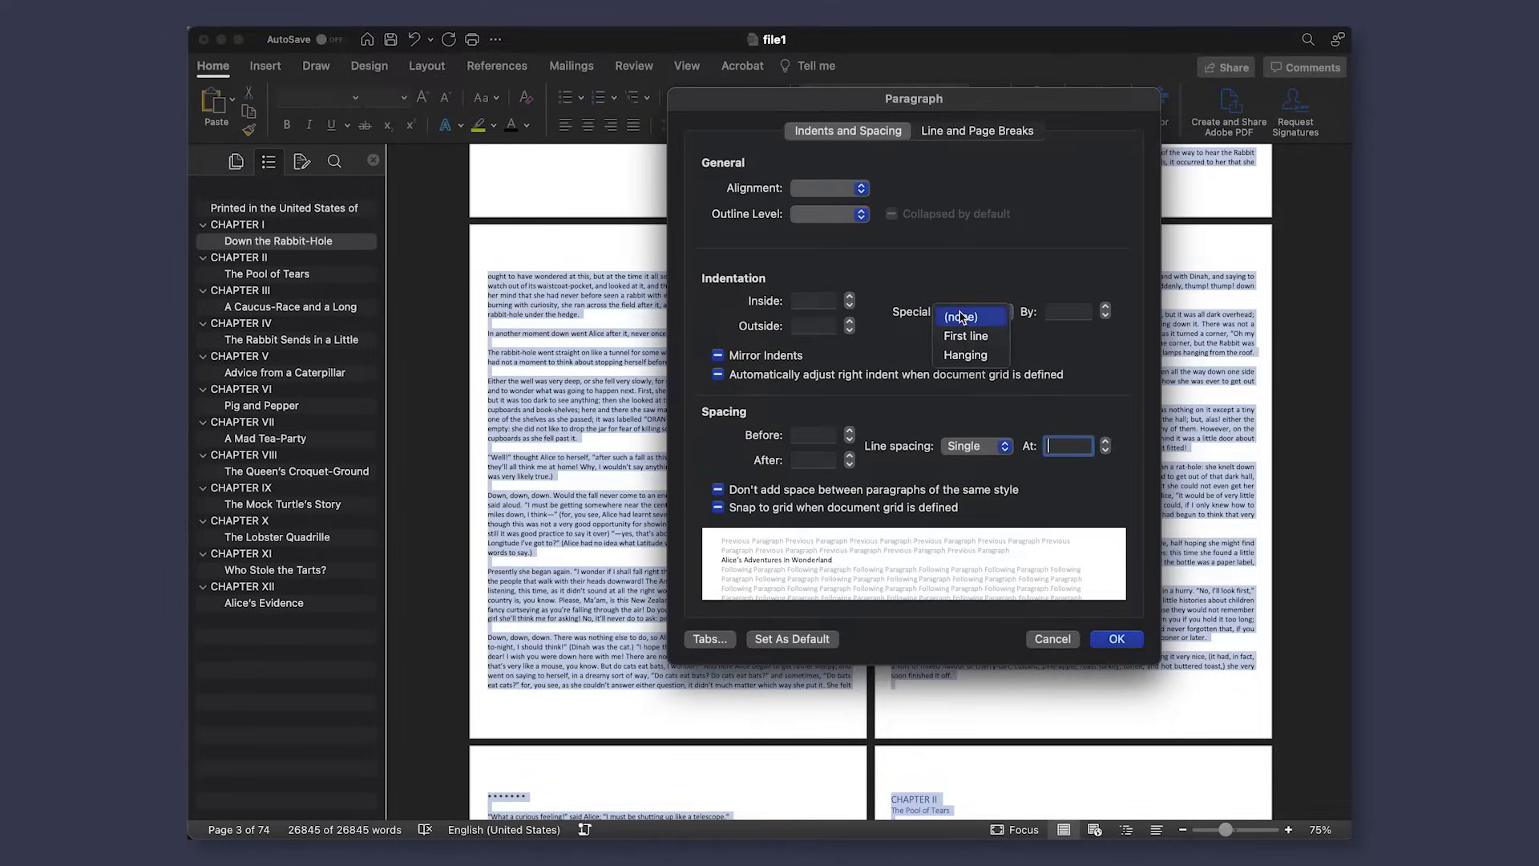
click(978, 337)
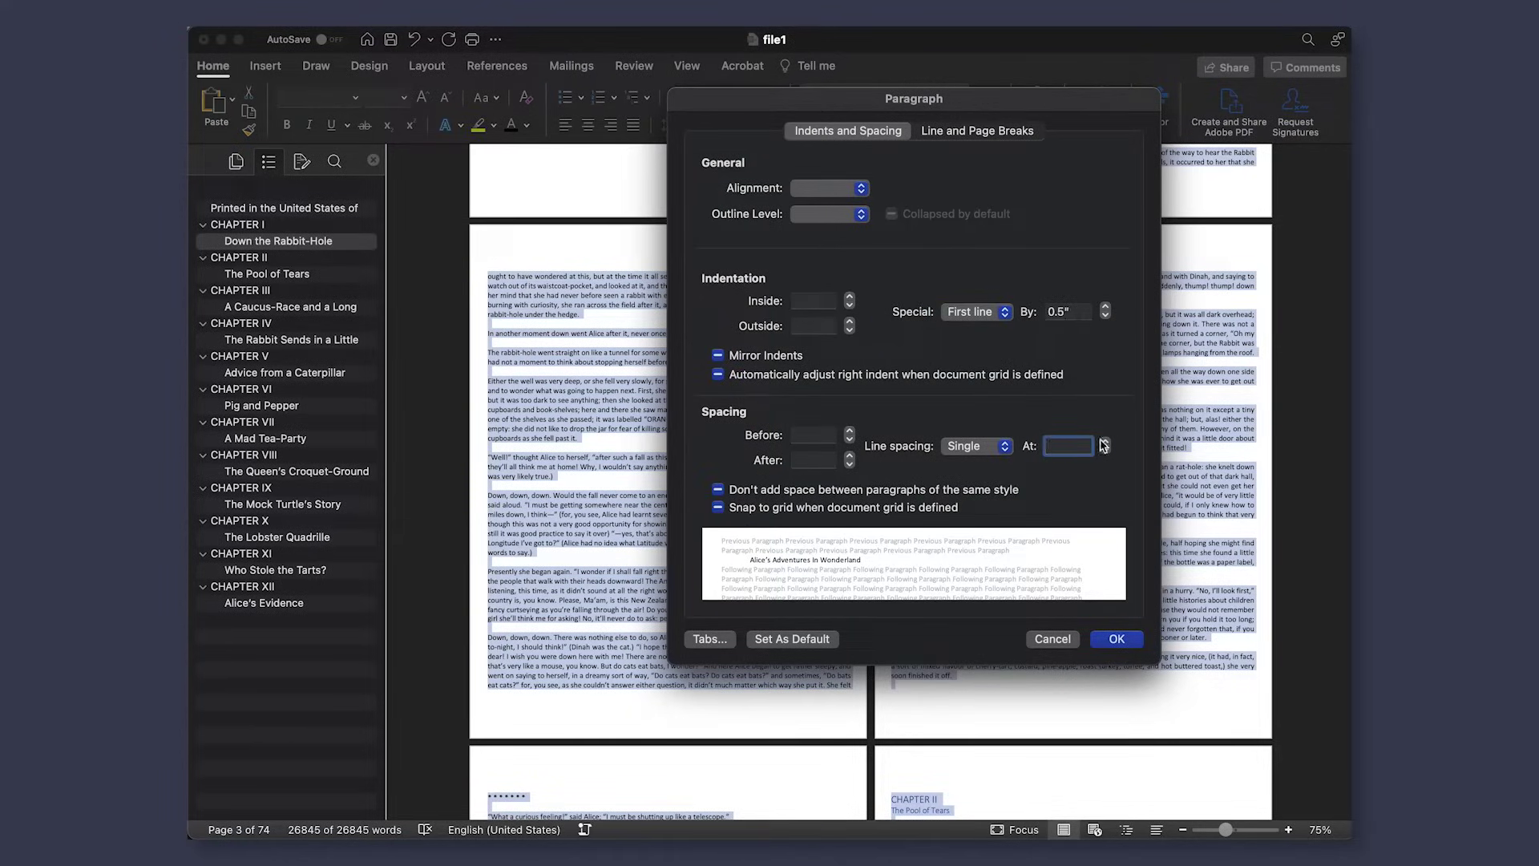
click(1113, 633)
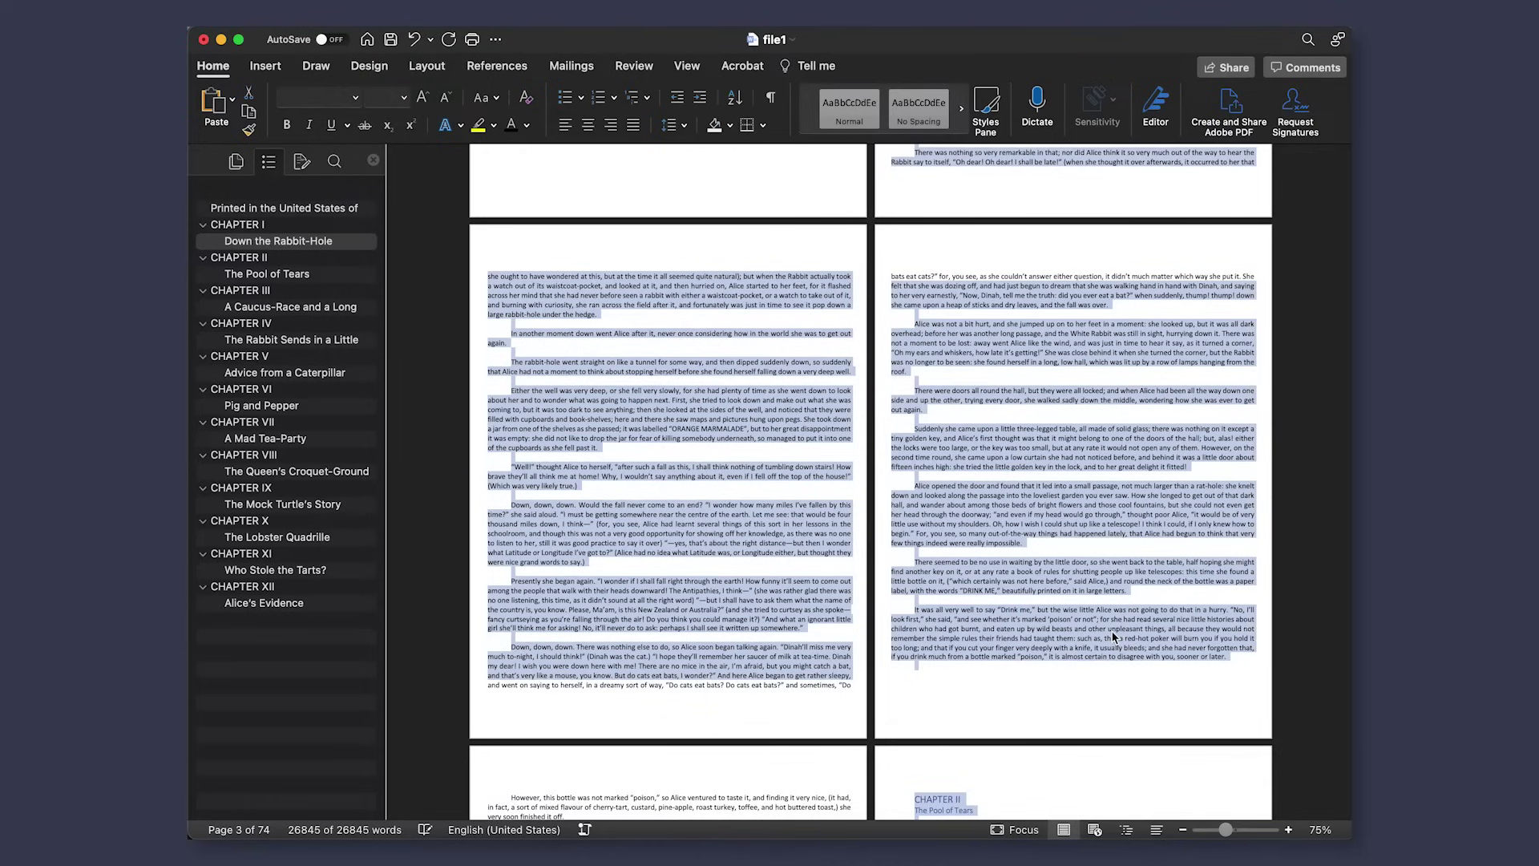
click(671, 126)
click(714, 269)
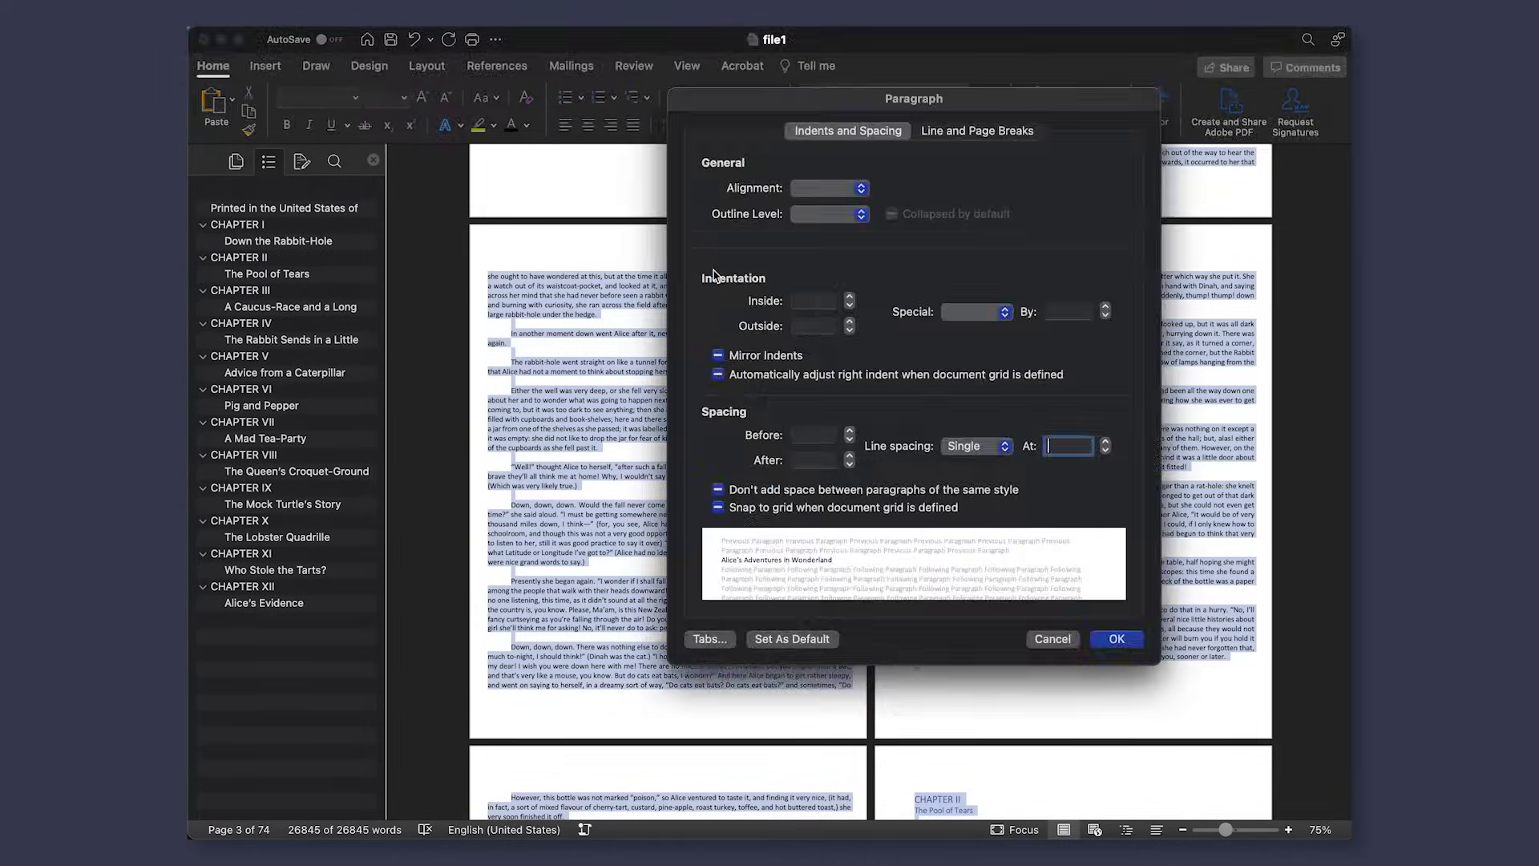
click(1068, 311)
text(0.)
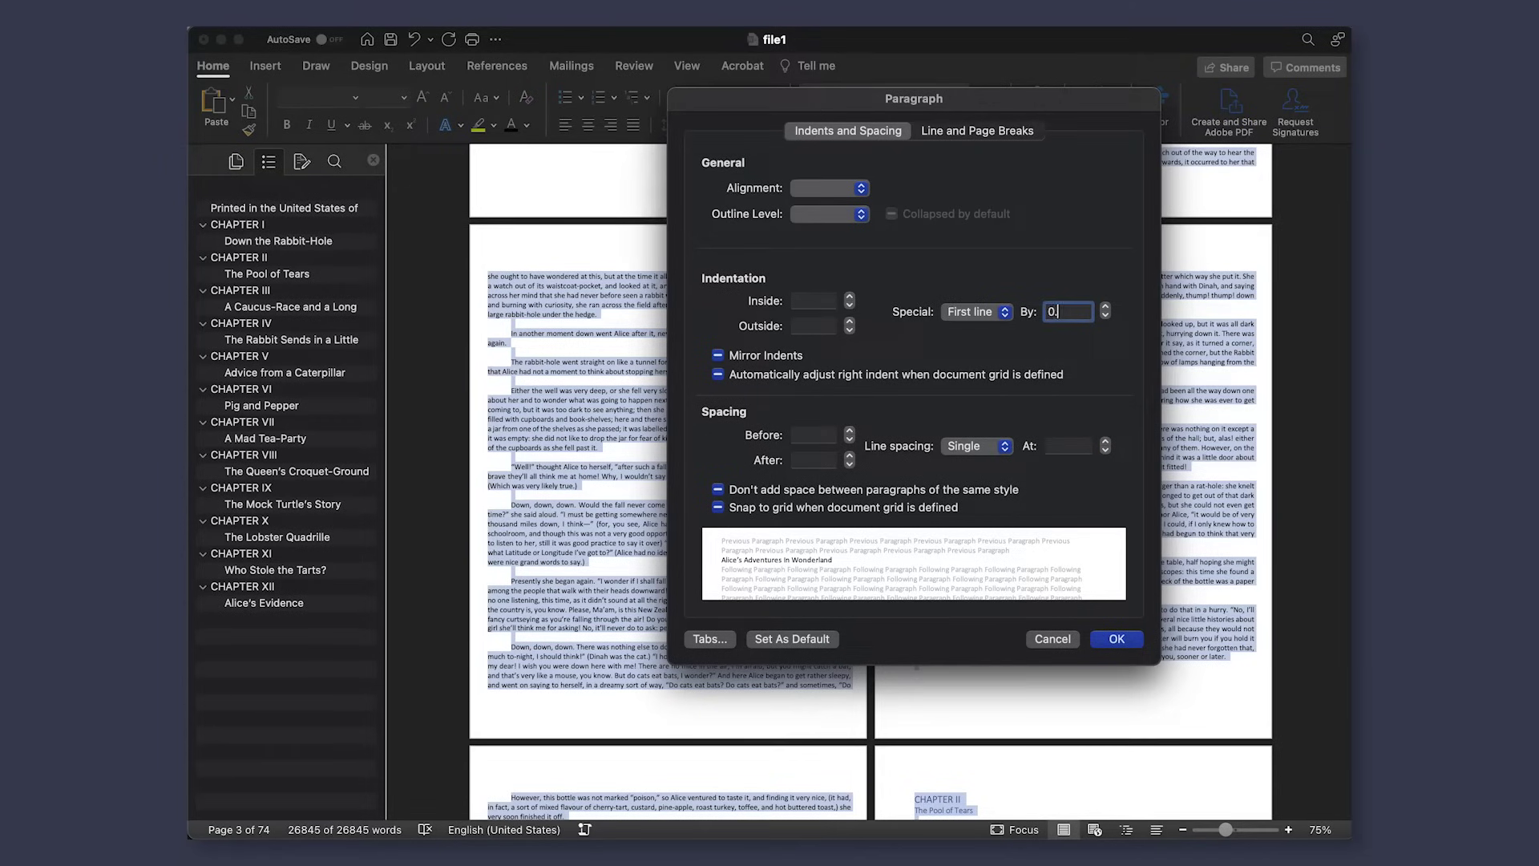
text(5)
click(1112, 639)
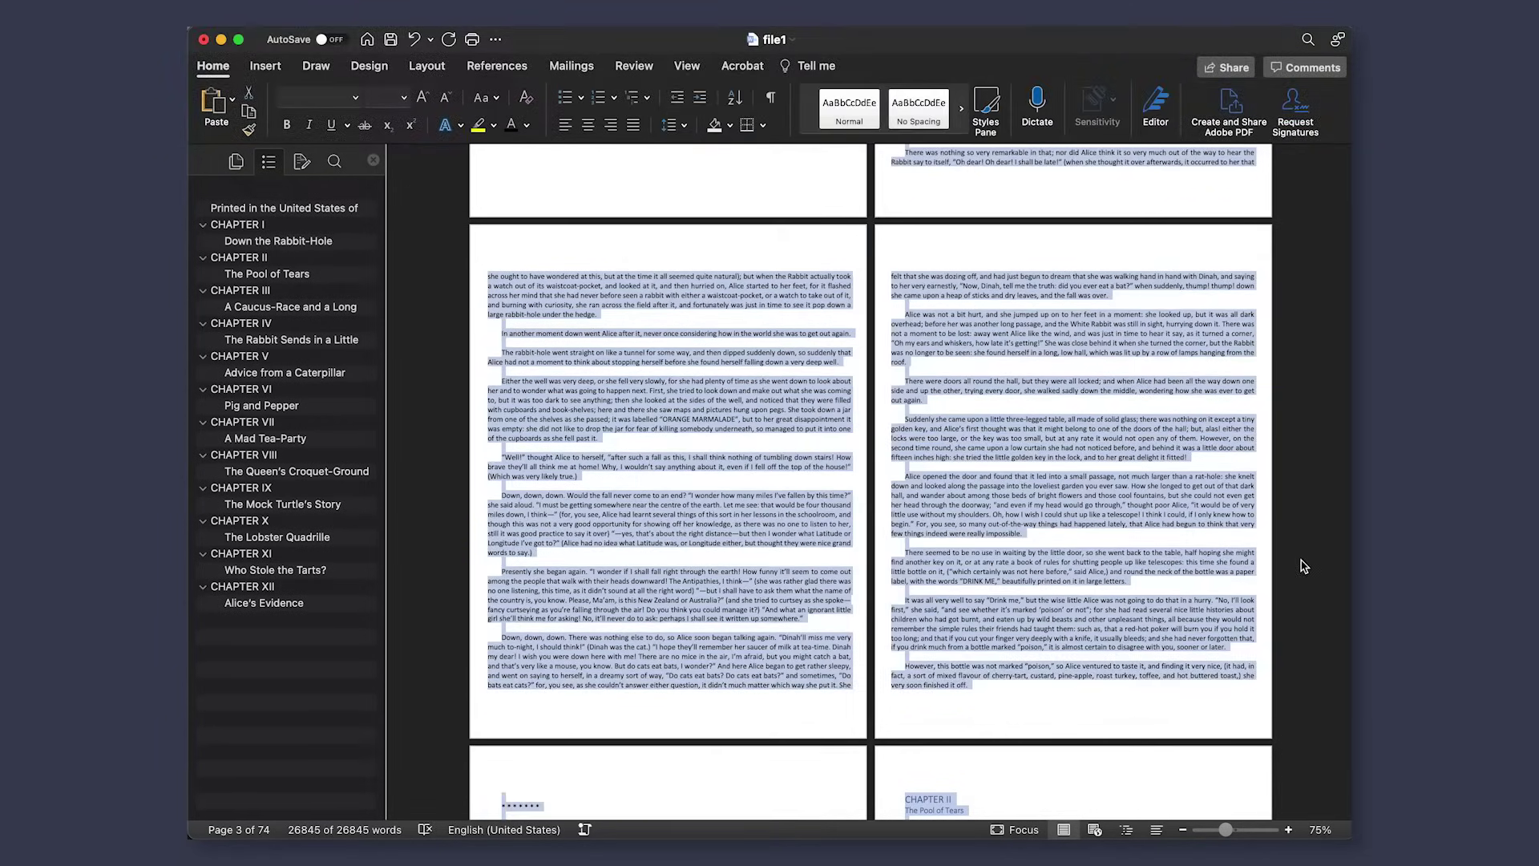
click(1262, 578)
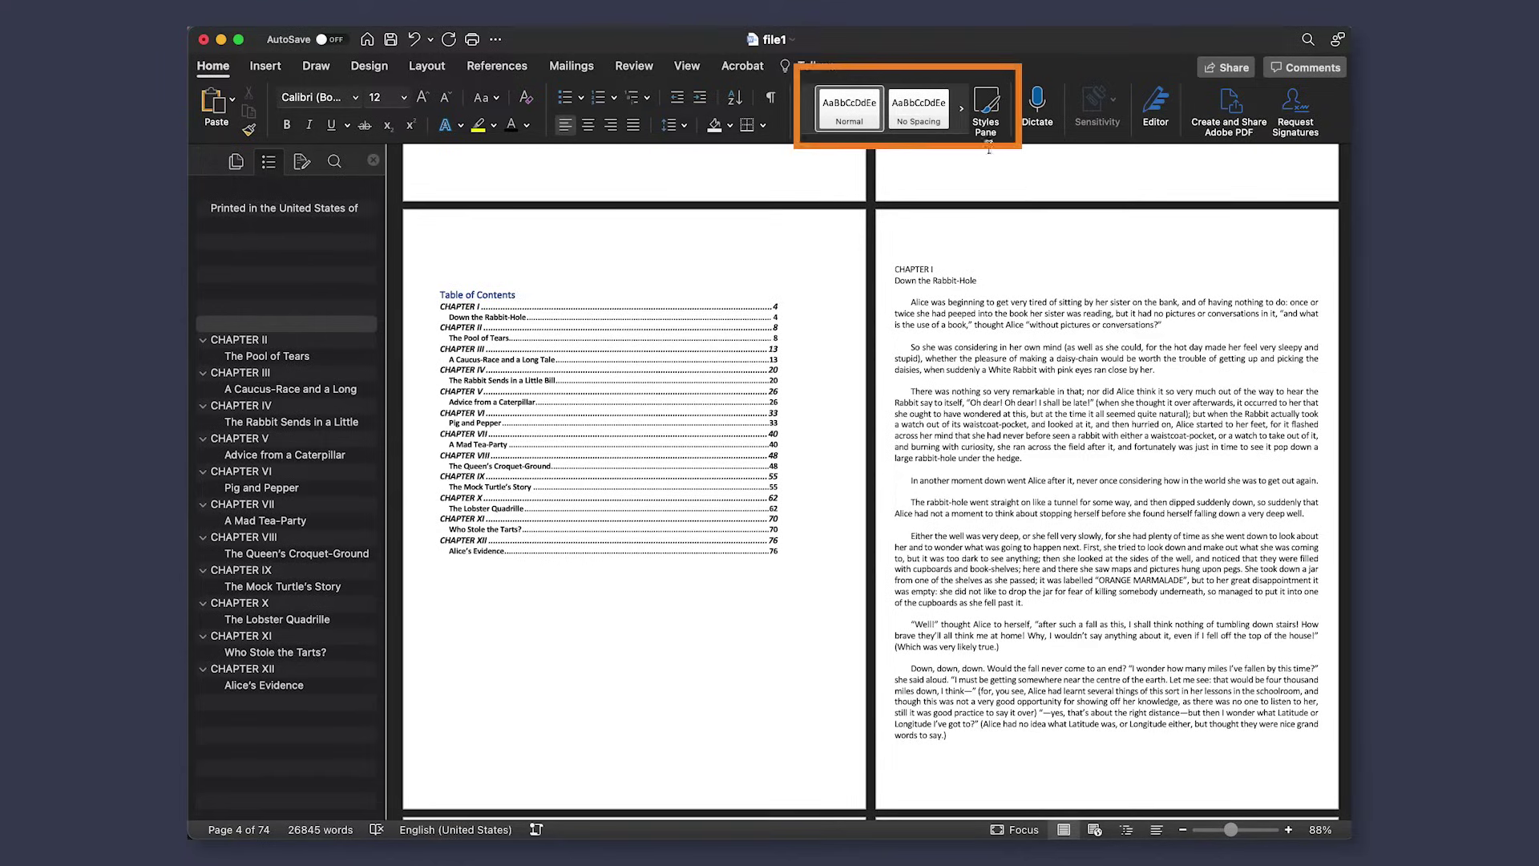
Step: Create a 16 pt style named 'Chapter Heading-example' from the CHAPTER I heading
click(986, 112)
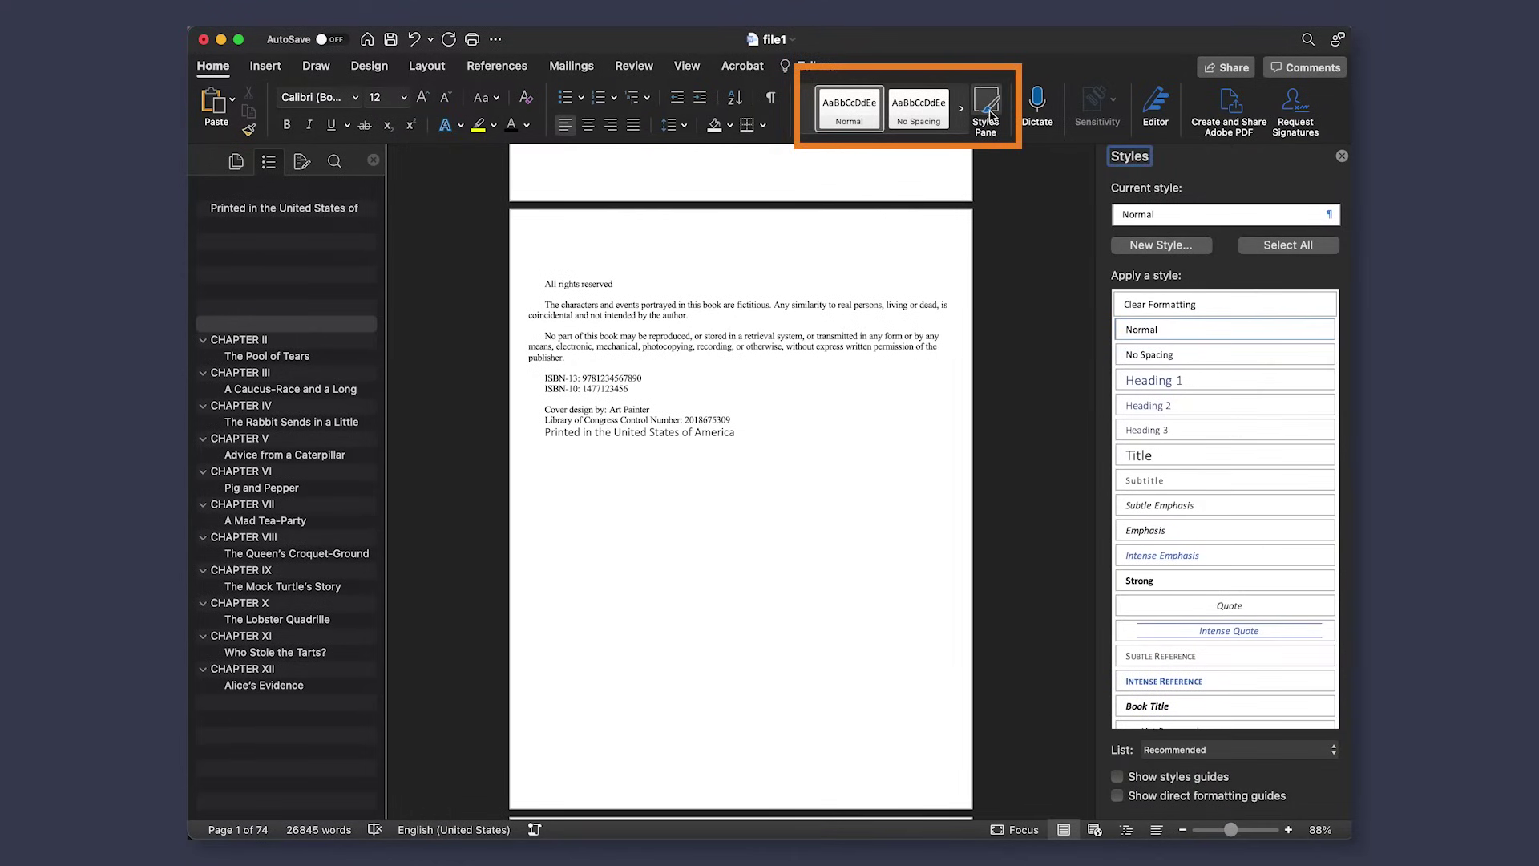
scroll(788, 372, down, 20)
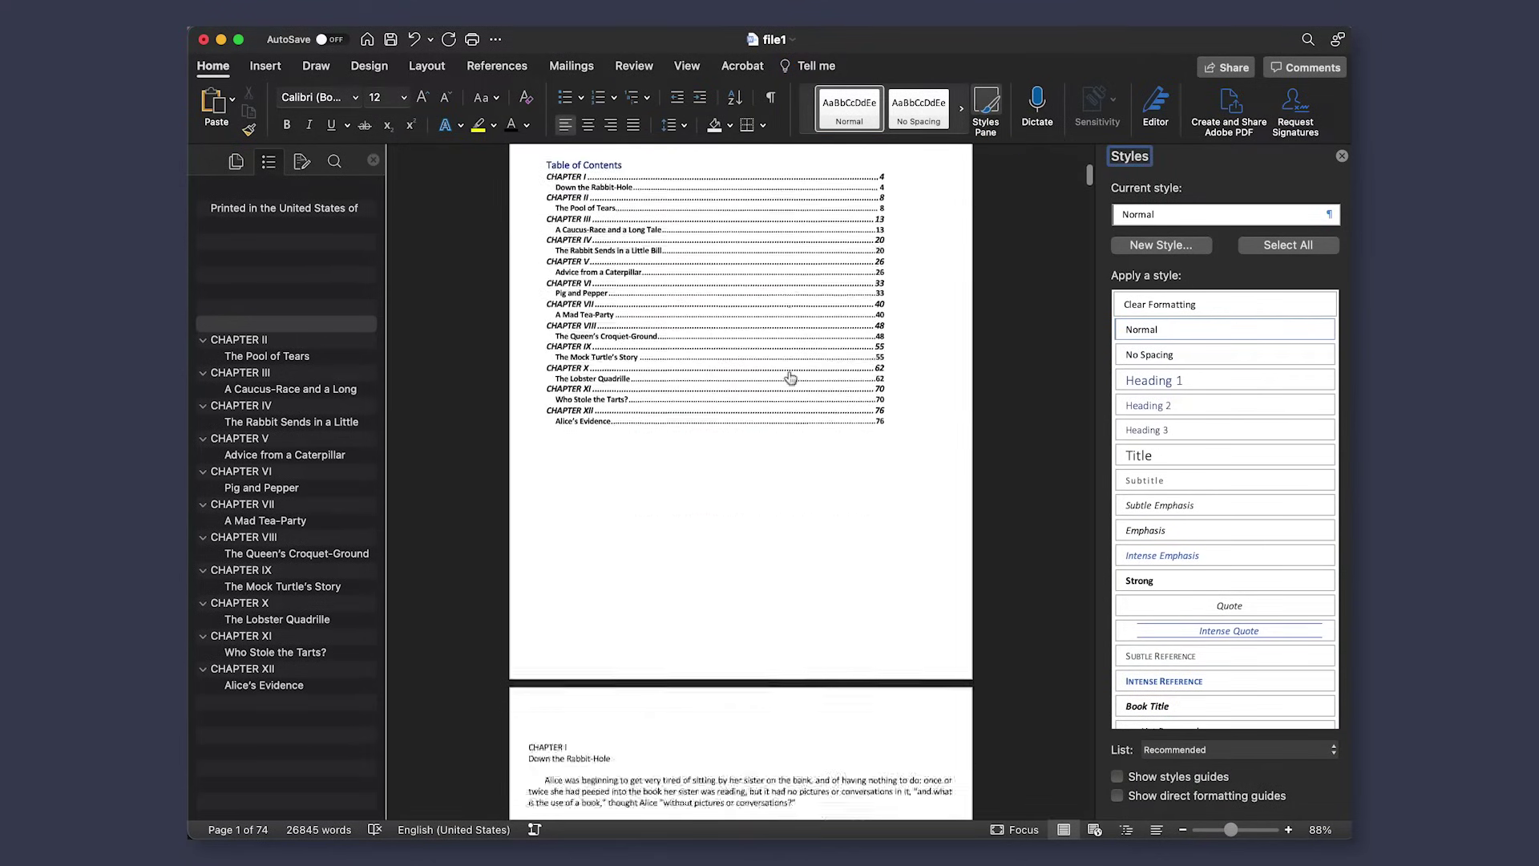
drag(578, 221, 529, 223)
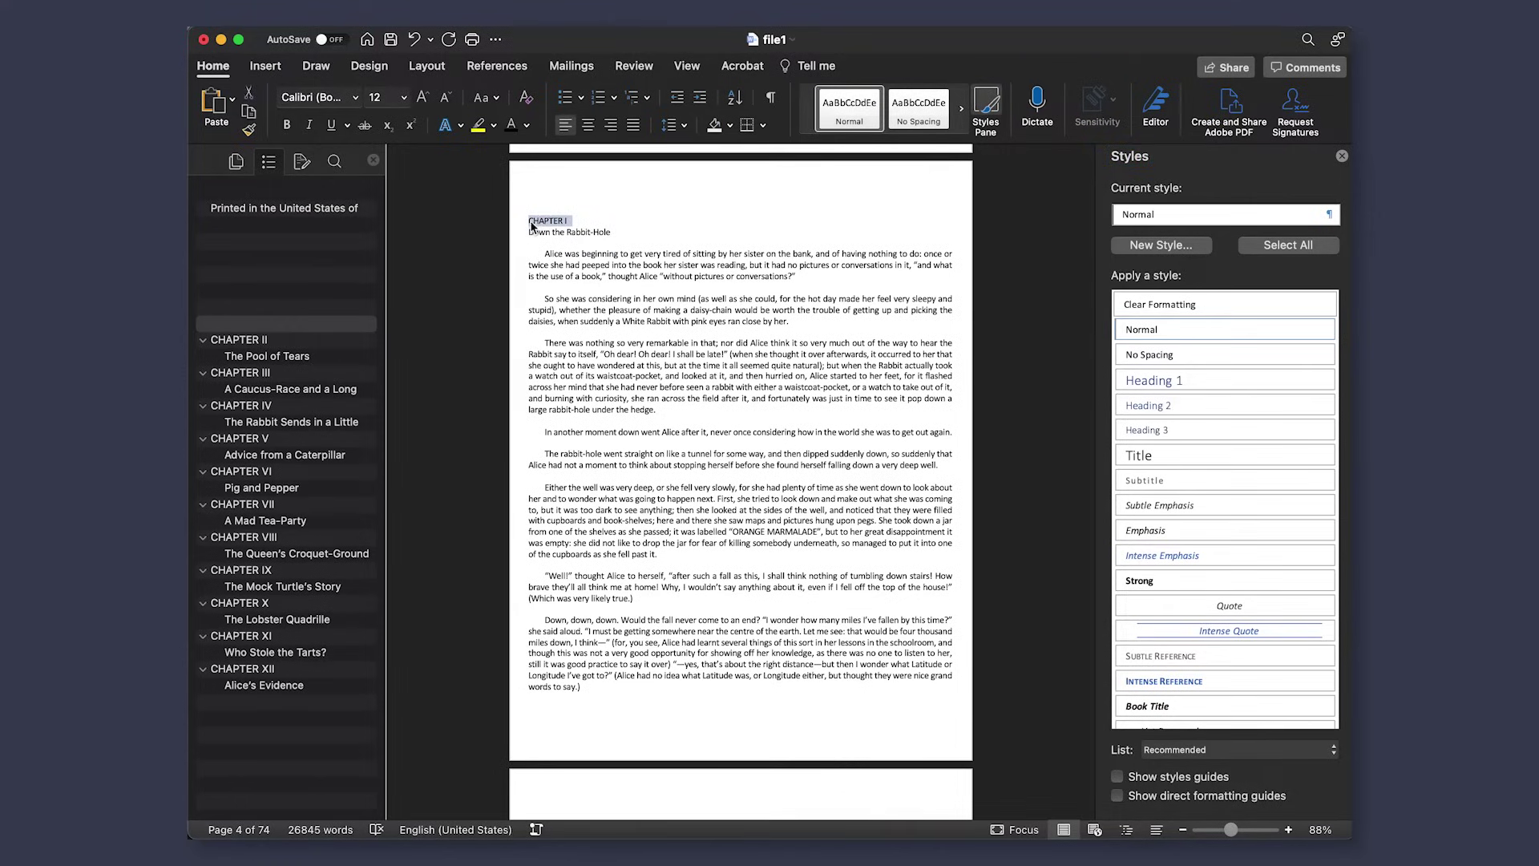
click(1179, 247)
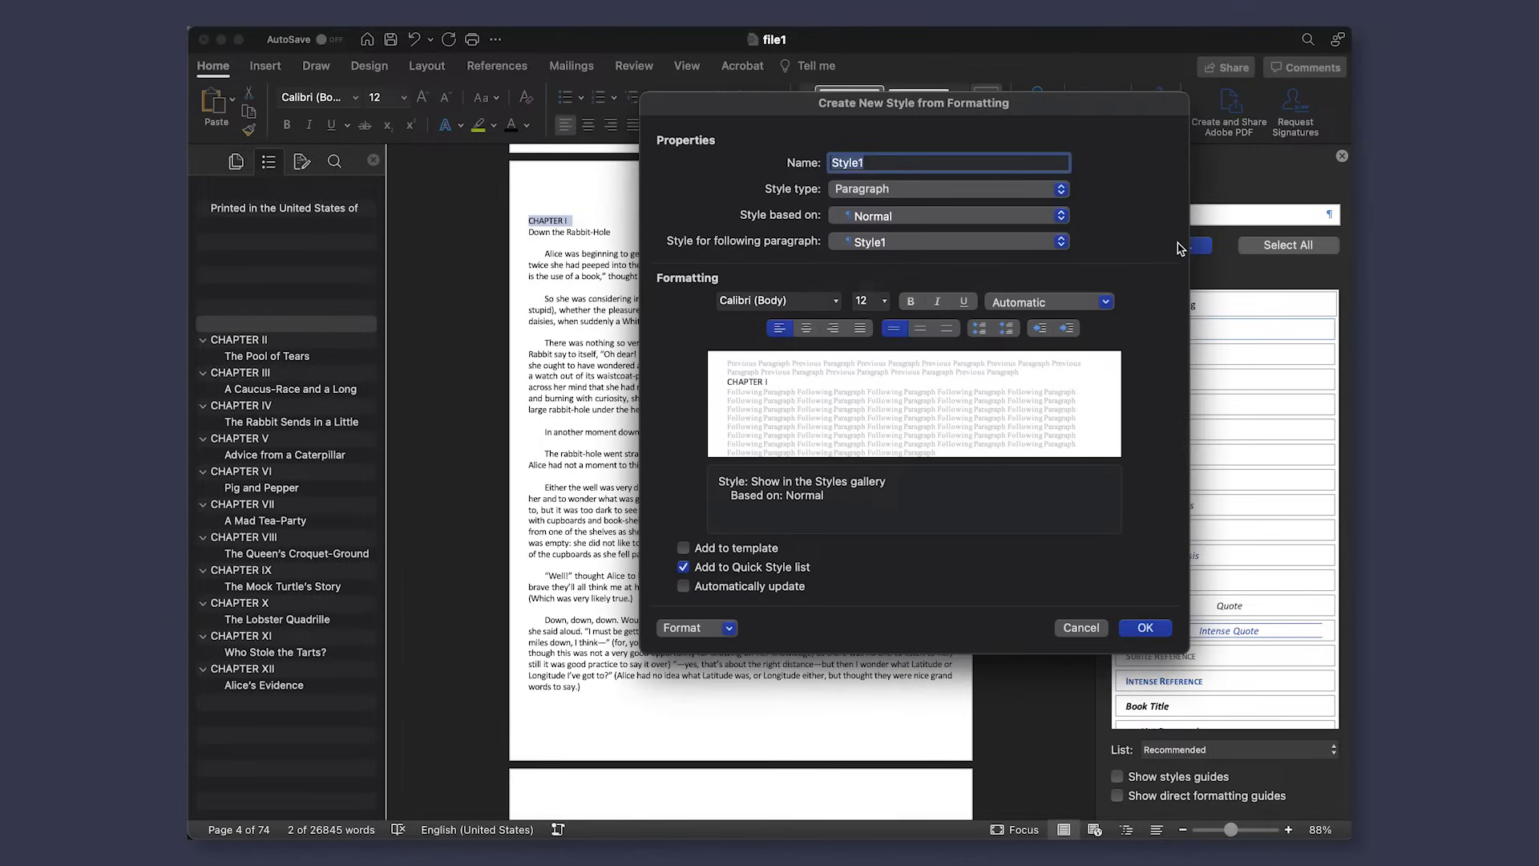
text(Chapter Heading-)
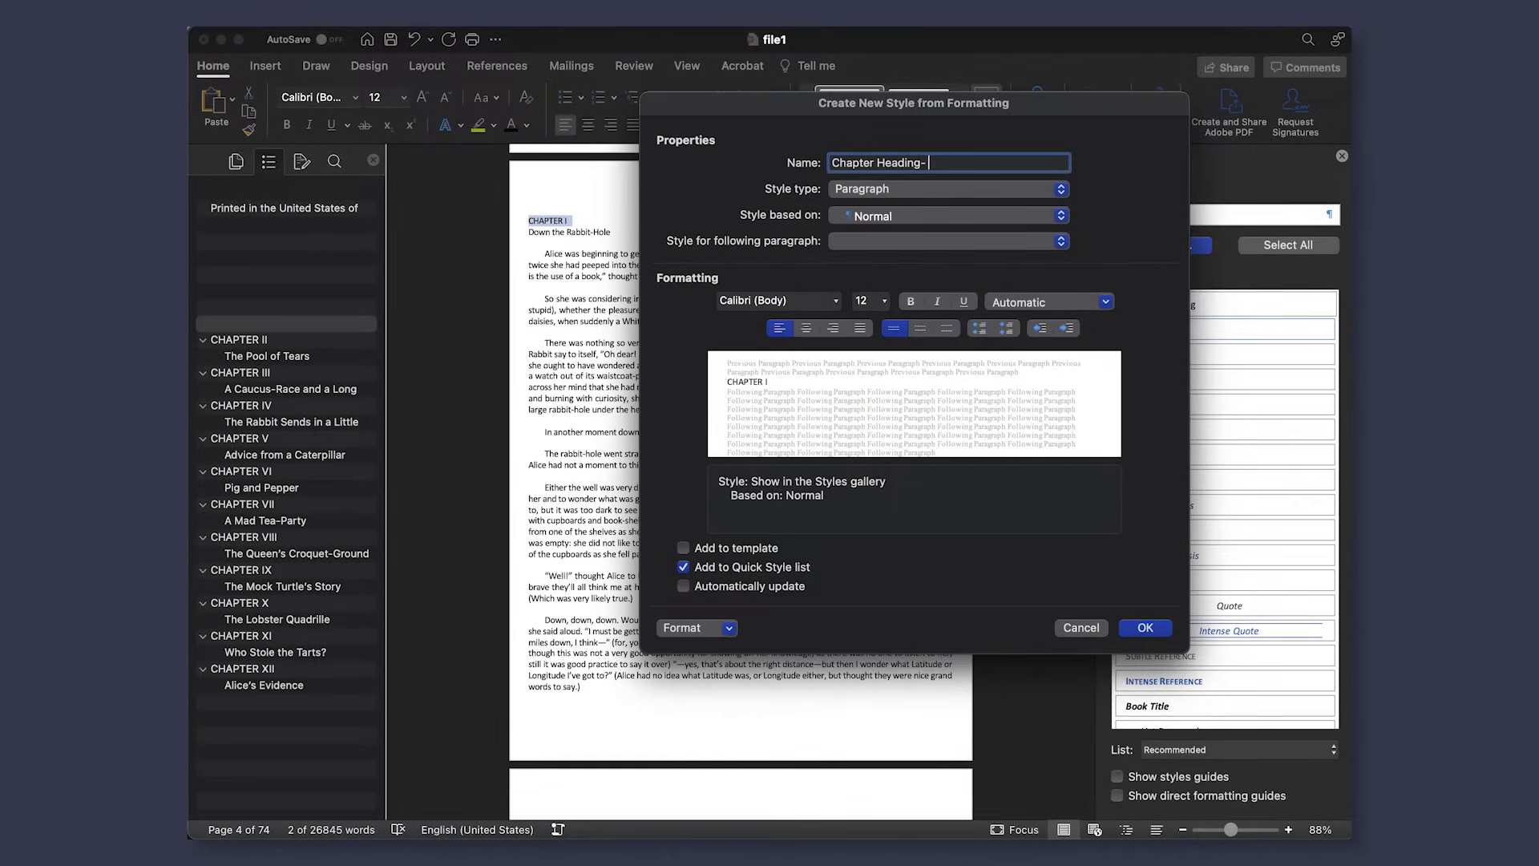
text(example)
click(869, 301)
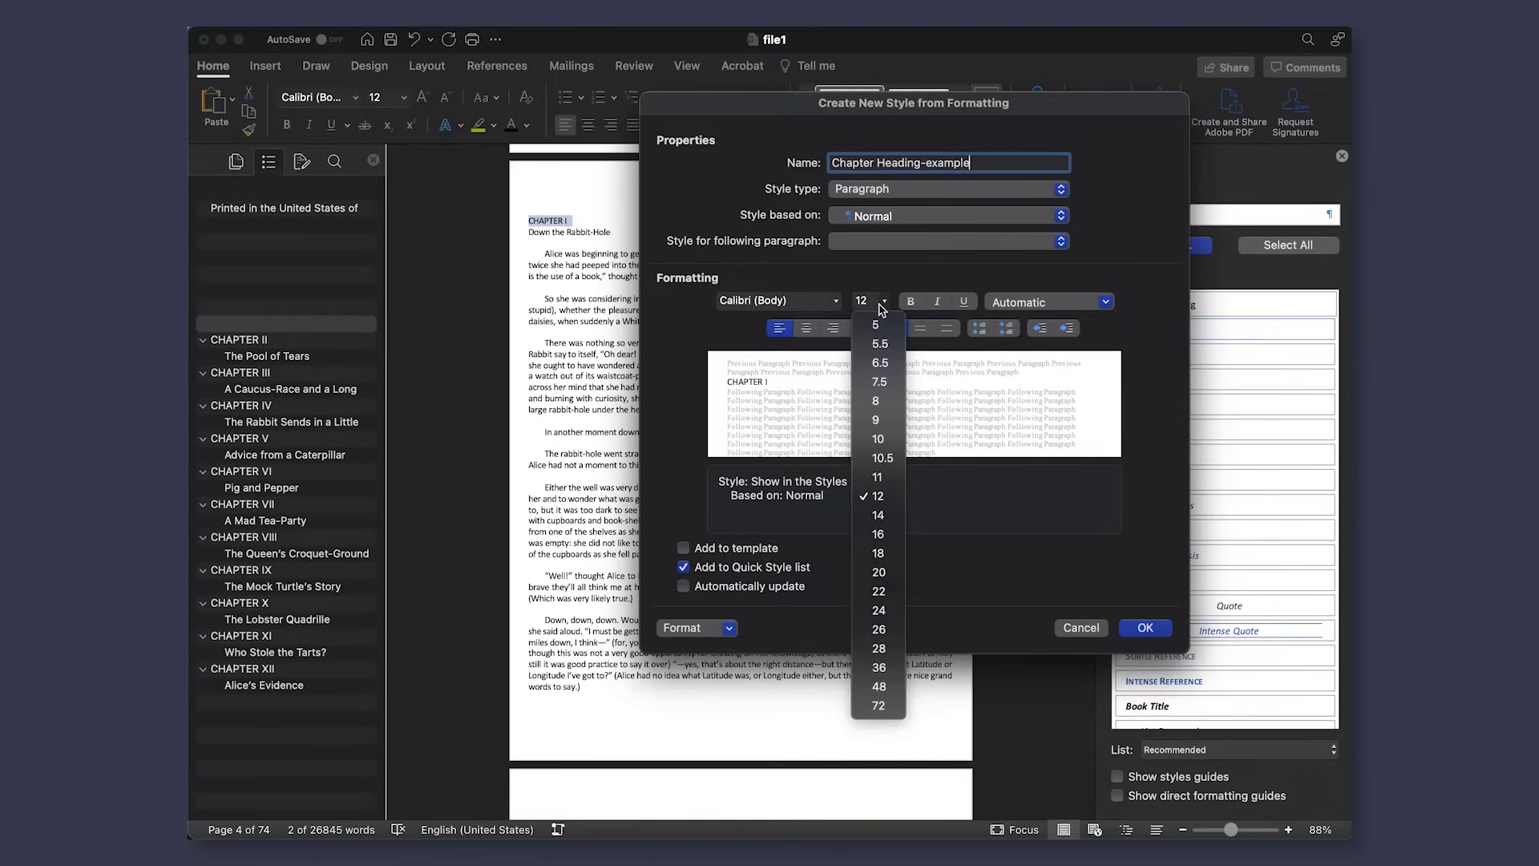
click(879, 534)
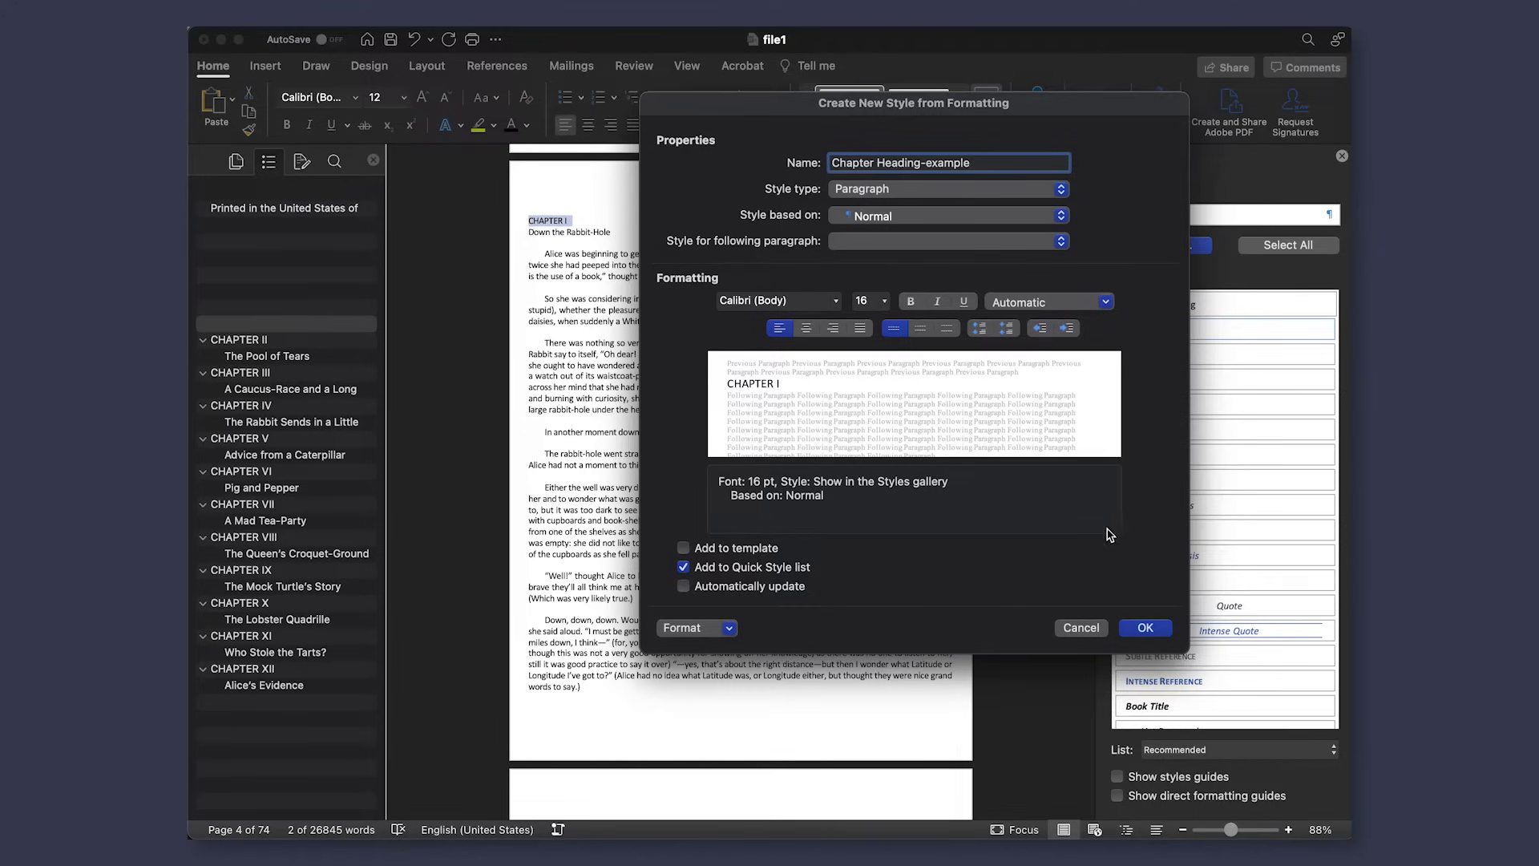
click(1145, 627)
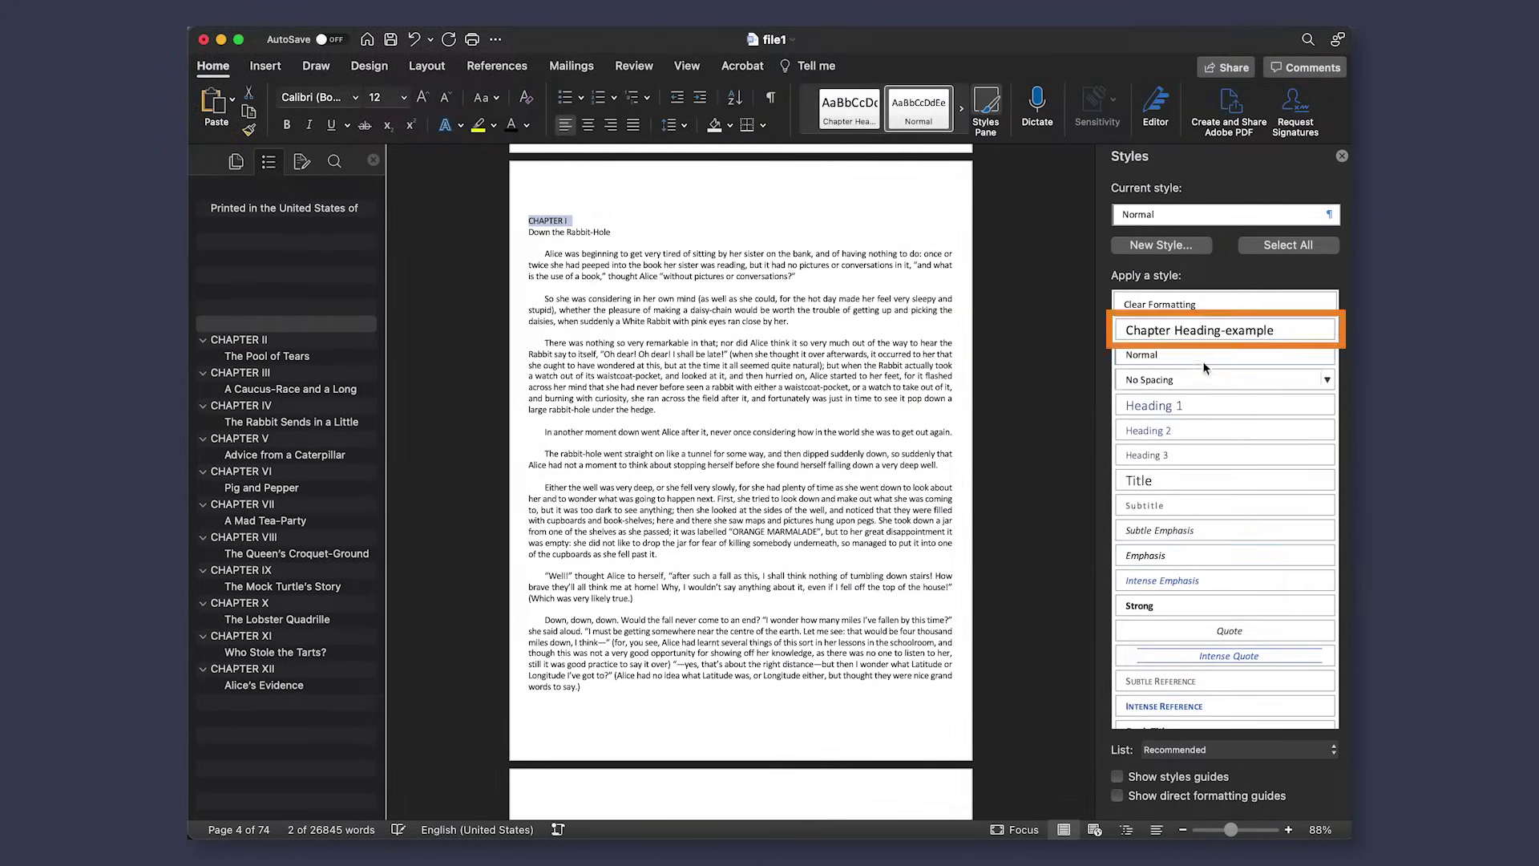
Step: Apply Chapter Heading-example to the CHAPTER I and CHAPTER II headings
click(1213, 331)
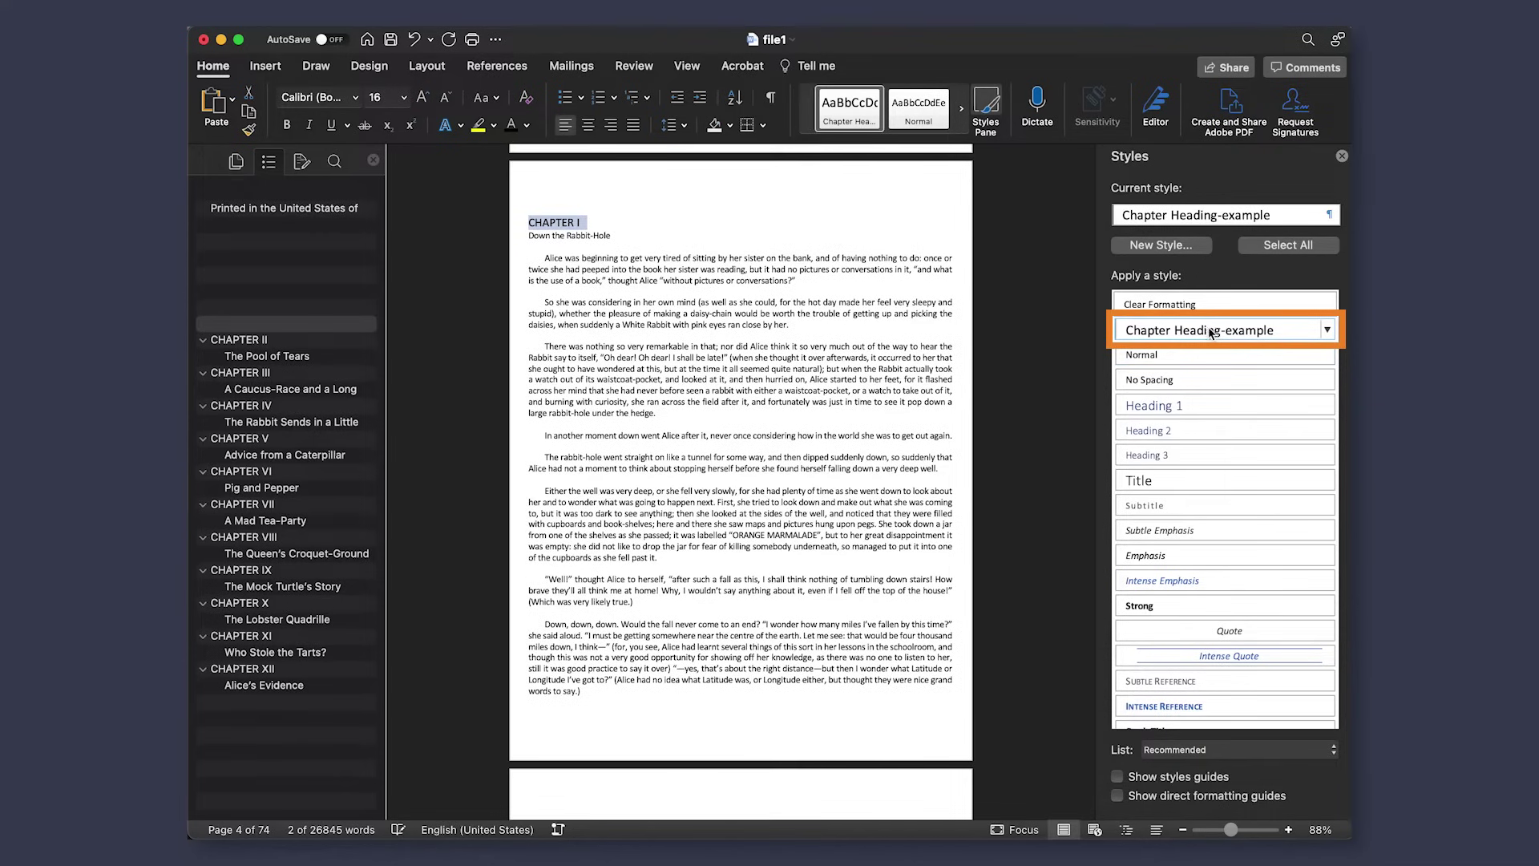
scroll(806, 358, down, 8)
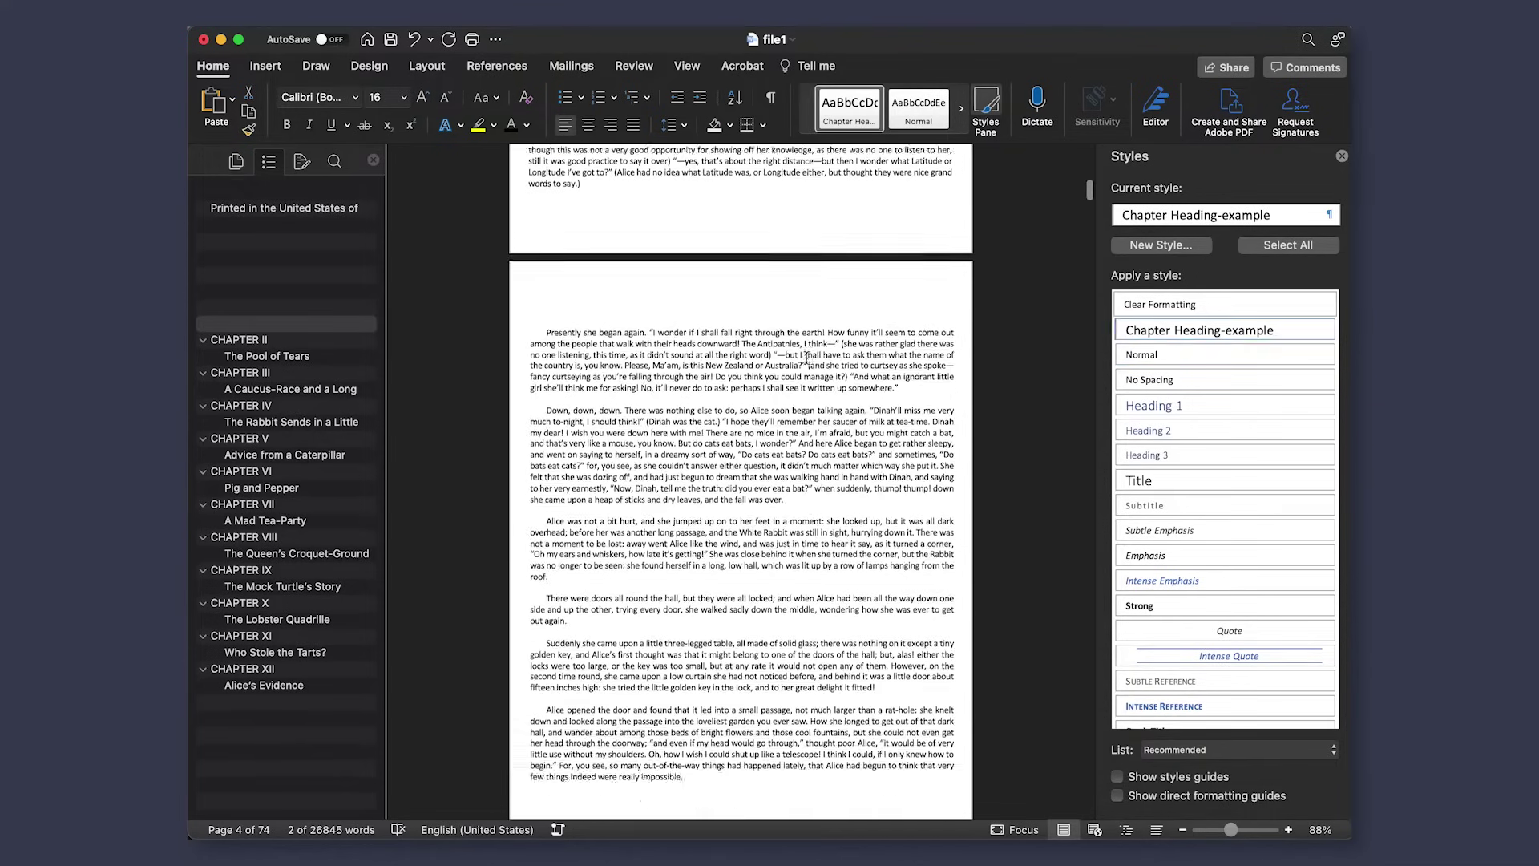
scroll(806, 358, down, 10)
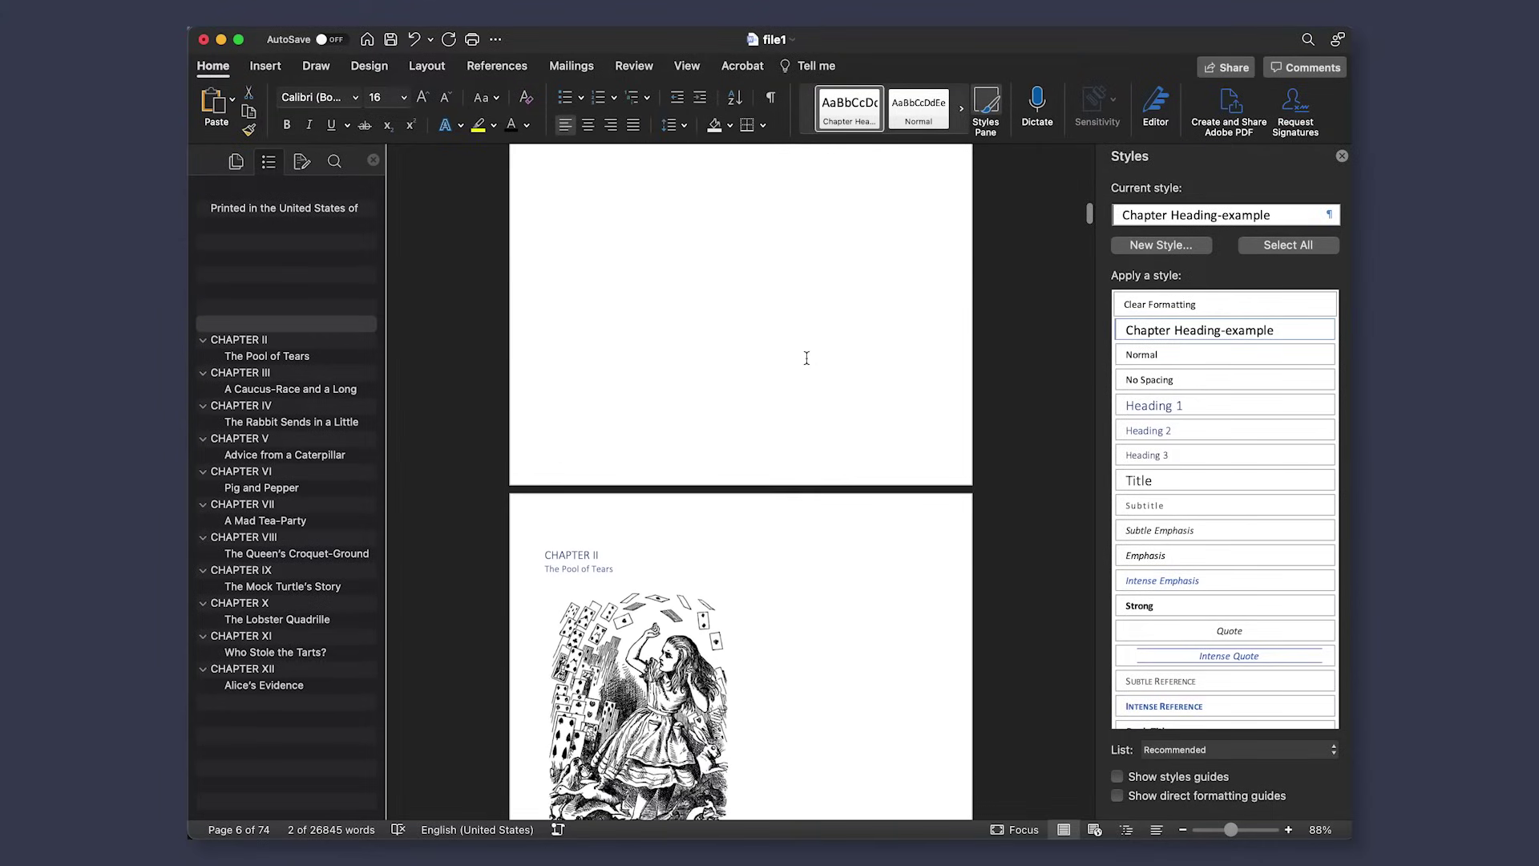
scroll(807, 357, down, 5)
drag(617, 246, 557, 250)
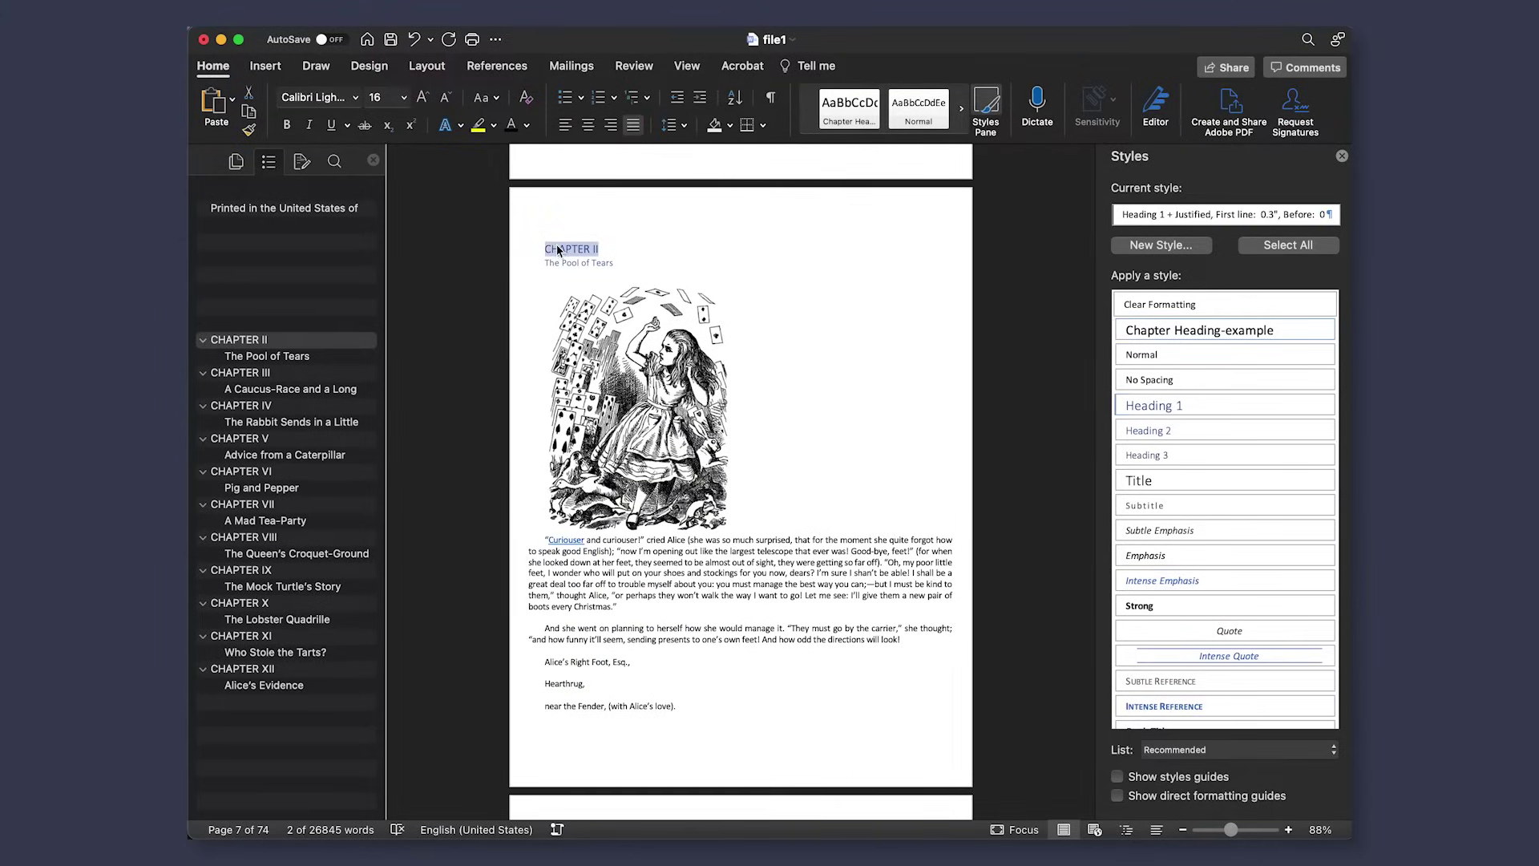
click(1213, 332)
click(914, 686)
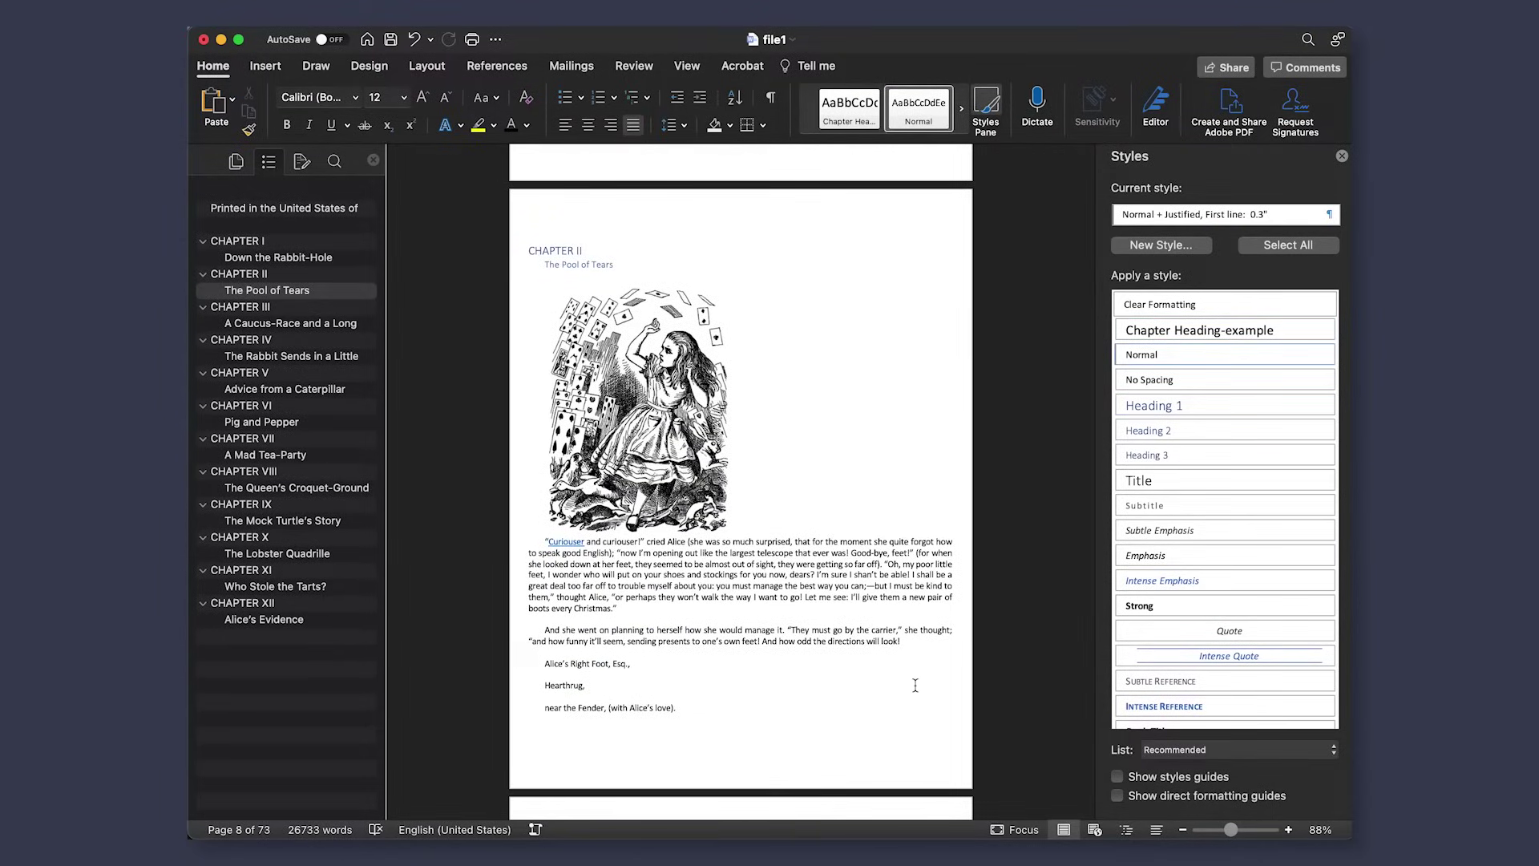
Step: Insert bottom-of-page numbers, centred, shown on the first page and starting at 1
click(273, 66)
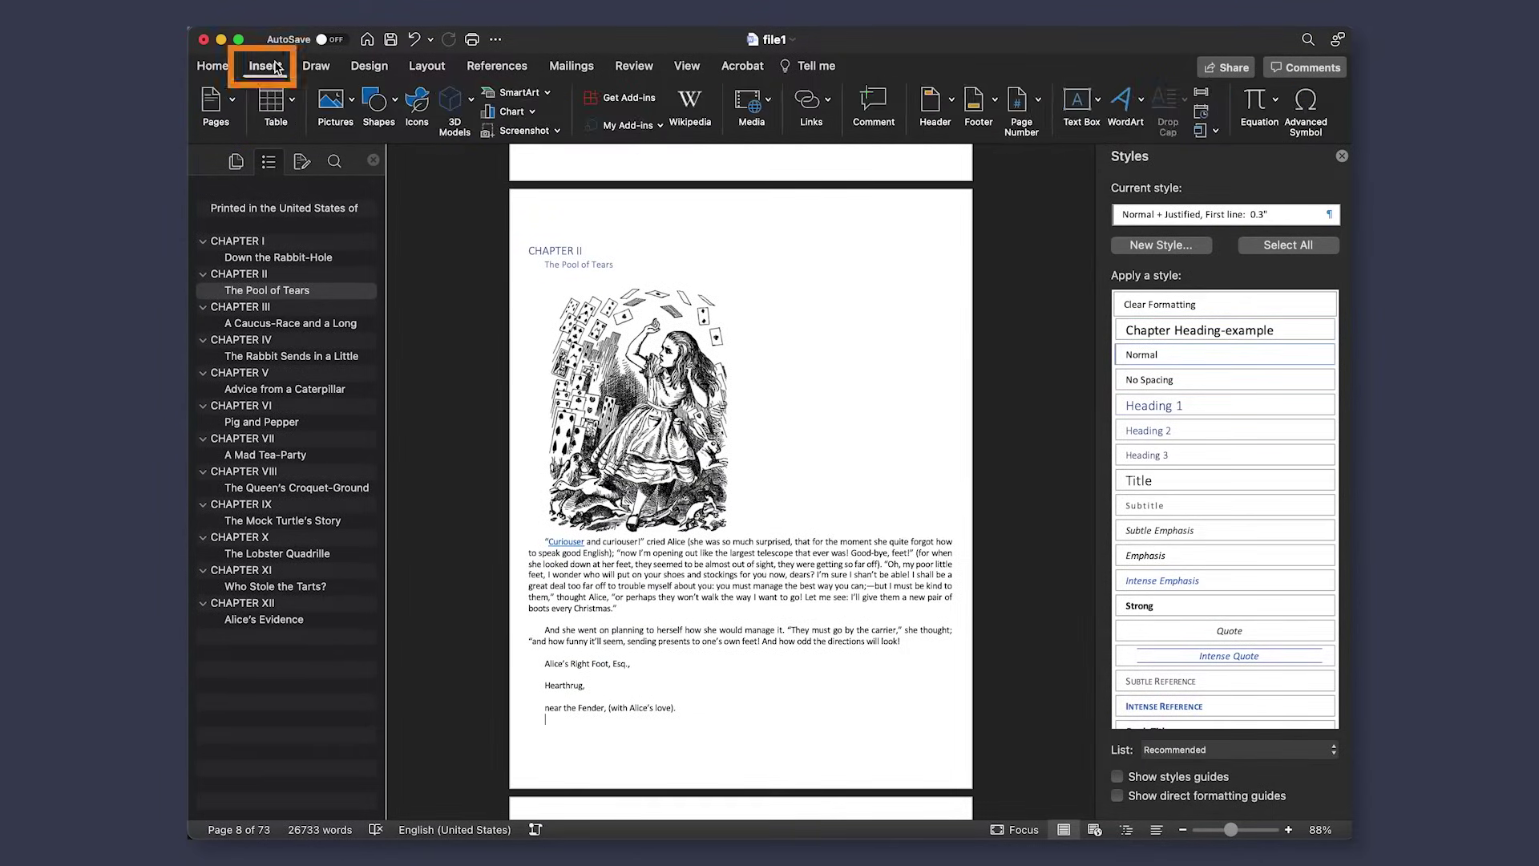
click(1039, 107)
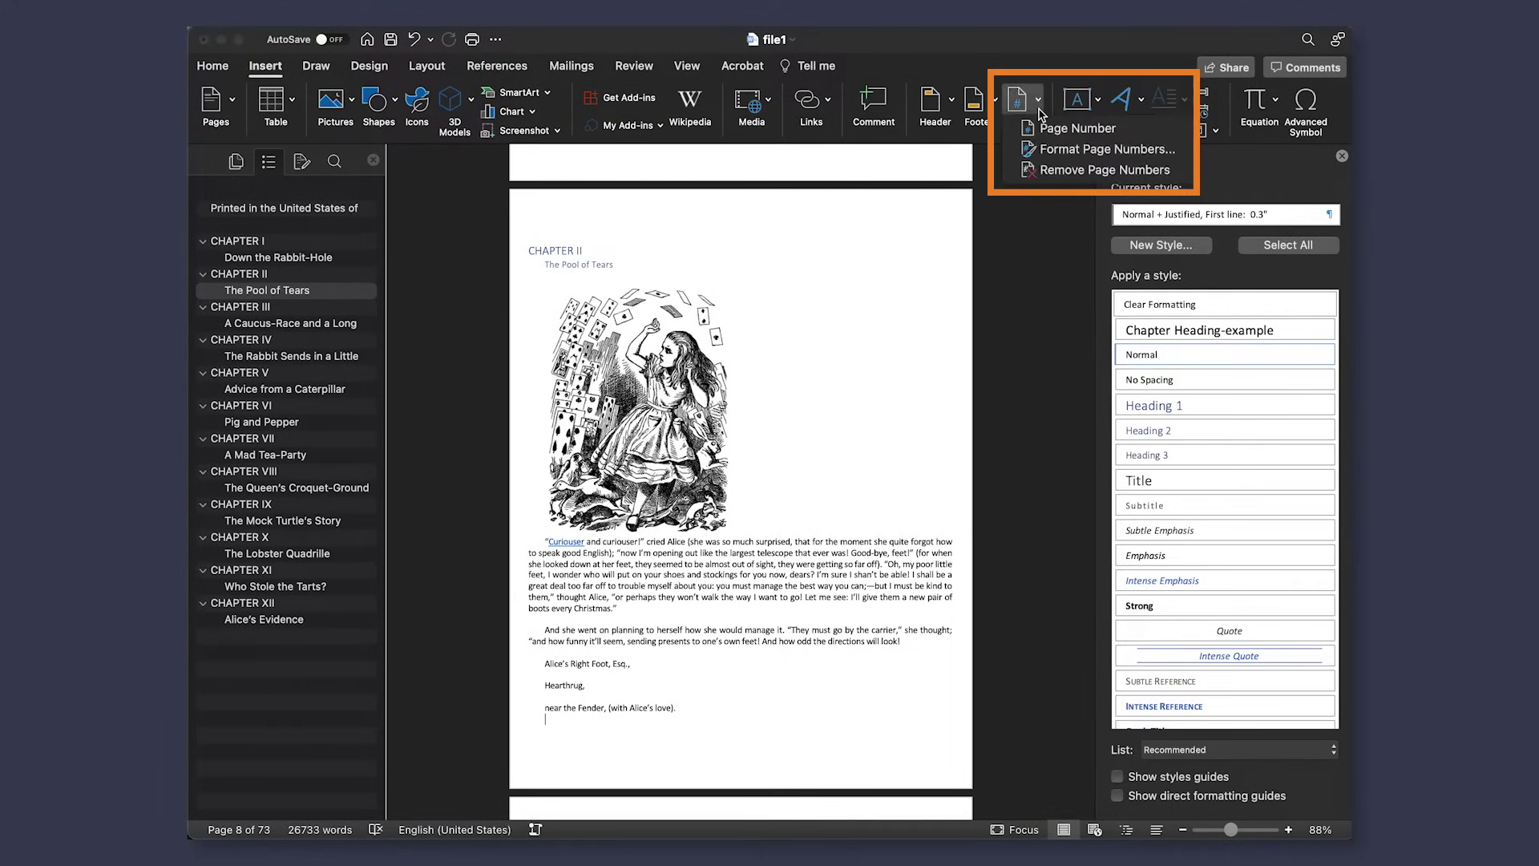
click(1050, 130)
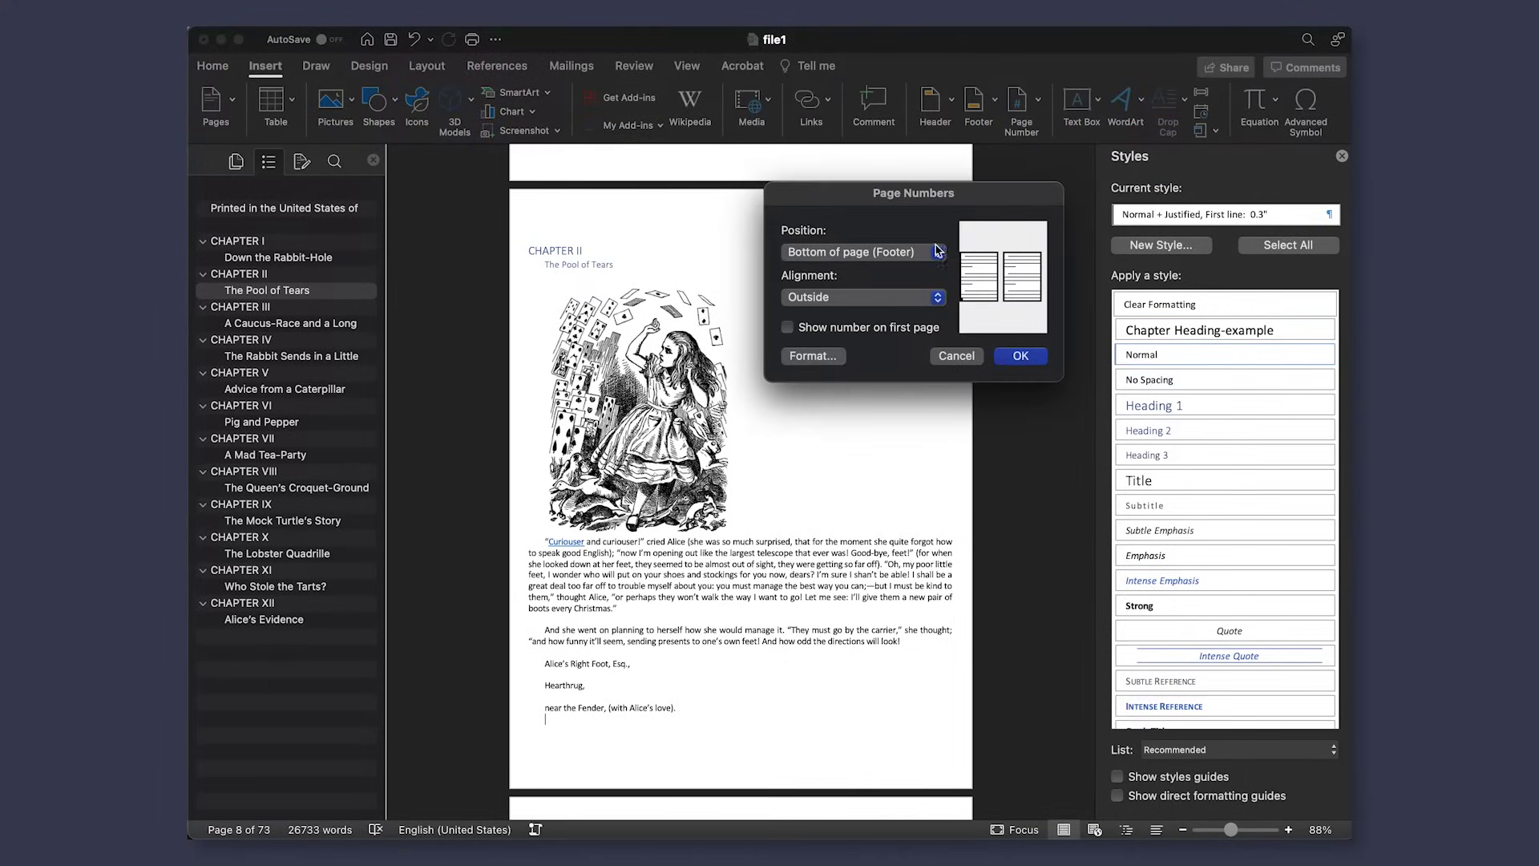
click(938, 250)
click(936, 254)
click(935, 297)
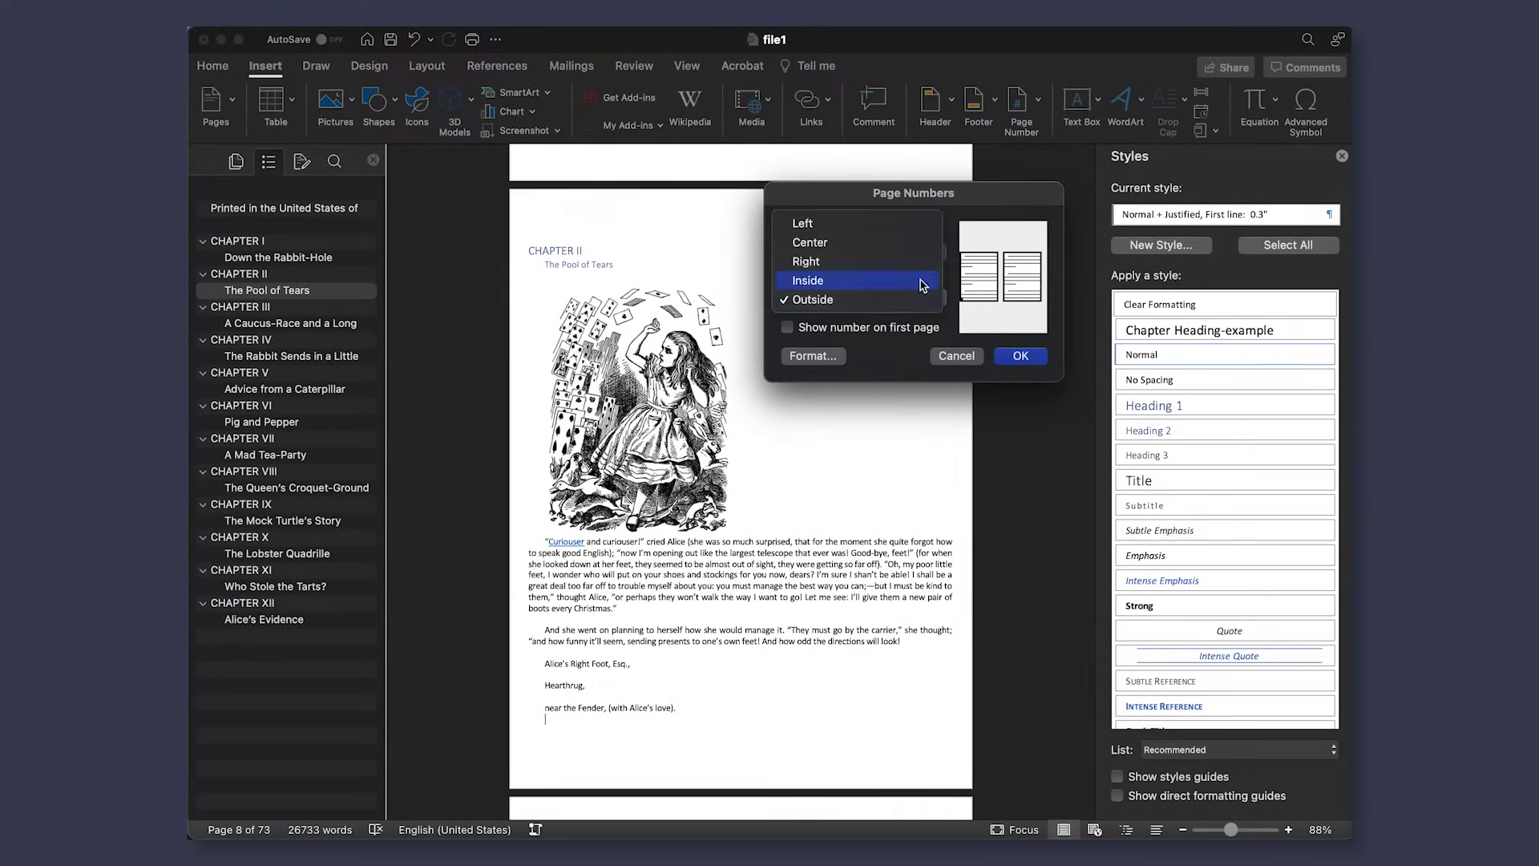
click(902, 251)
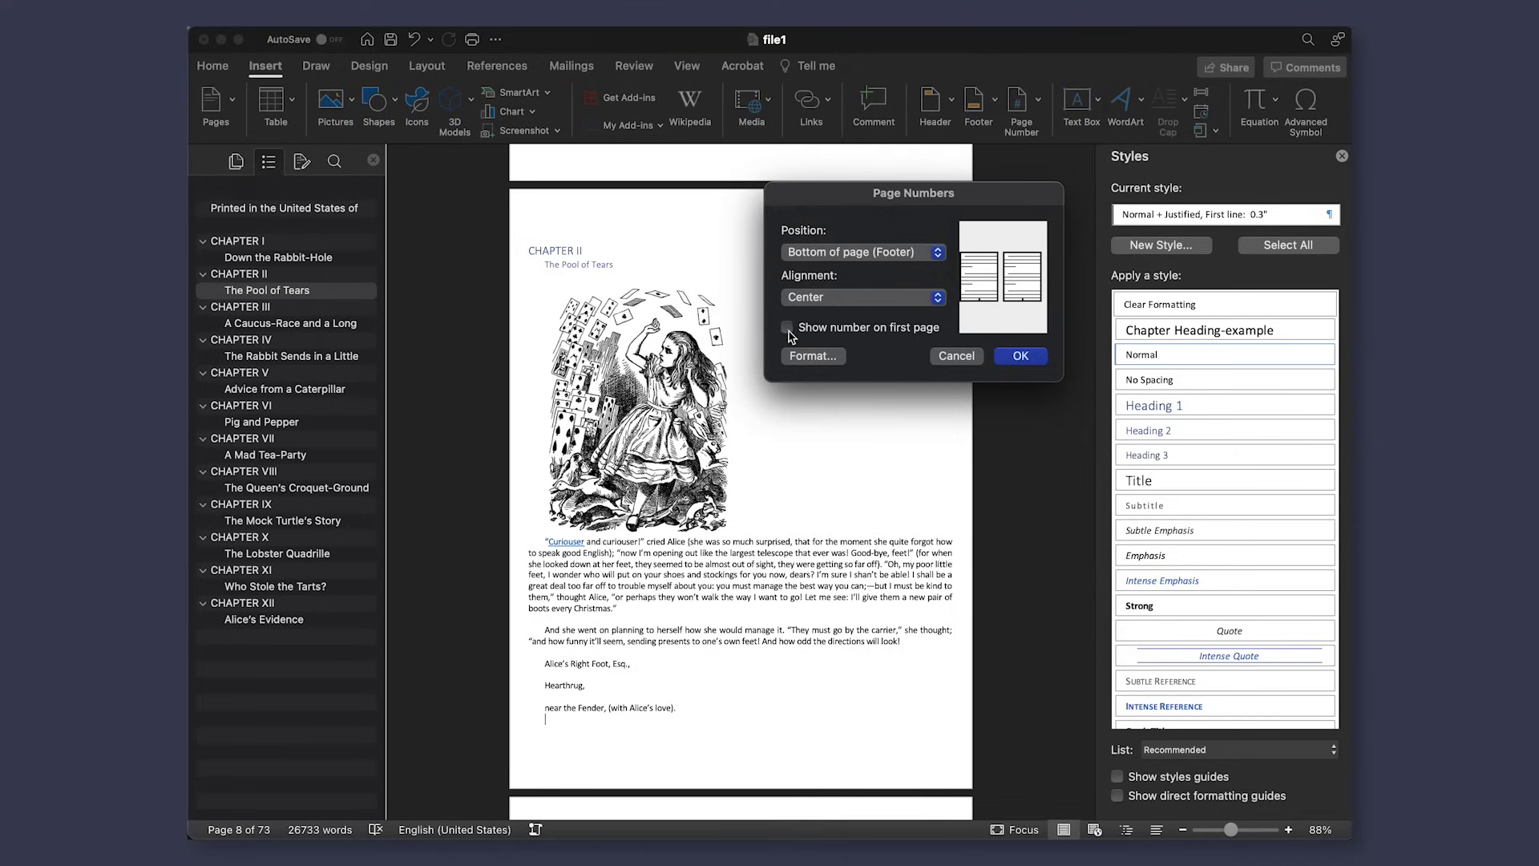
click(788, 328)
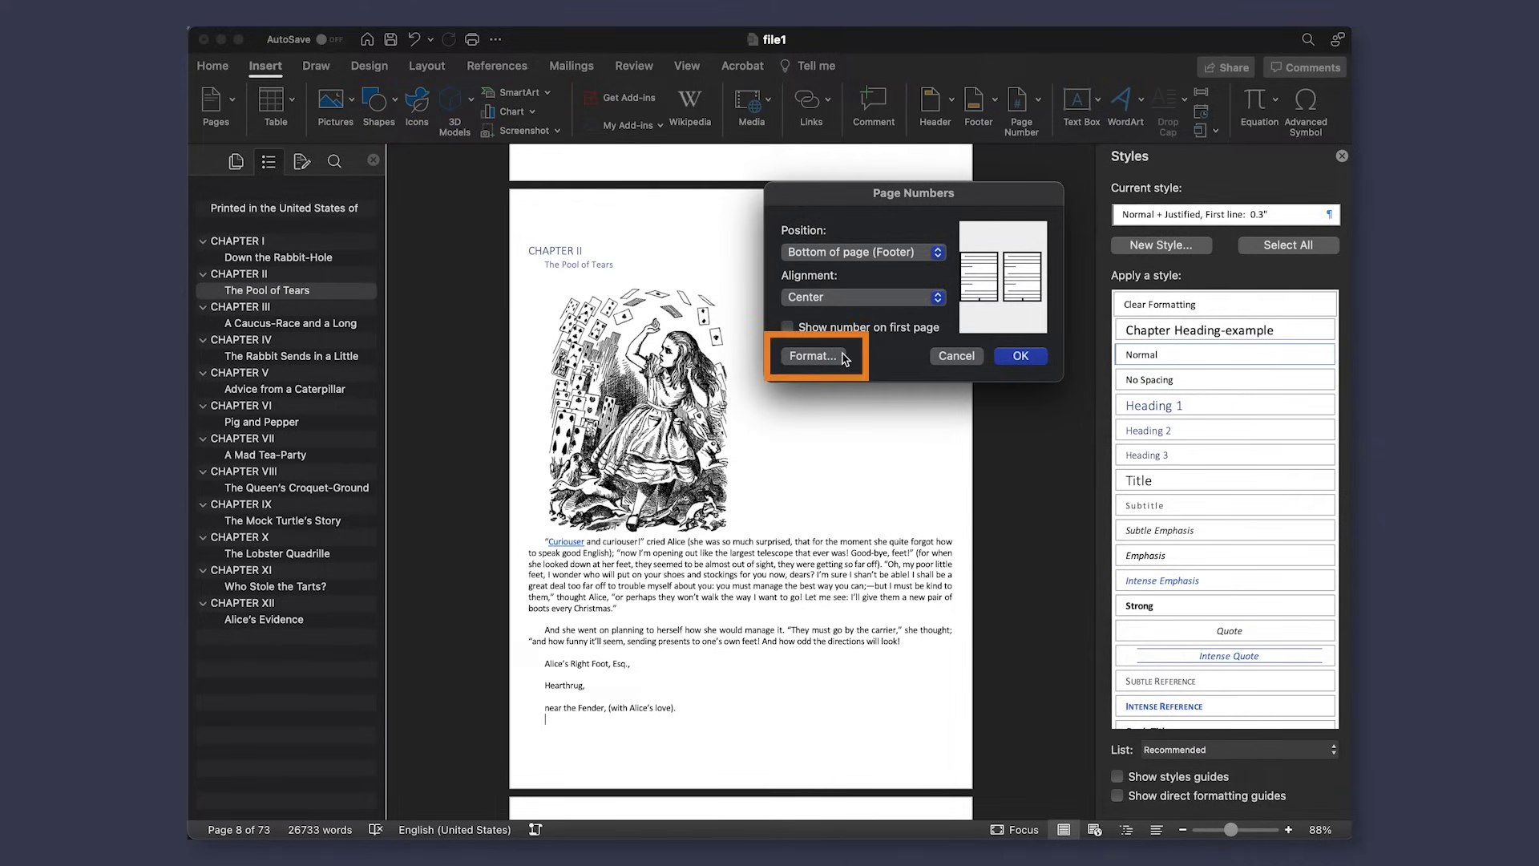
click(813, 356)
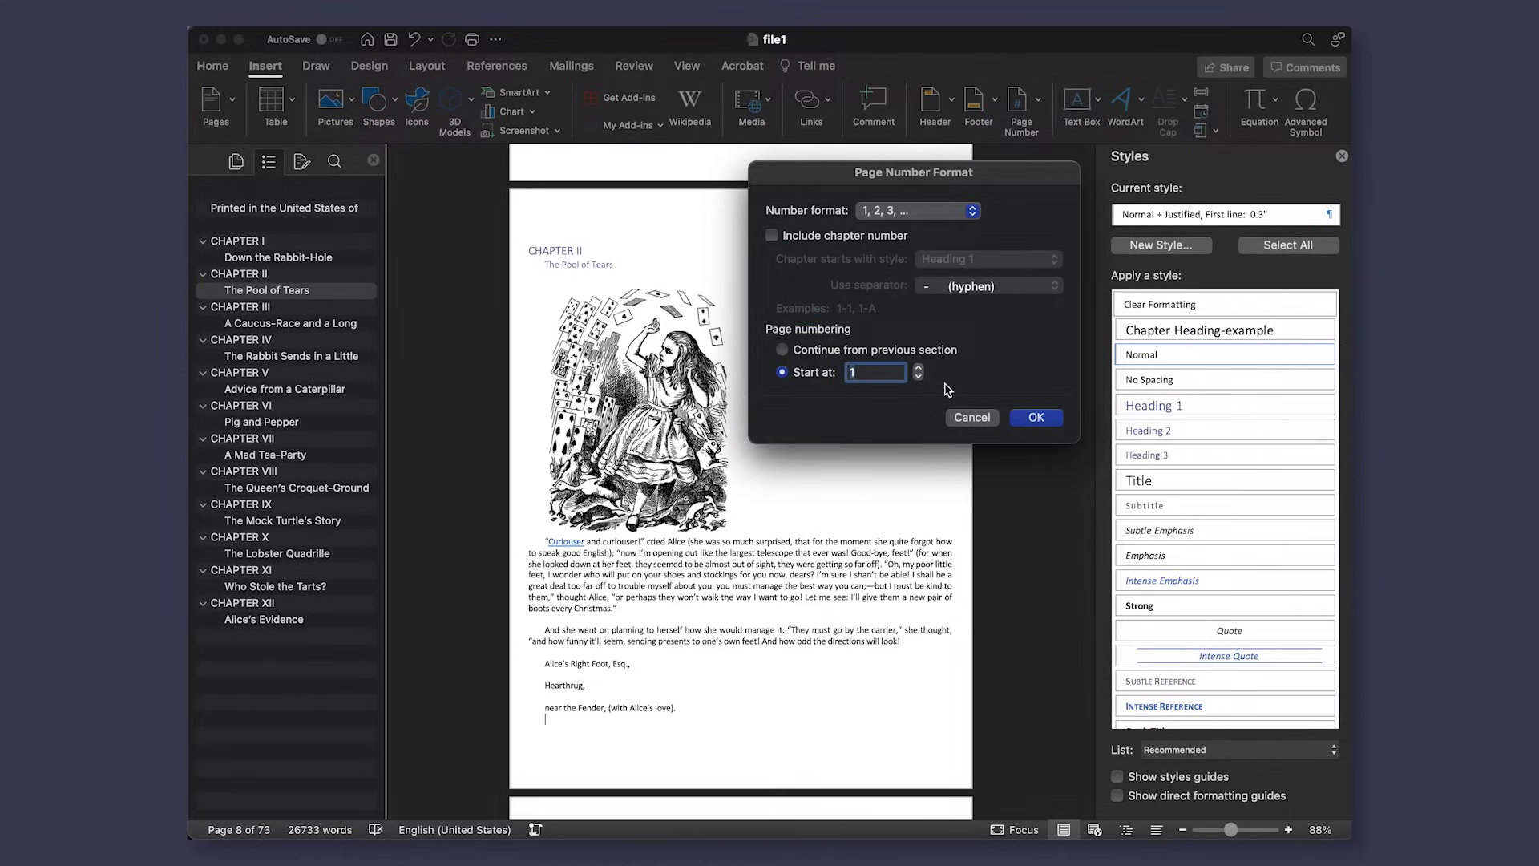
click(1036, 417)
click(1026, 360)
Step: Enlarge footer page numbers 8 and 7 to 16 pt, then return to the body text
click(741, 757)
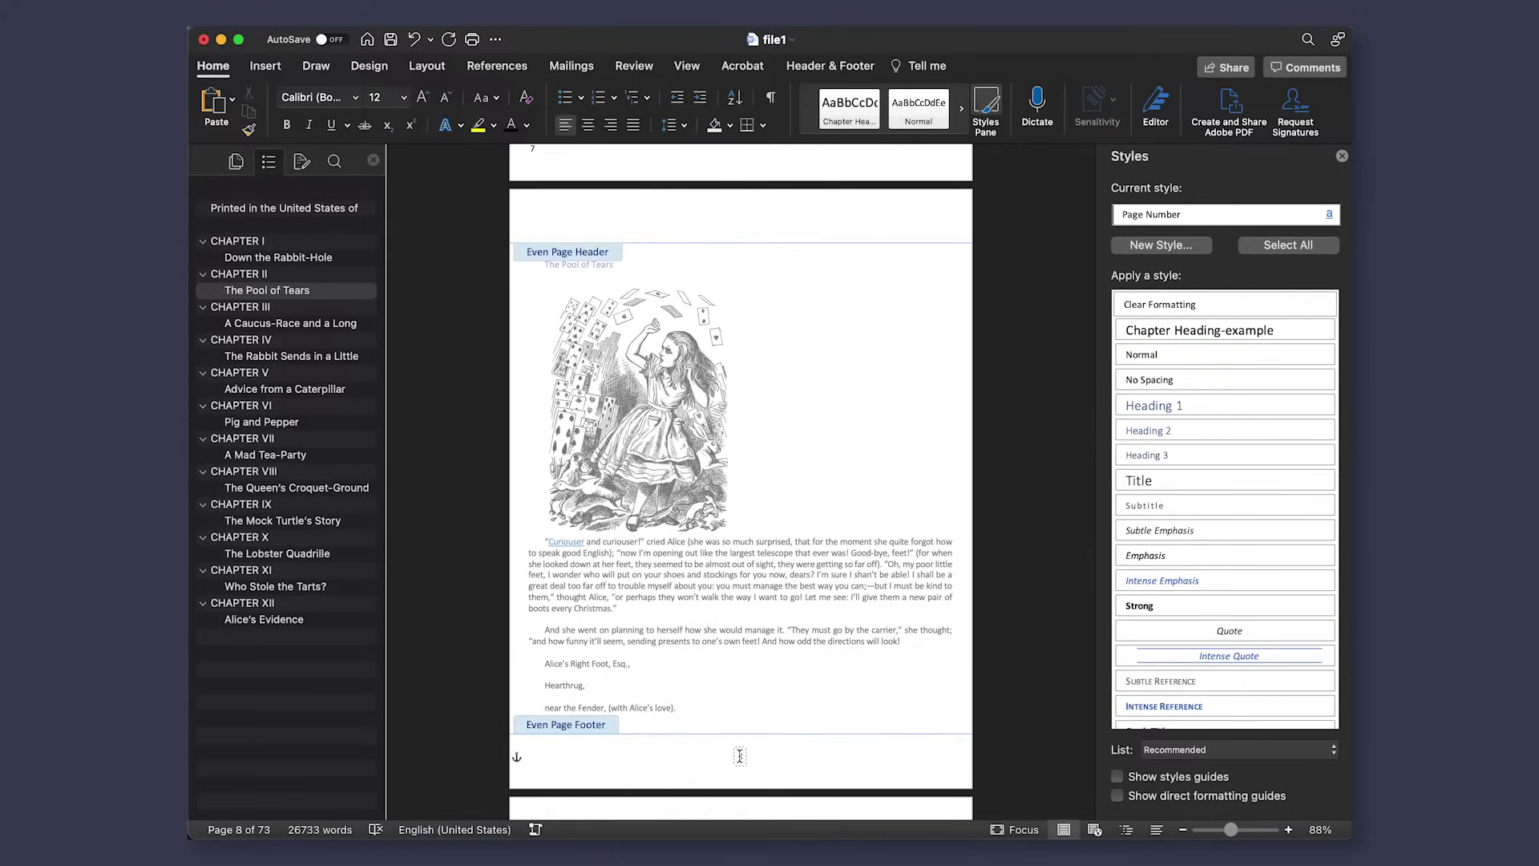
click(403, 97)
click(391, 331)
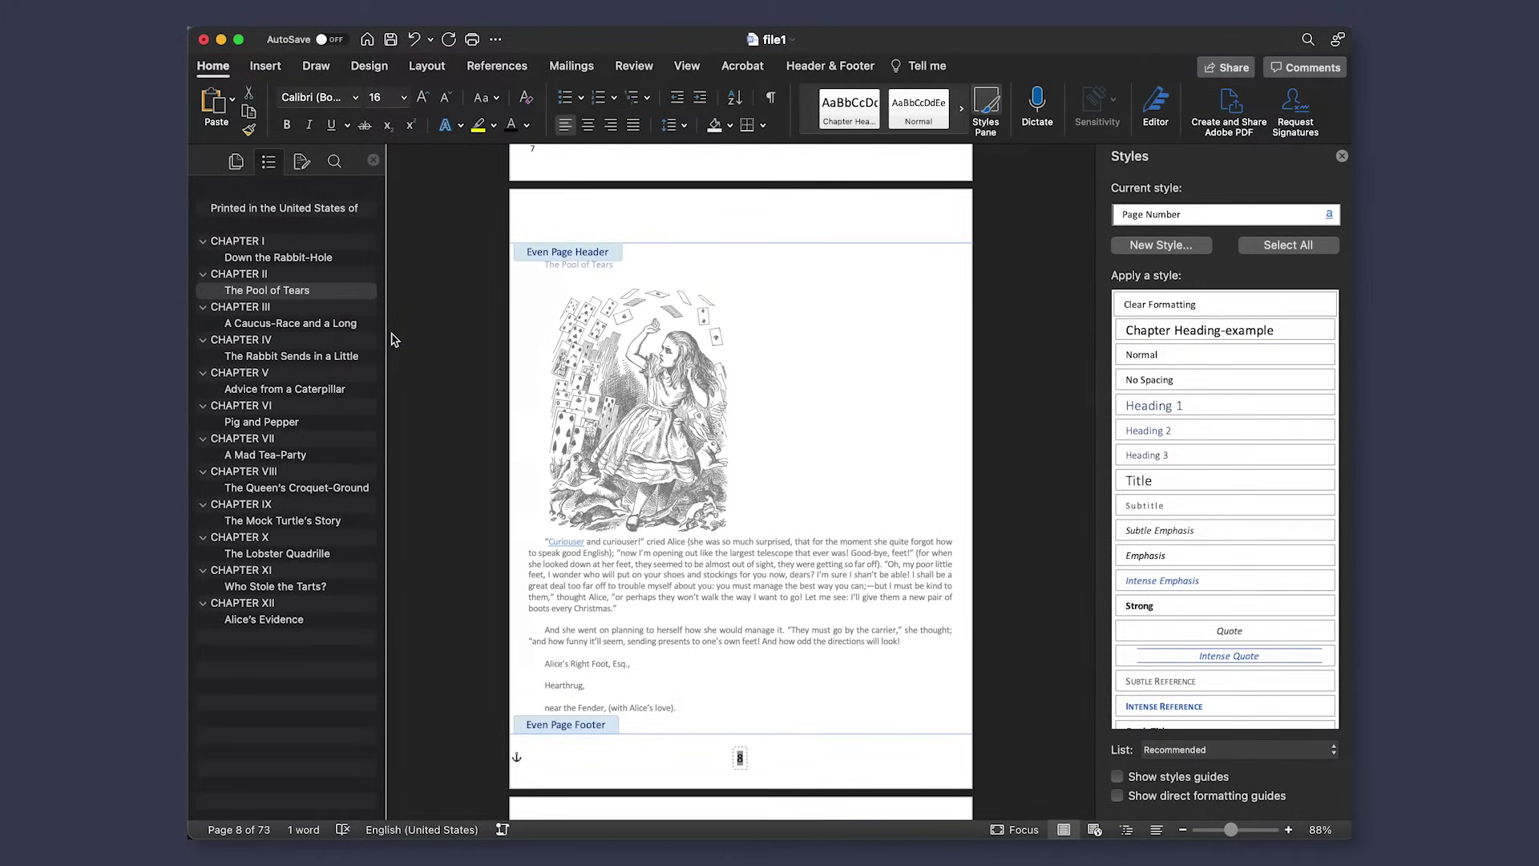
scroll(863, 450, up, 5)
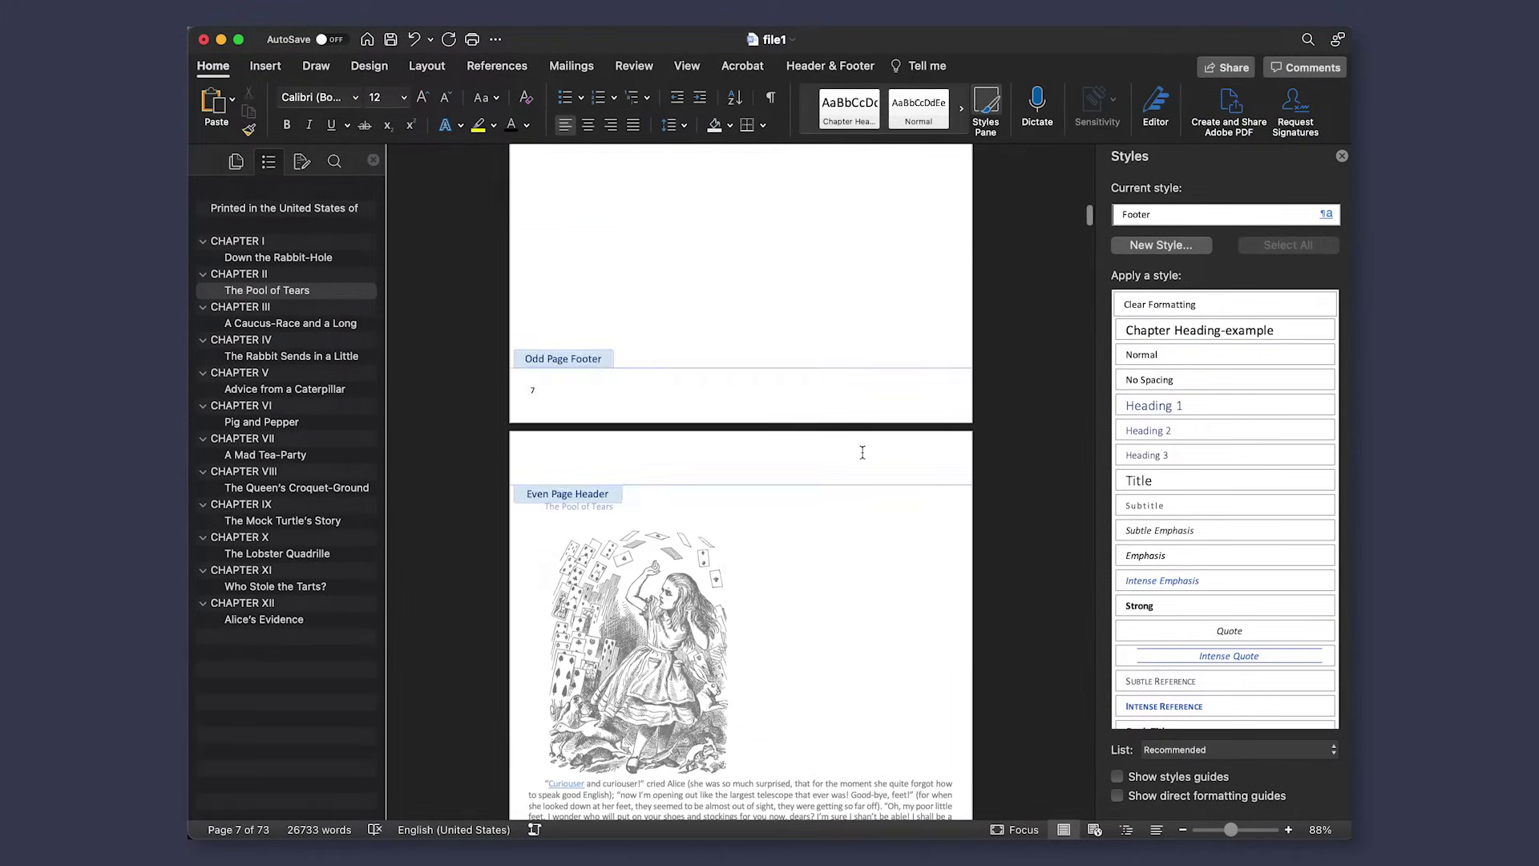
click(533, 422)
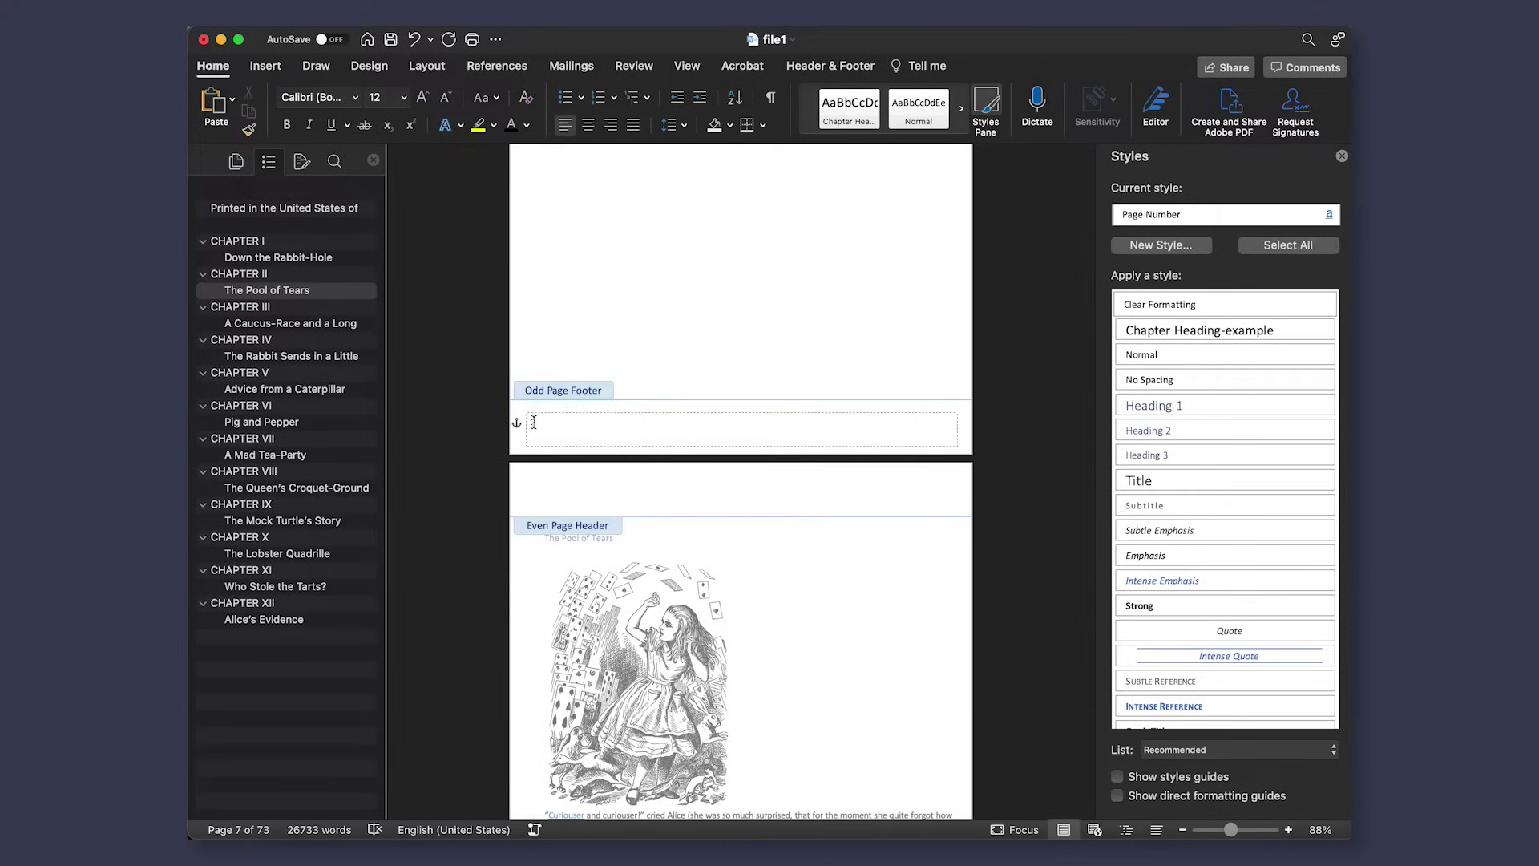
double_click(738, 421)
click(404, 98)
click(396, 330)
double_click(875, 655)
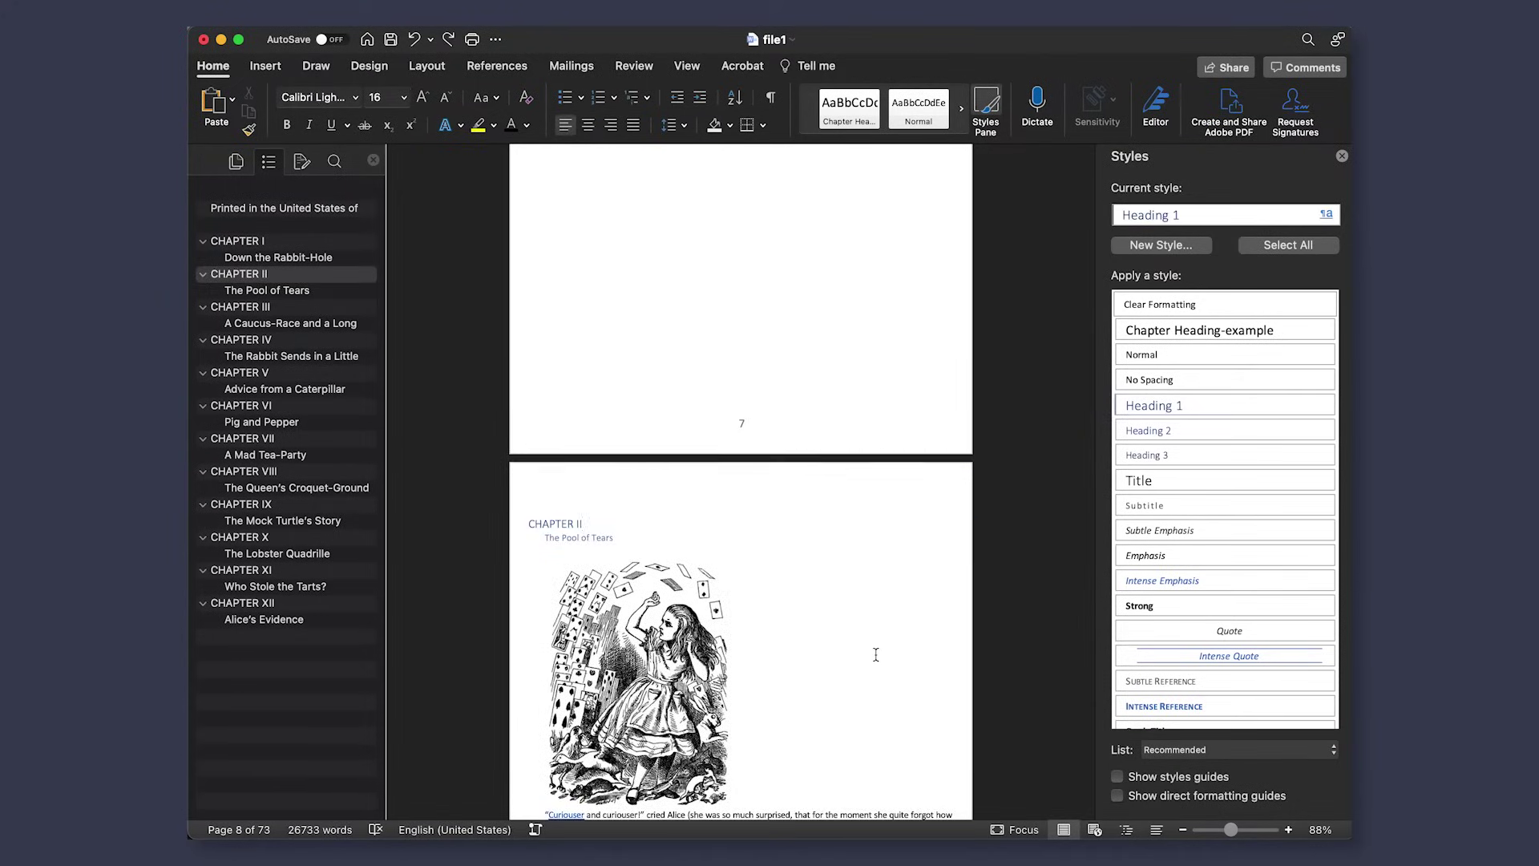
scroll(875, 655, up, 5)
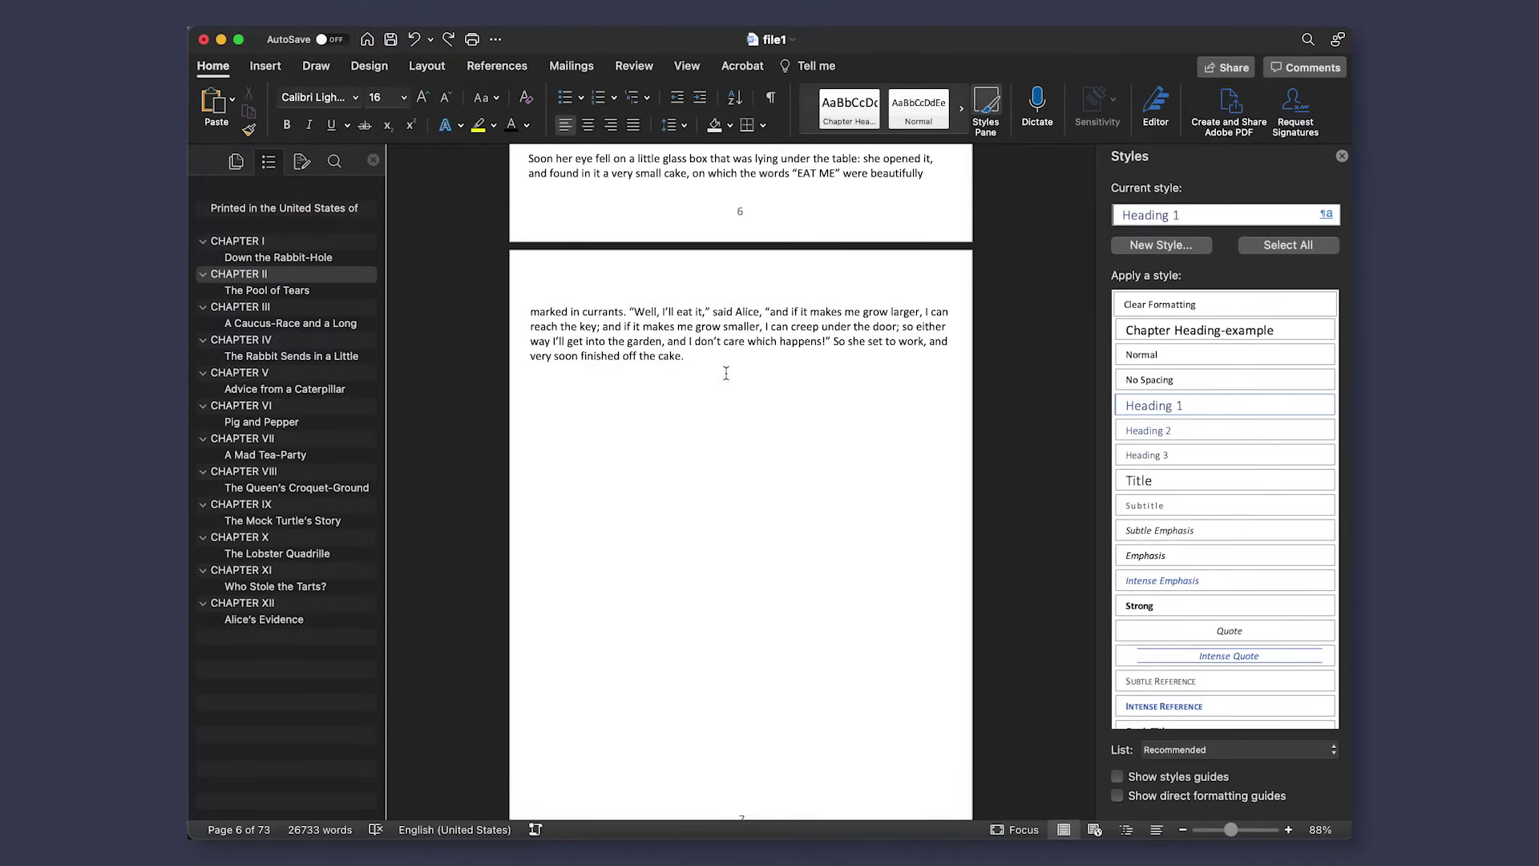
Step: Paste the book title into page 7's header, enable Different Odd & Even Pages, and type AUTHOR NAME as the even header
double_click(698, 284)
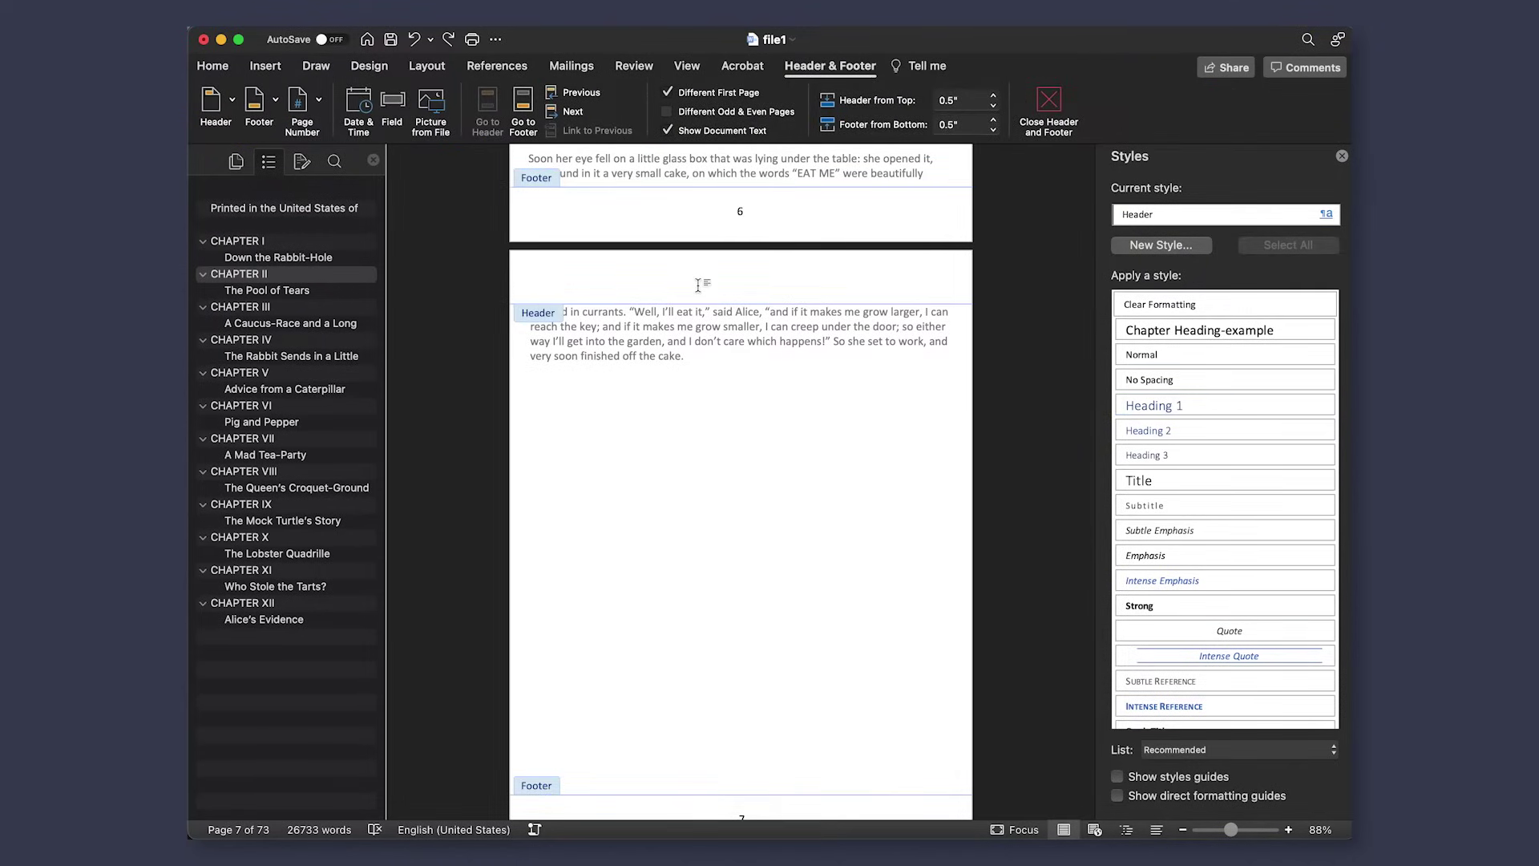
text(Alice's Adventures in Wonderland)
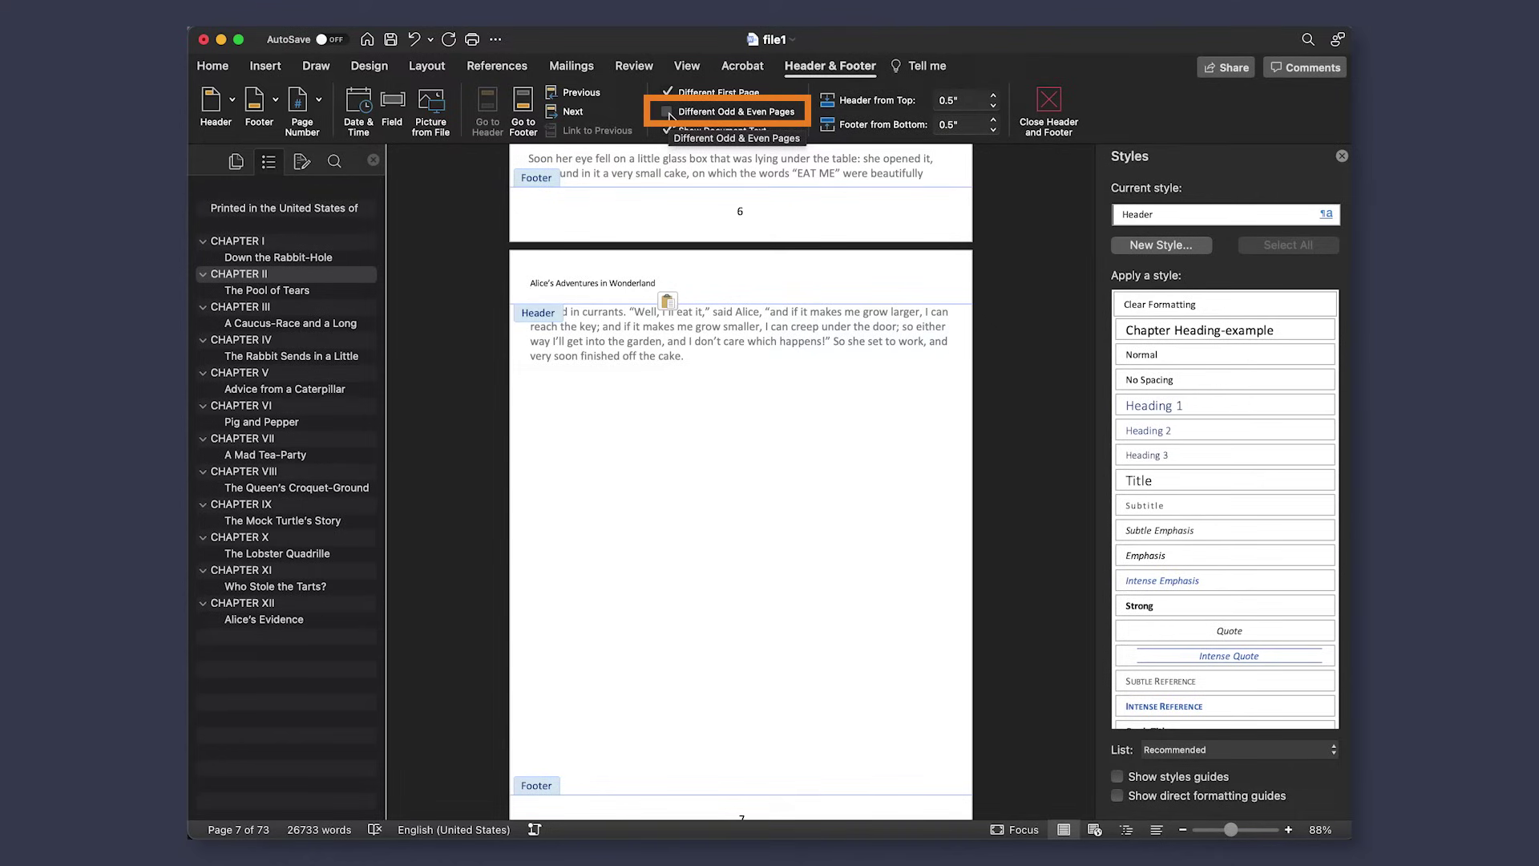
click(669, 112)
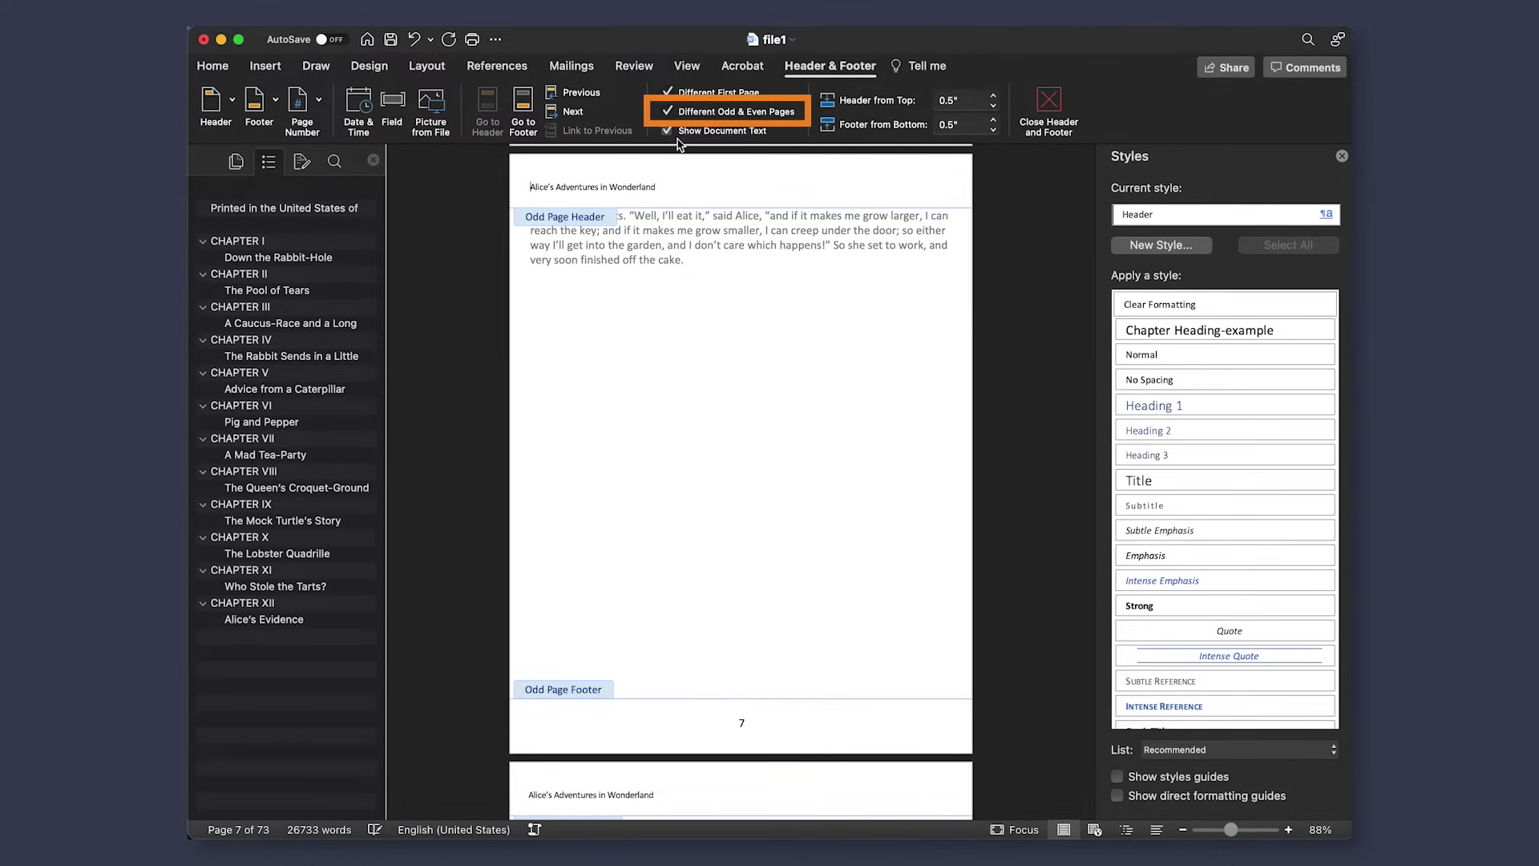
scroll(766, 491, down, 10)
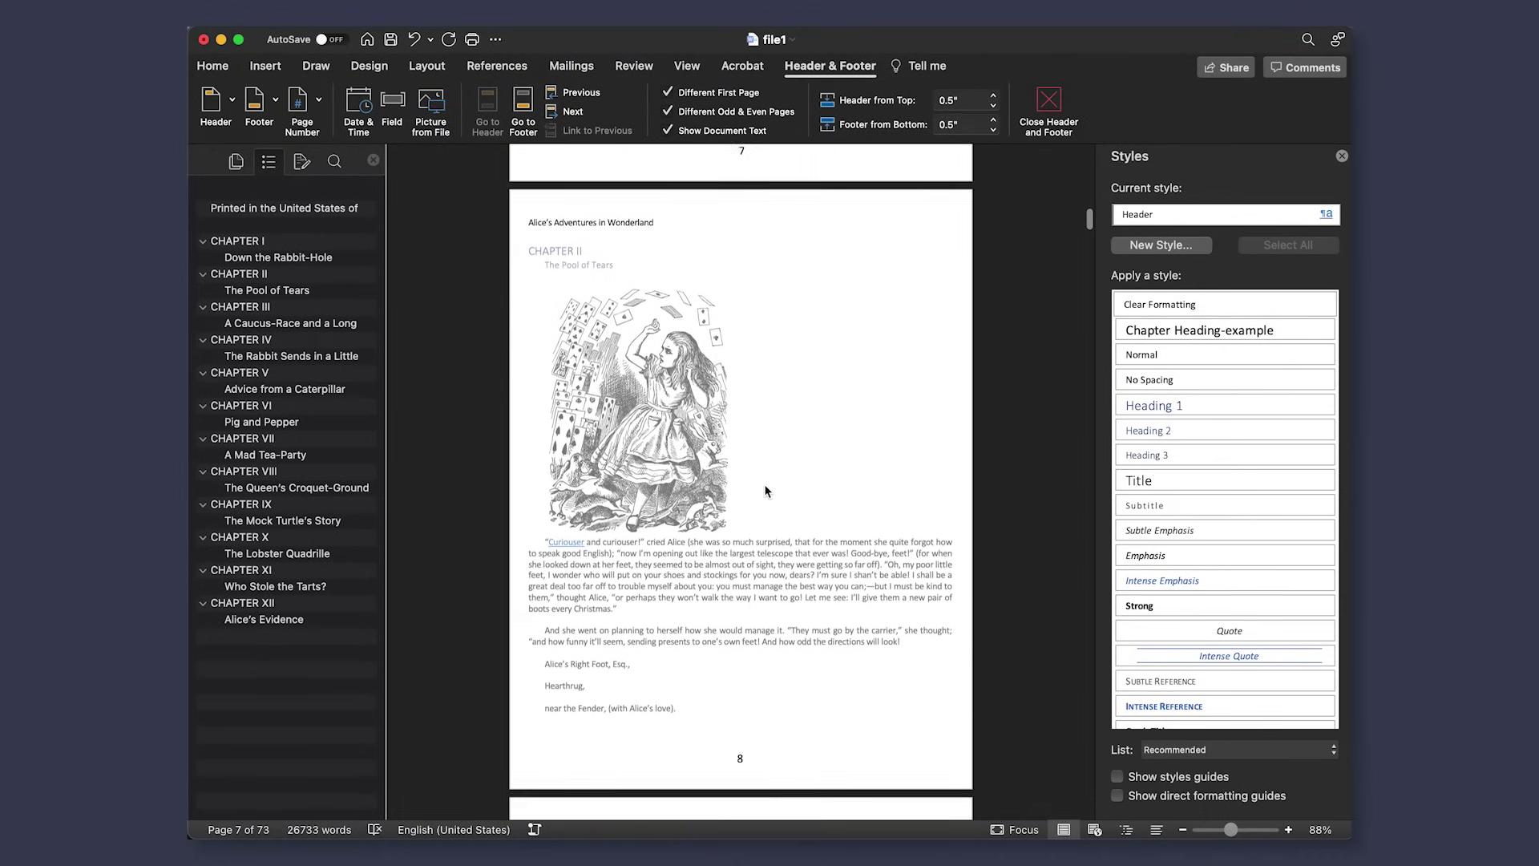
triple_click(586, 213)
click(586, 214)
triple_click(586, 213)
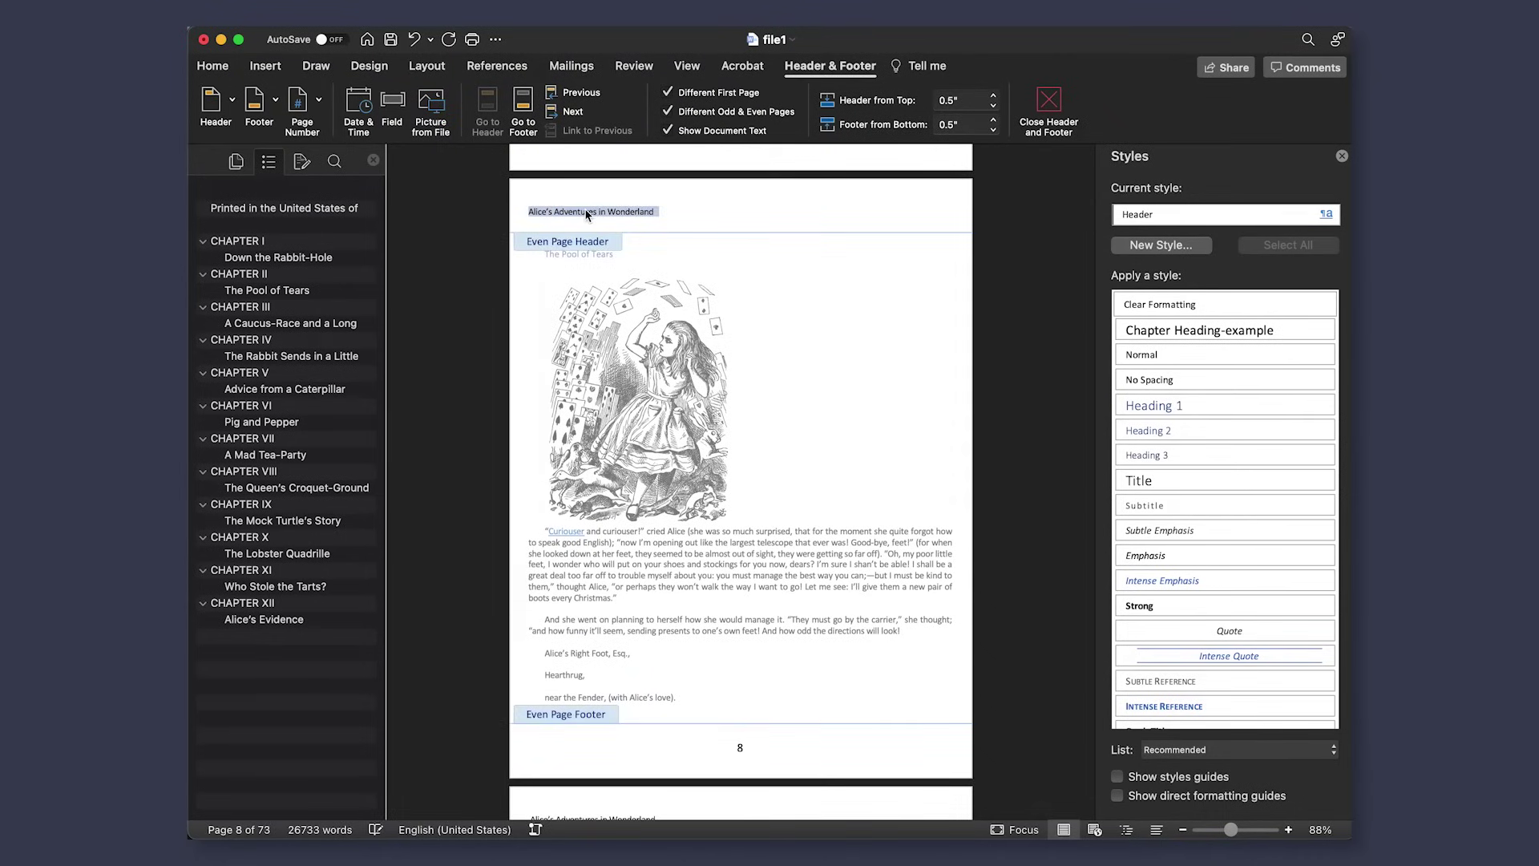
text(AUTHOR NAME)
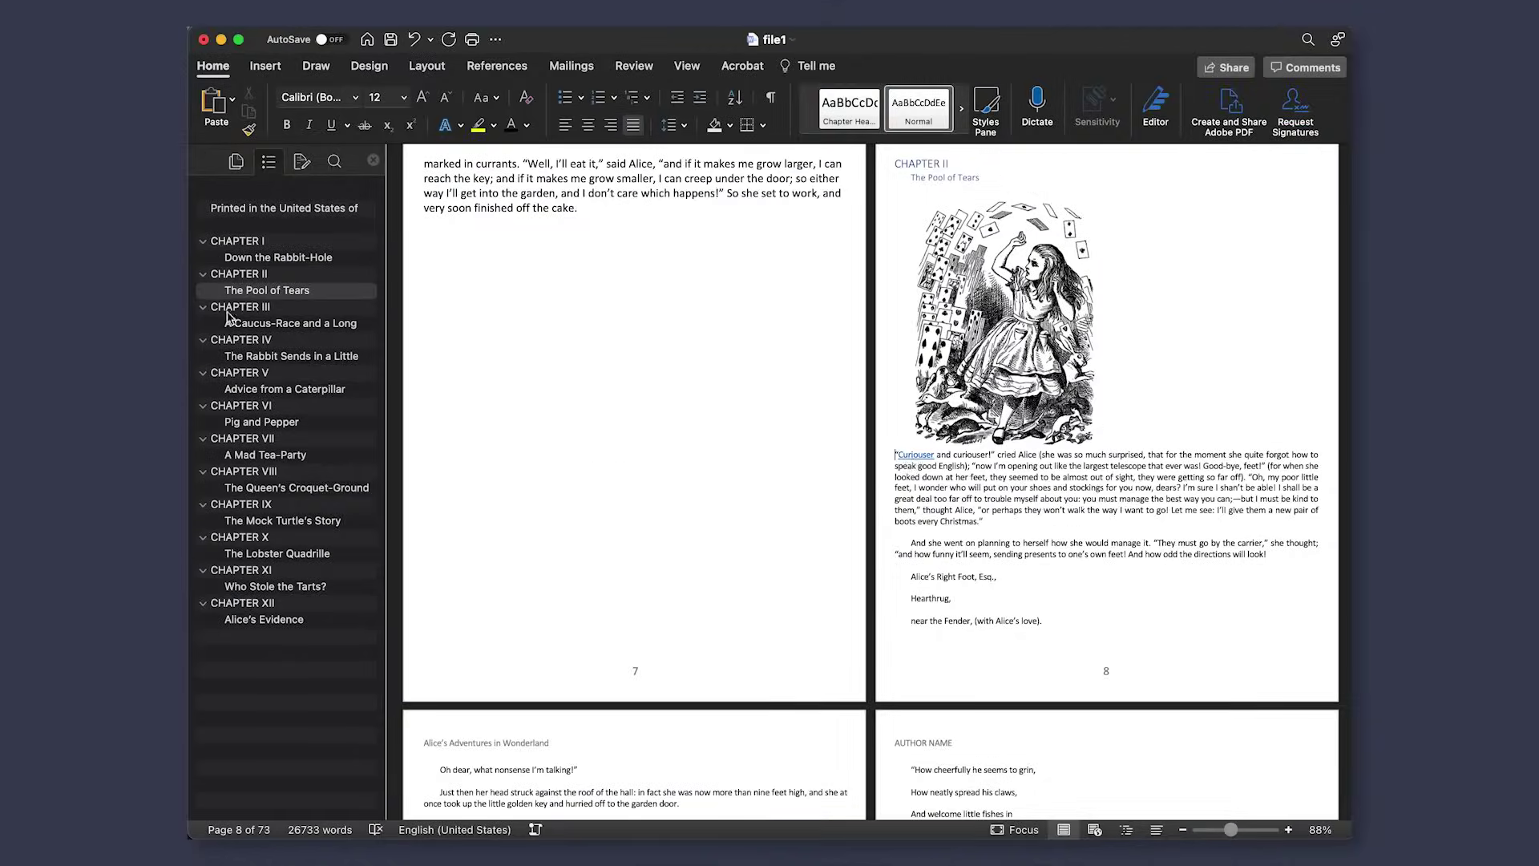
Step: Remove the first-line indent from the opening paragraphs of Chapters III through VI
click(922, 457)
click(912, 353)
key(BackSpace)
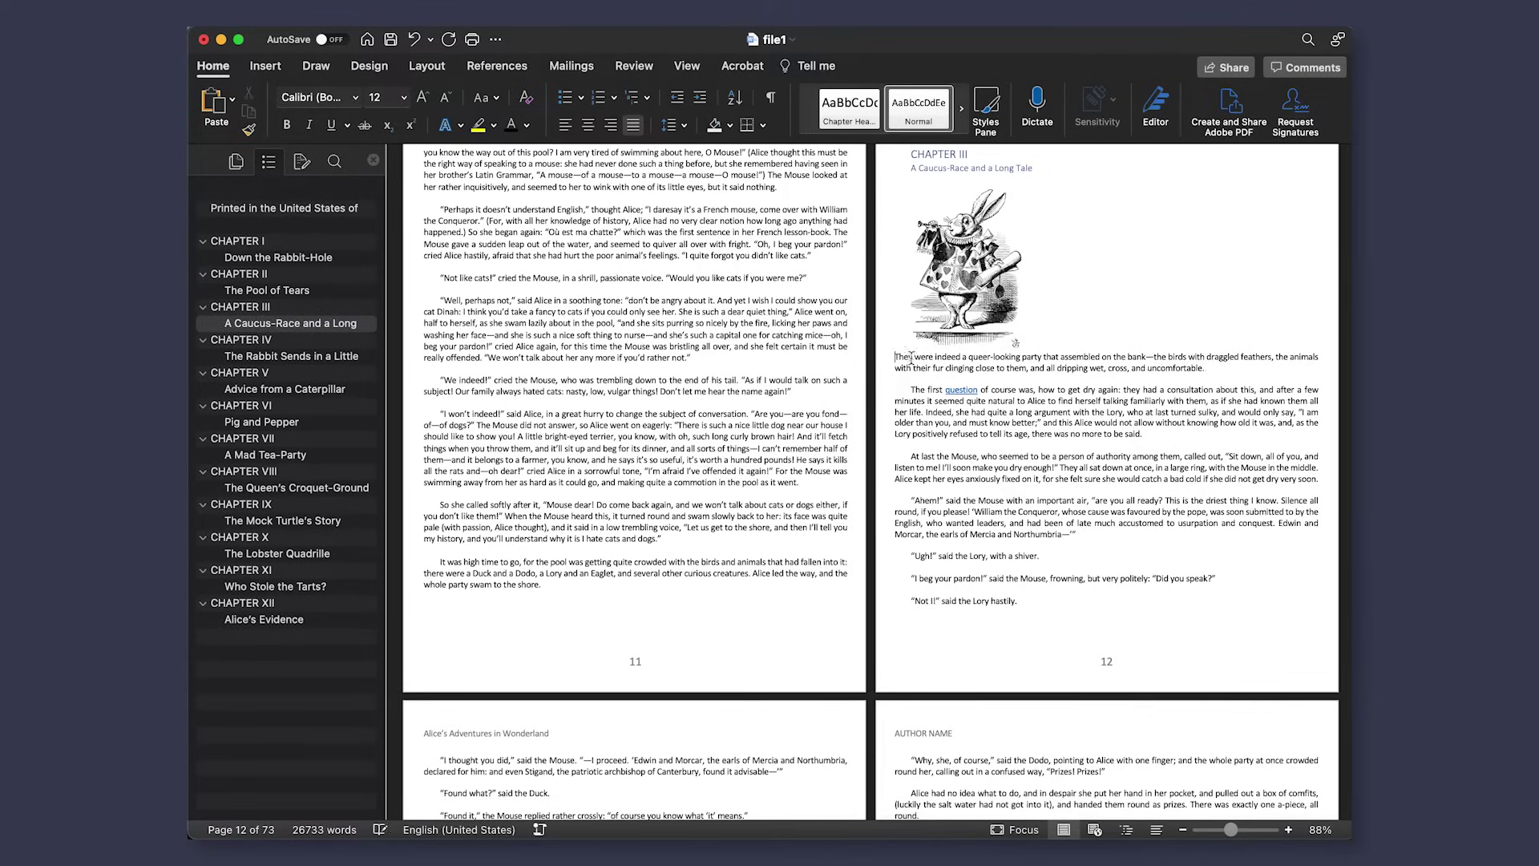
click(252, 346)
click(891, 494)
key(BackSpace)
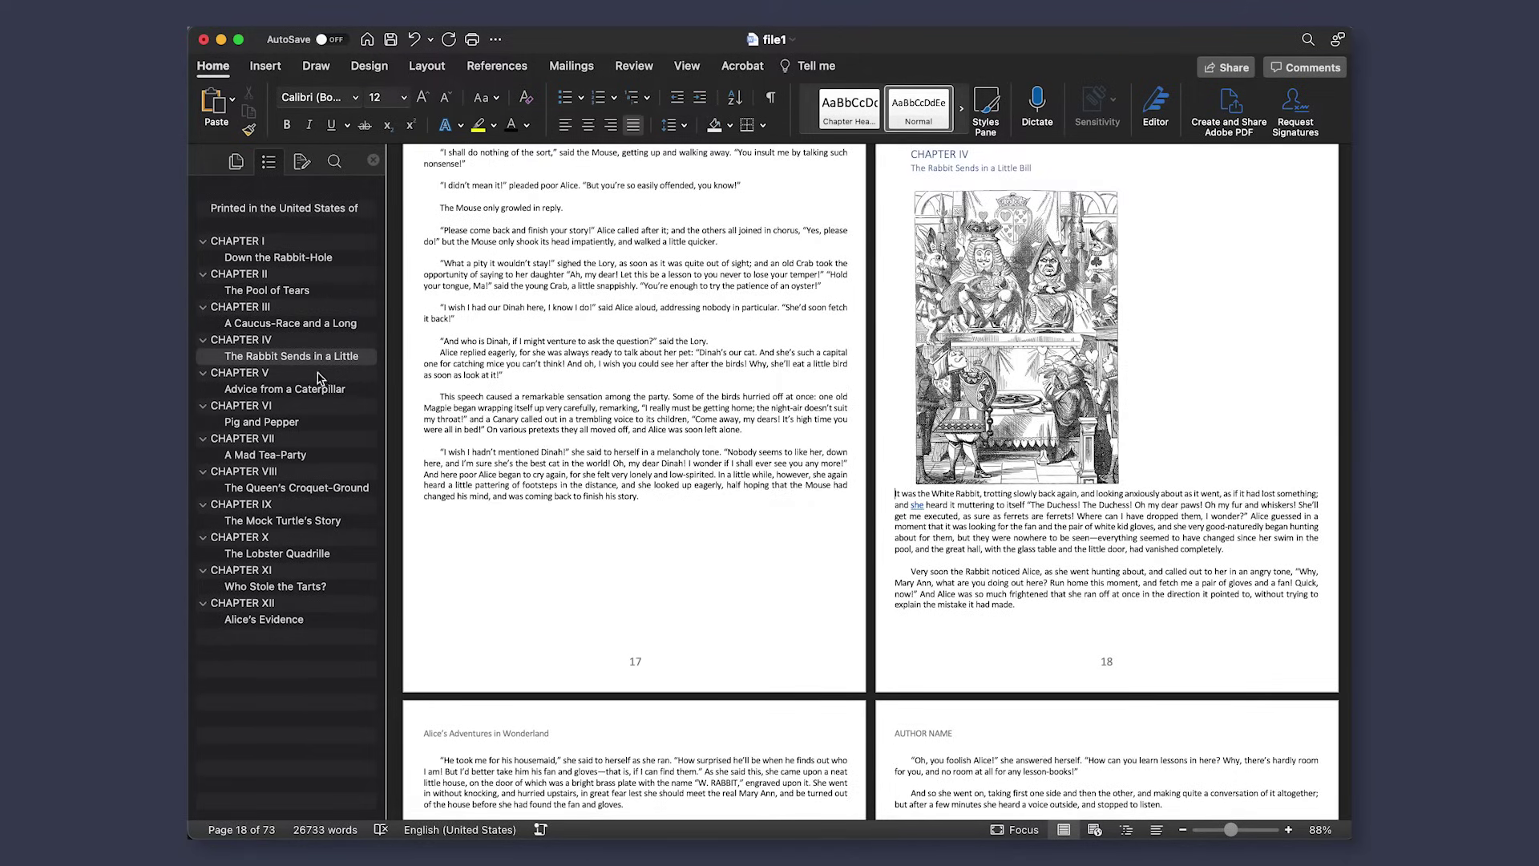
click(318, 373)
click(312, 405)
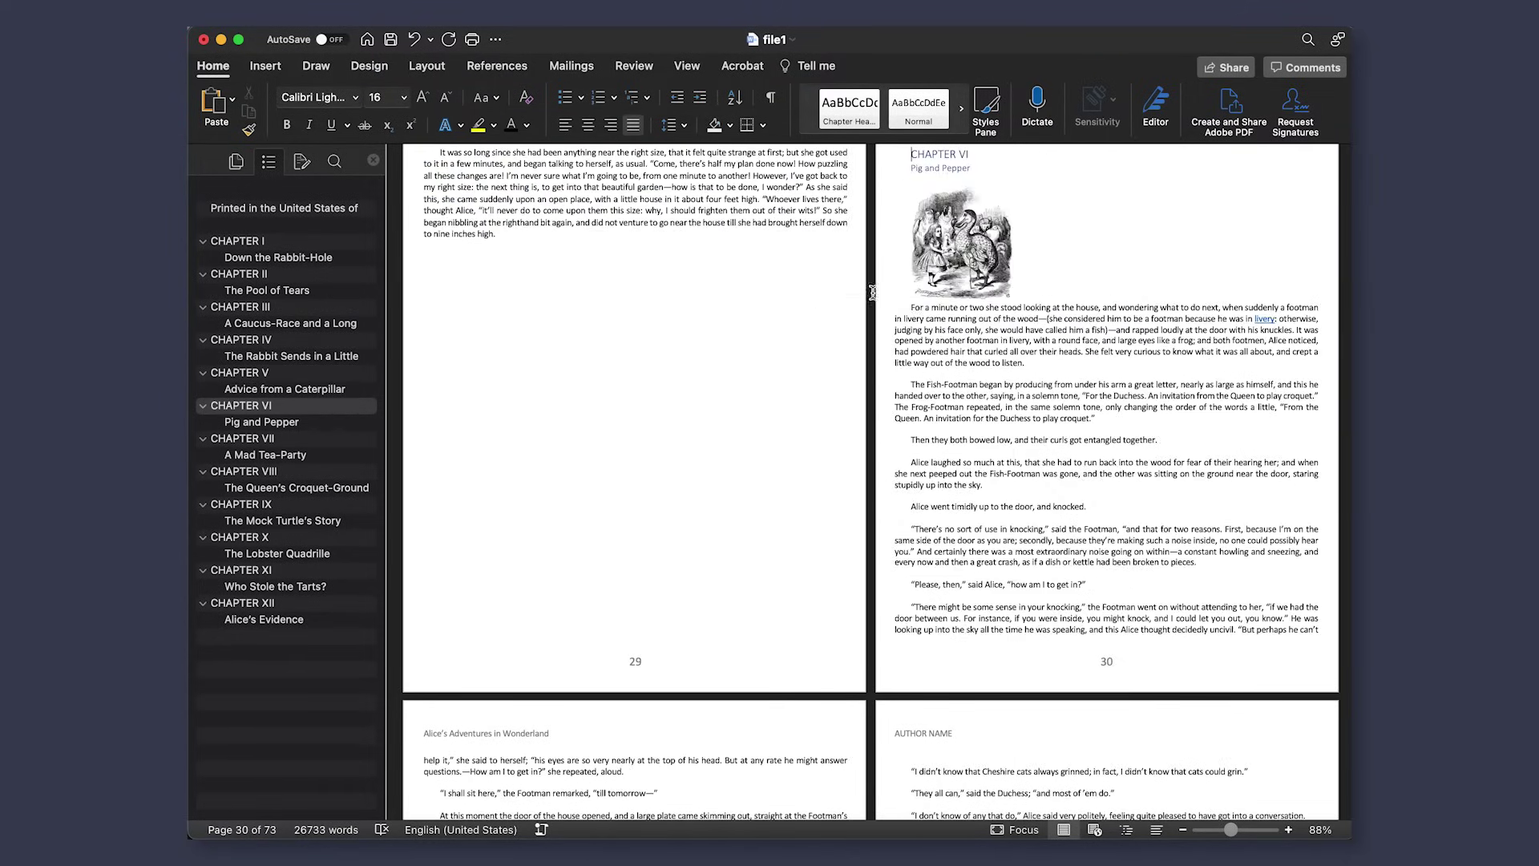
key(Down)
key(Down)
key(BackSpace)
Step: Remove the first-line indent from the opening paragraphs of Chapters VII, VIII and IX
click(279, 442)
key(Down)
key(Down)
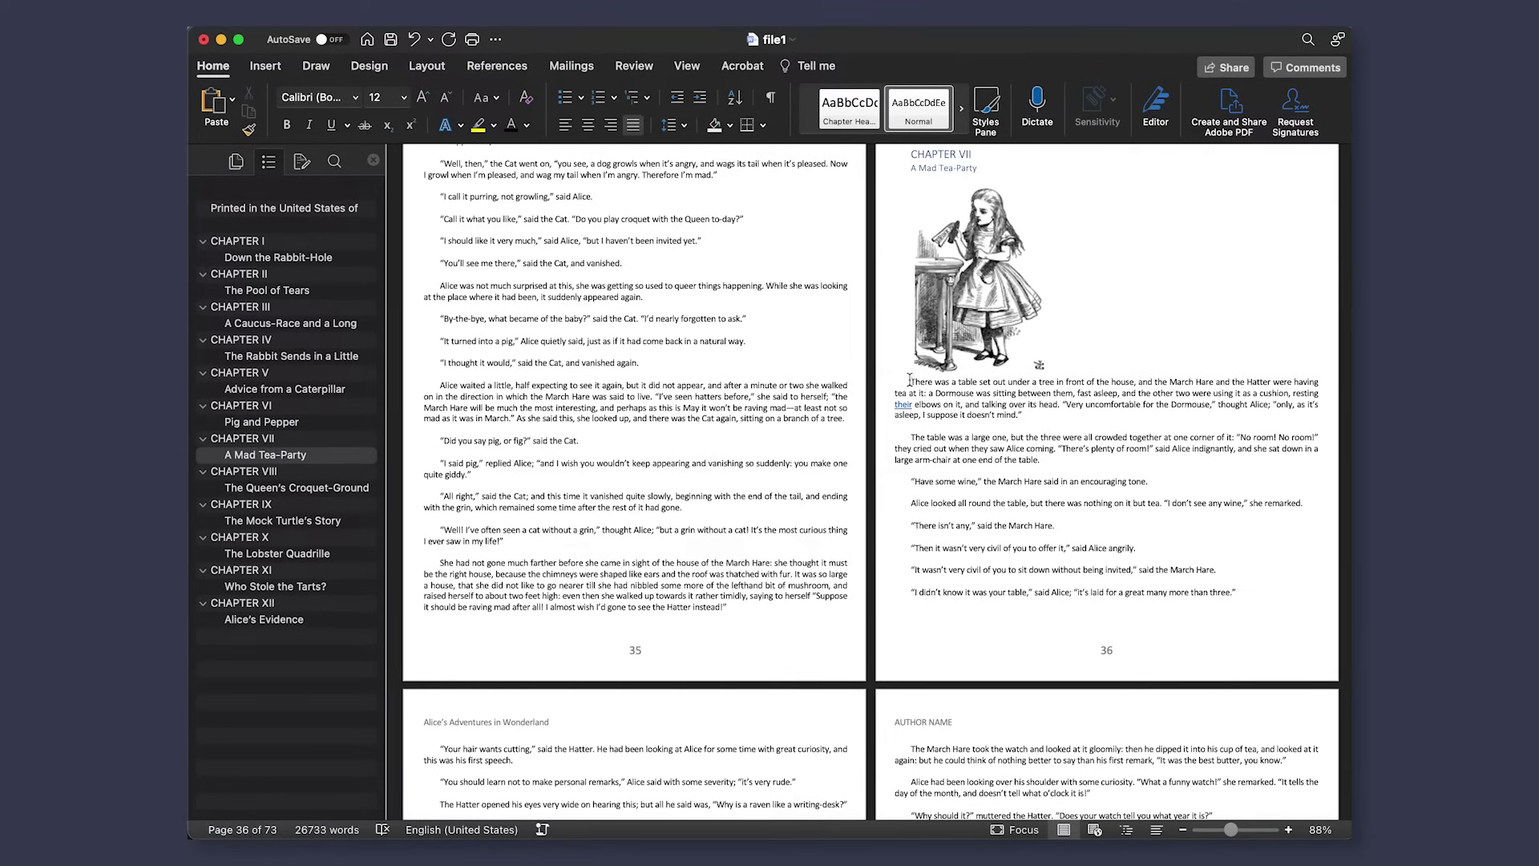
key(BackSpace)
click(289, 474)
key(Down)
key(Down)
key(BackSpace)
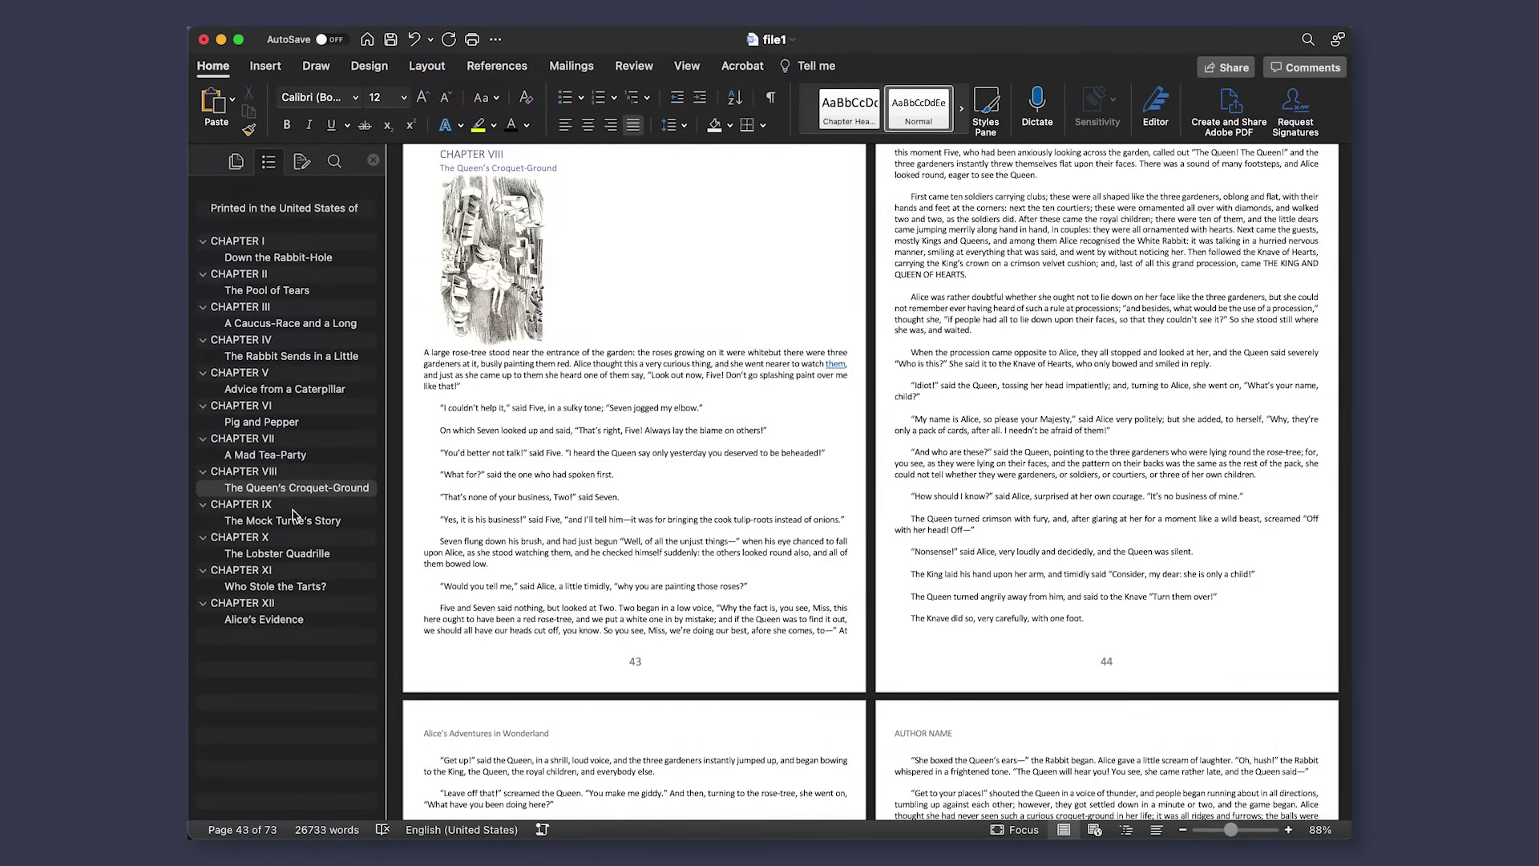
click(289, 505)
key(Down)
key(Down)
key(BackSpace)
Step: Remove the first-line indent from the opening paragraphs of Chapters X, XI and XII
click(291, 538)
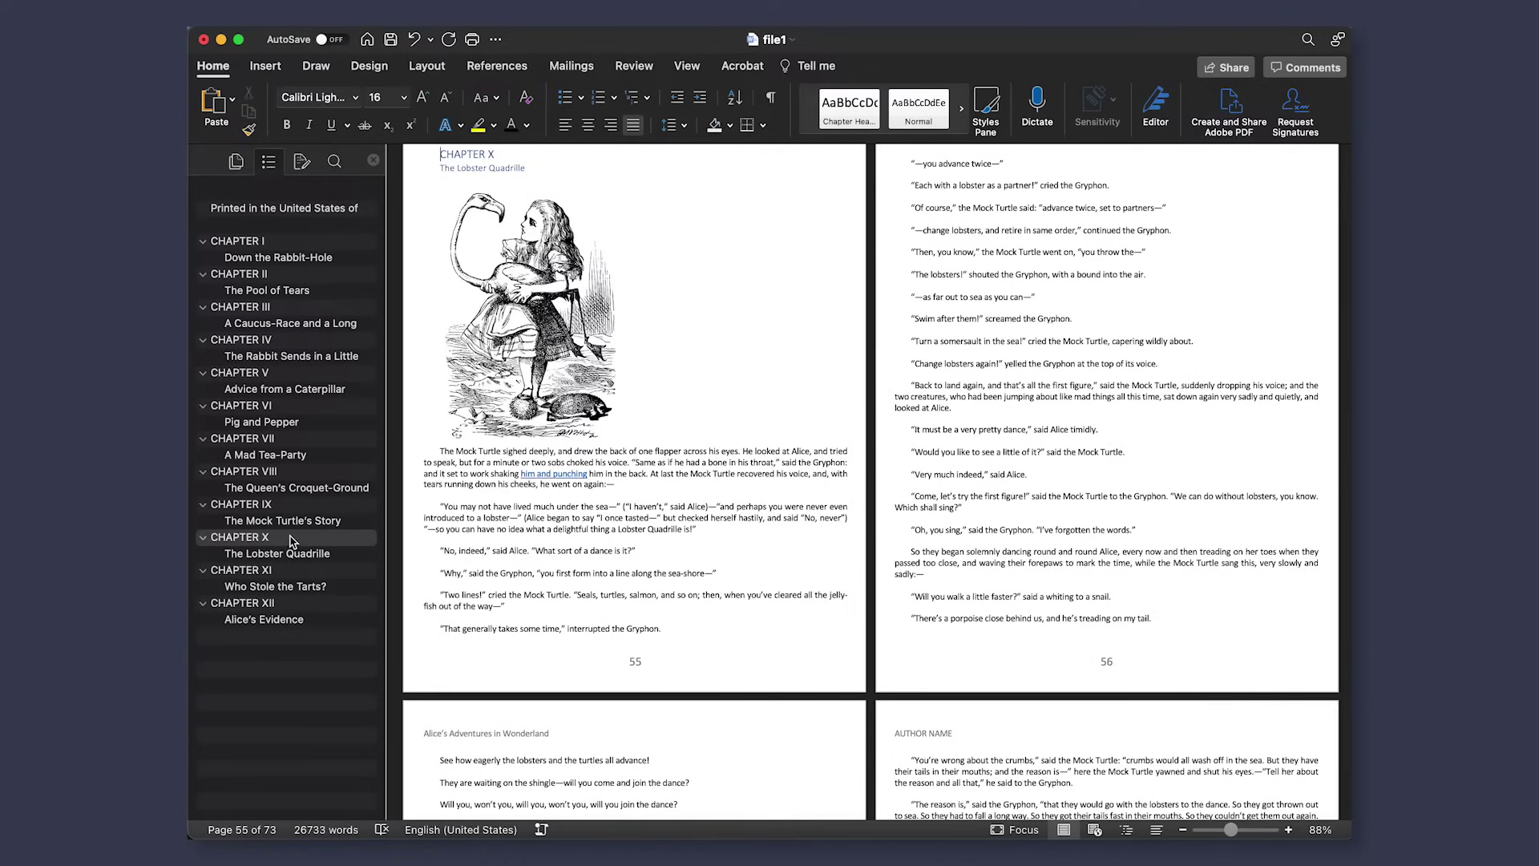
key(BackSpace)
click(256, 586)
key(Down)
key(Down)
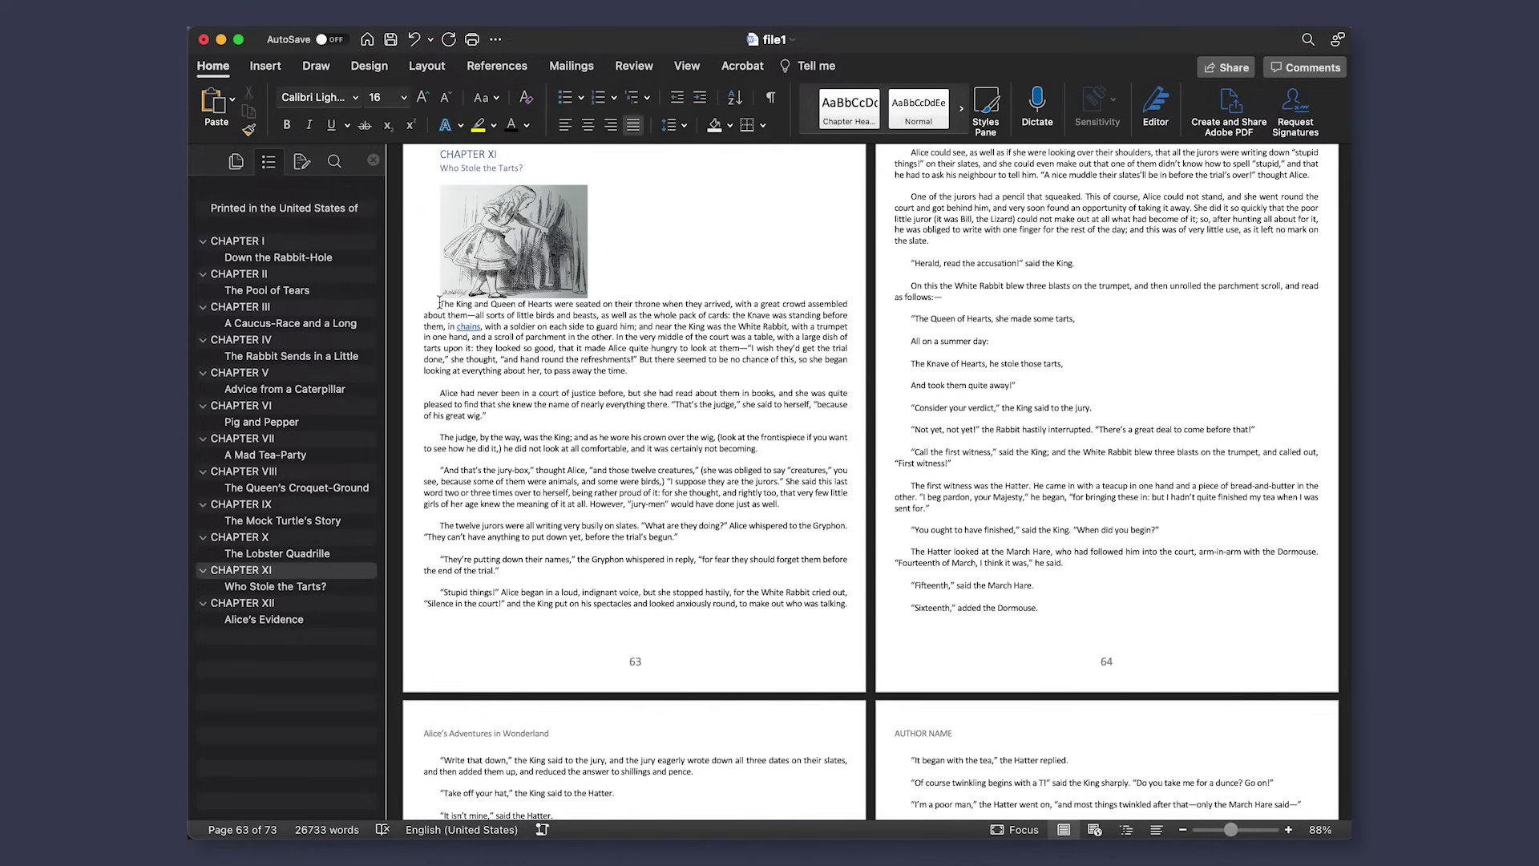
key(BackSpace)
click(252, 603)
key(Down)
key(Down)
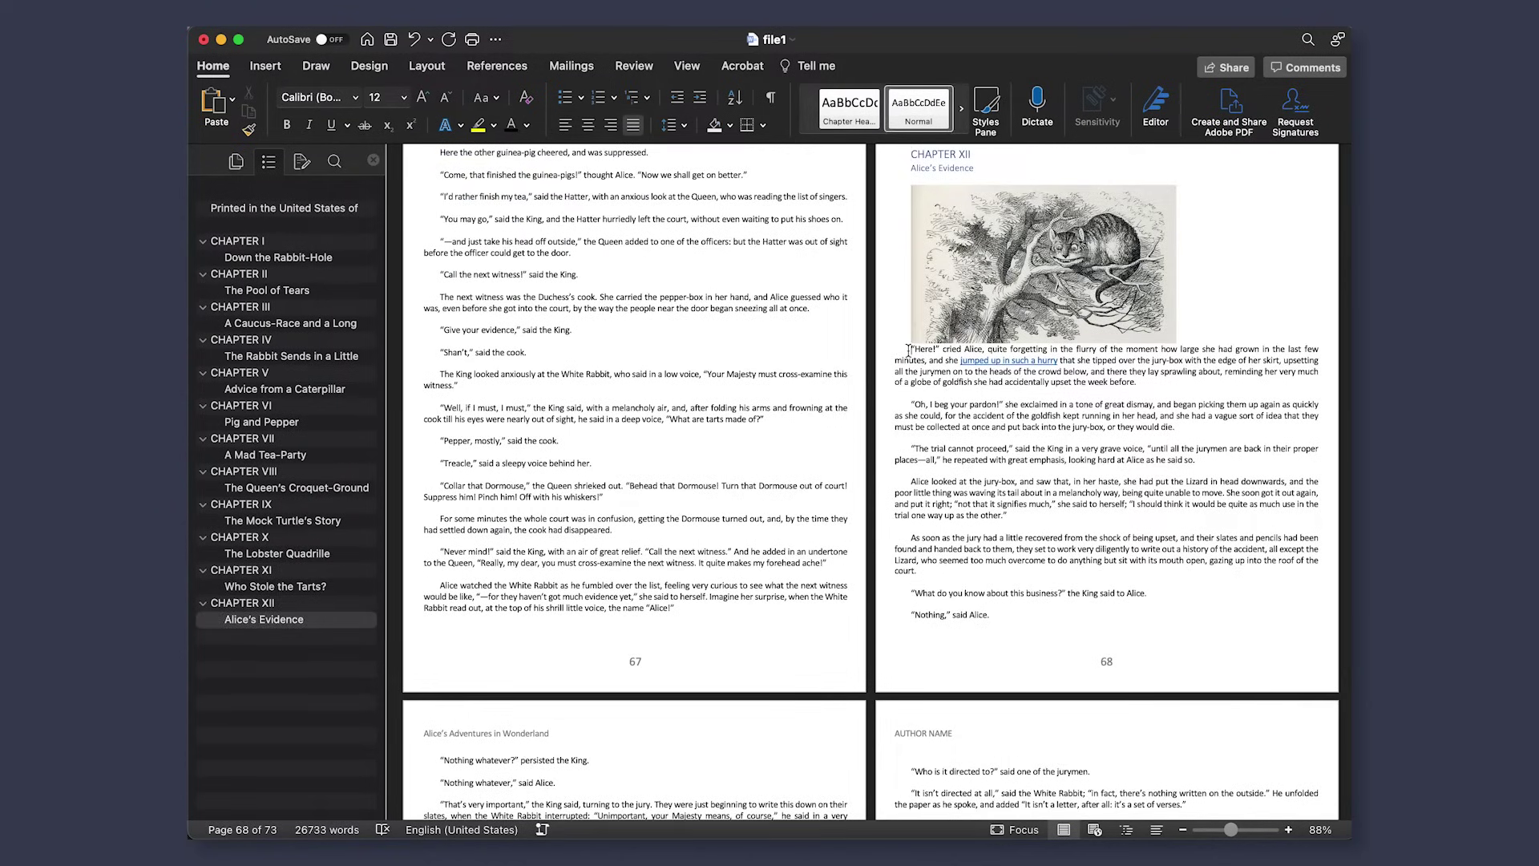
key(BackSpace)
Step: Turn off widow/orphan control and turn on keep with next and keep lines together for CHAPTER I
click(240, 240)
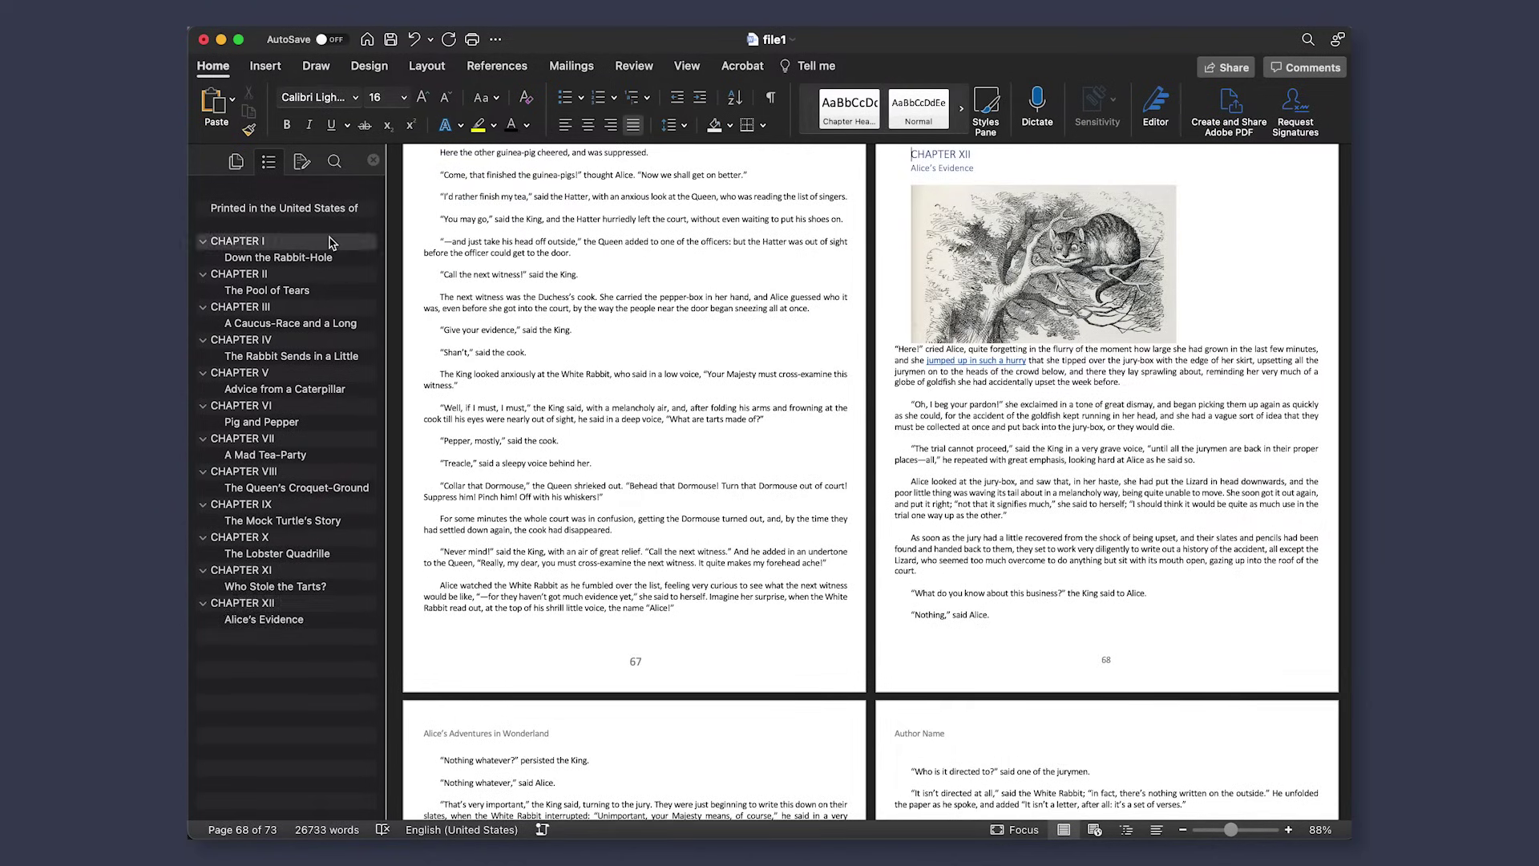
scroll(834, 453, down, 10)
scroll(834, 453, down, 5)
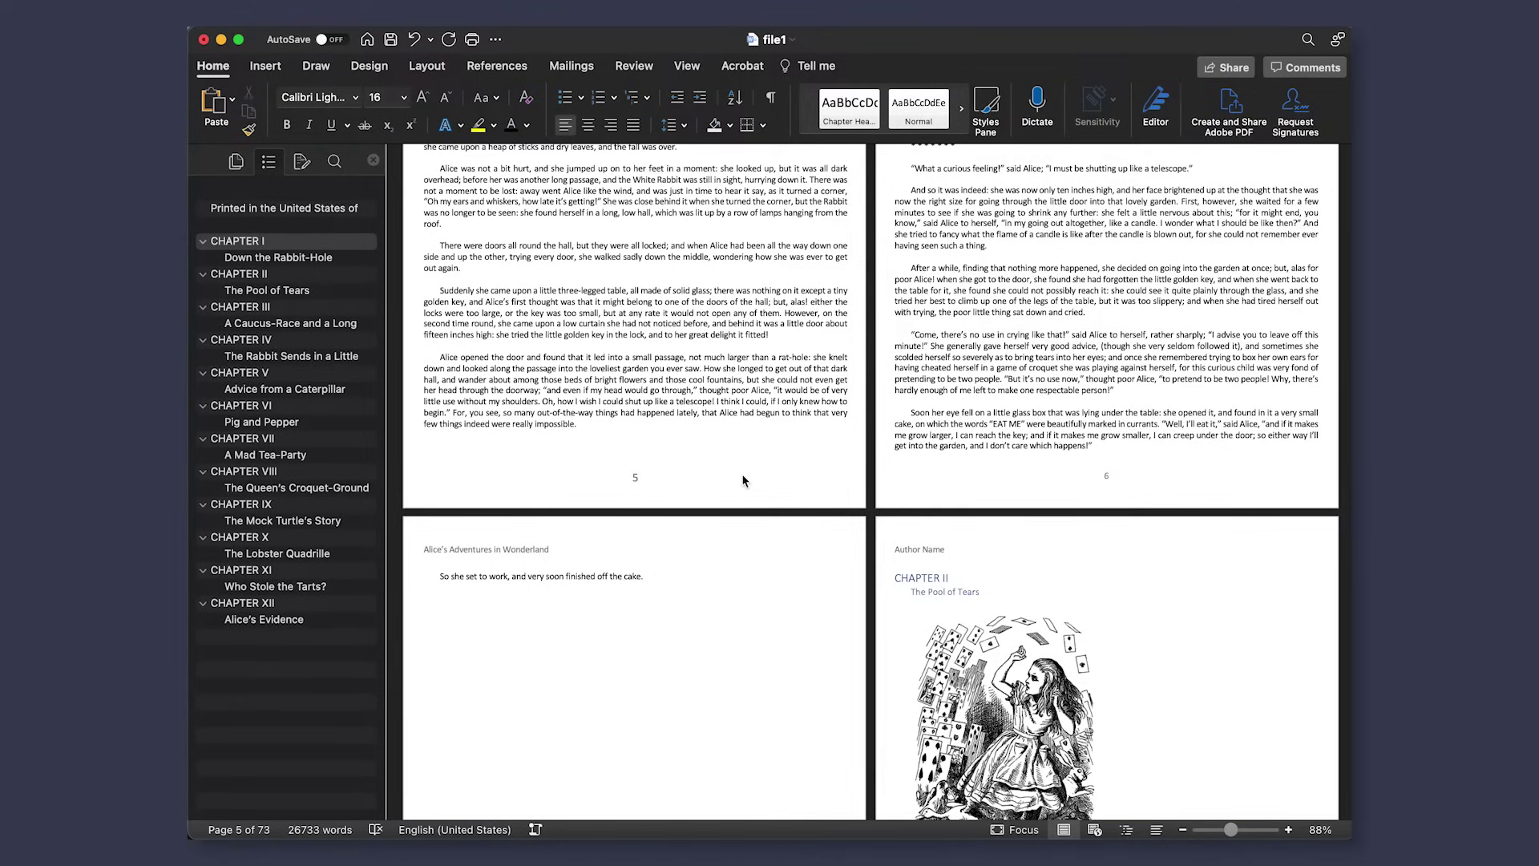
click(266, 66)
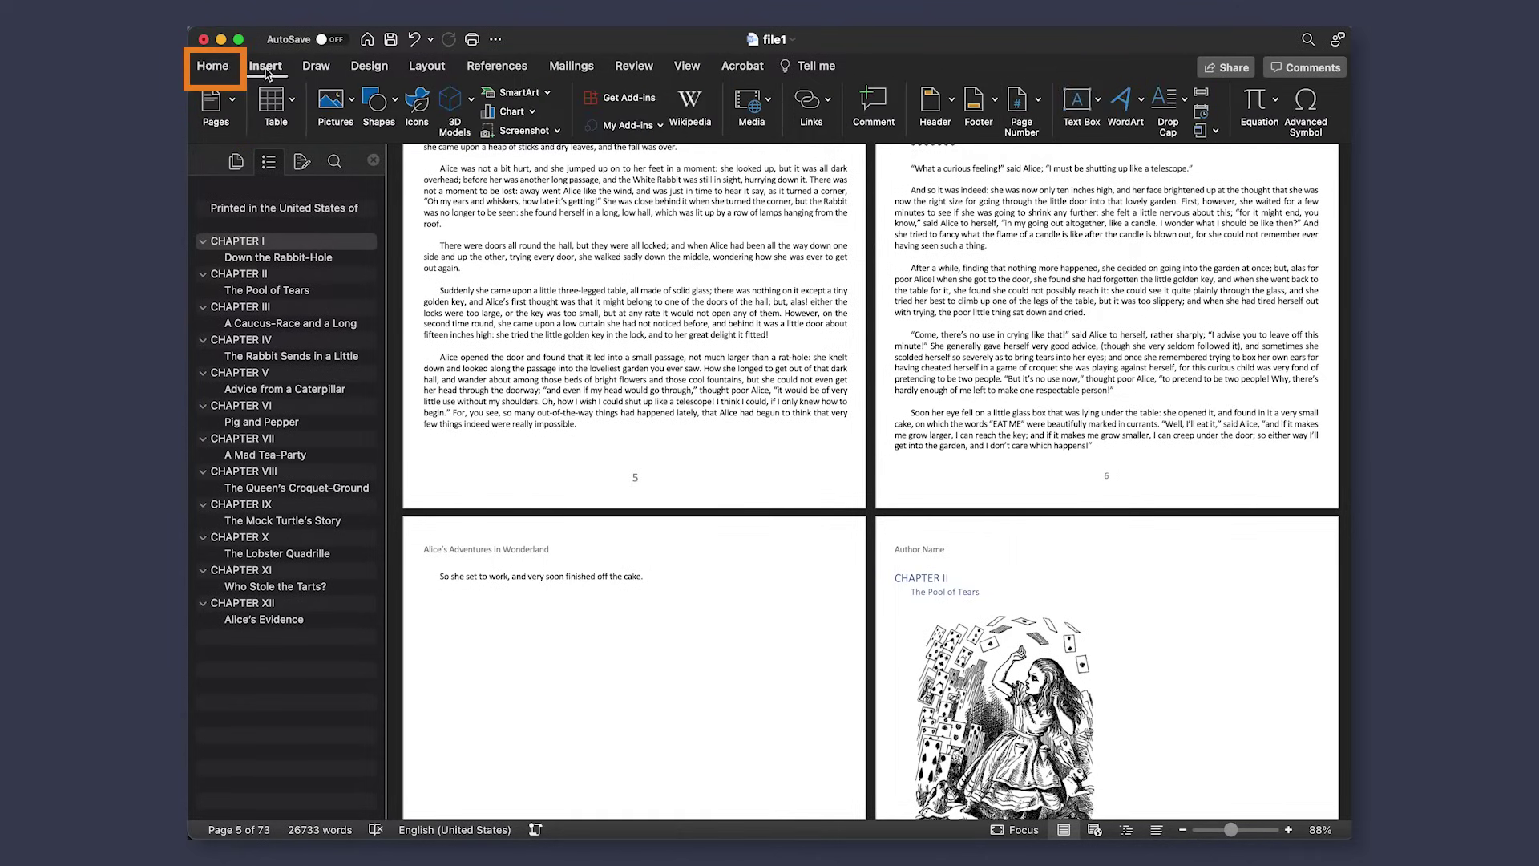
click(214, 66)
click(675, 125)
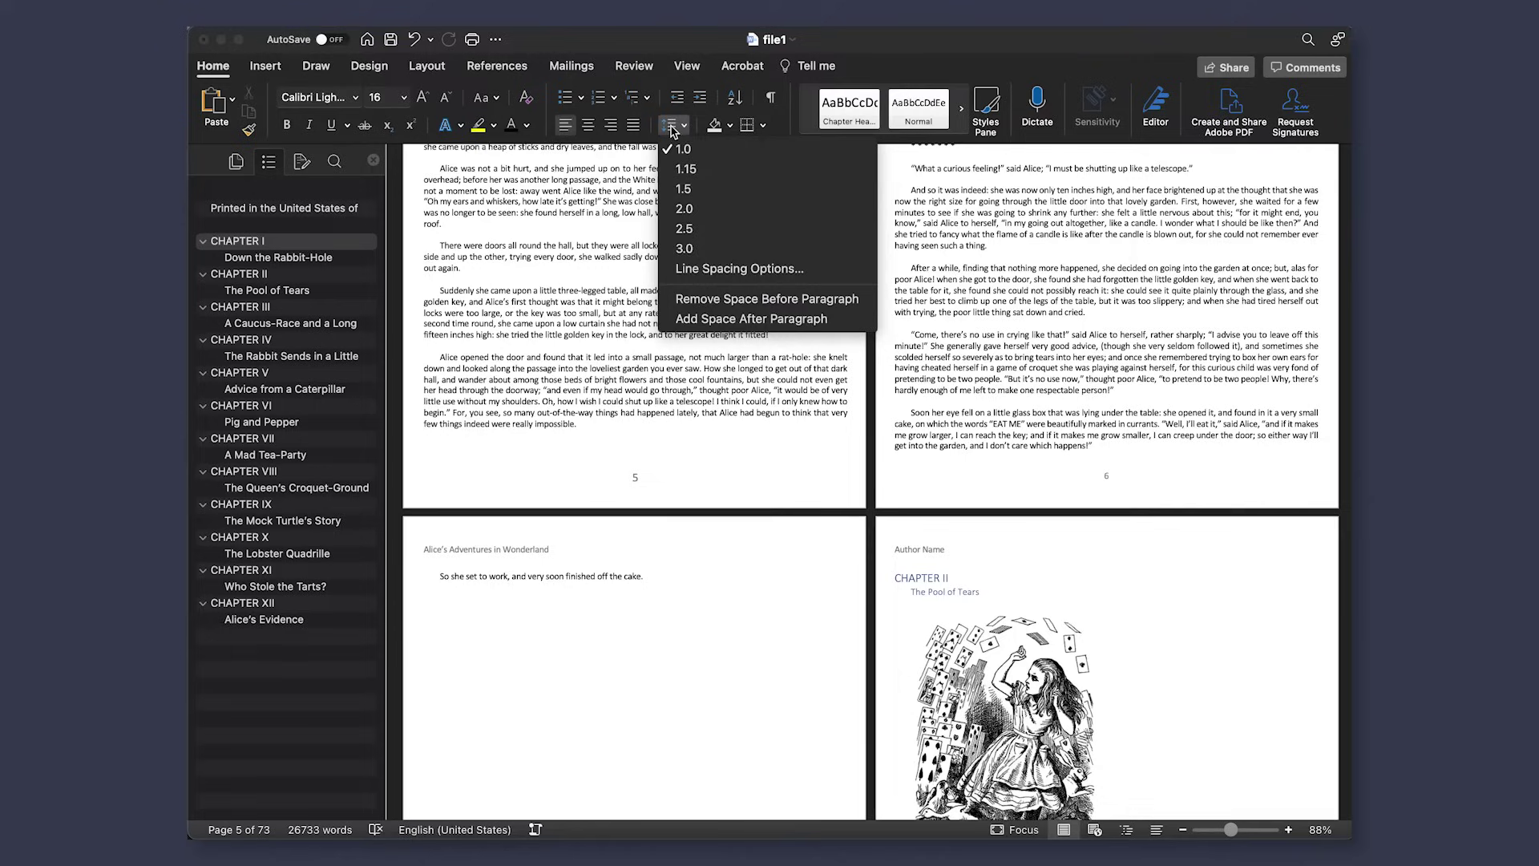
click(716, 270)
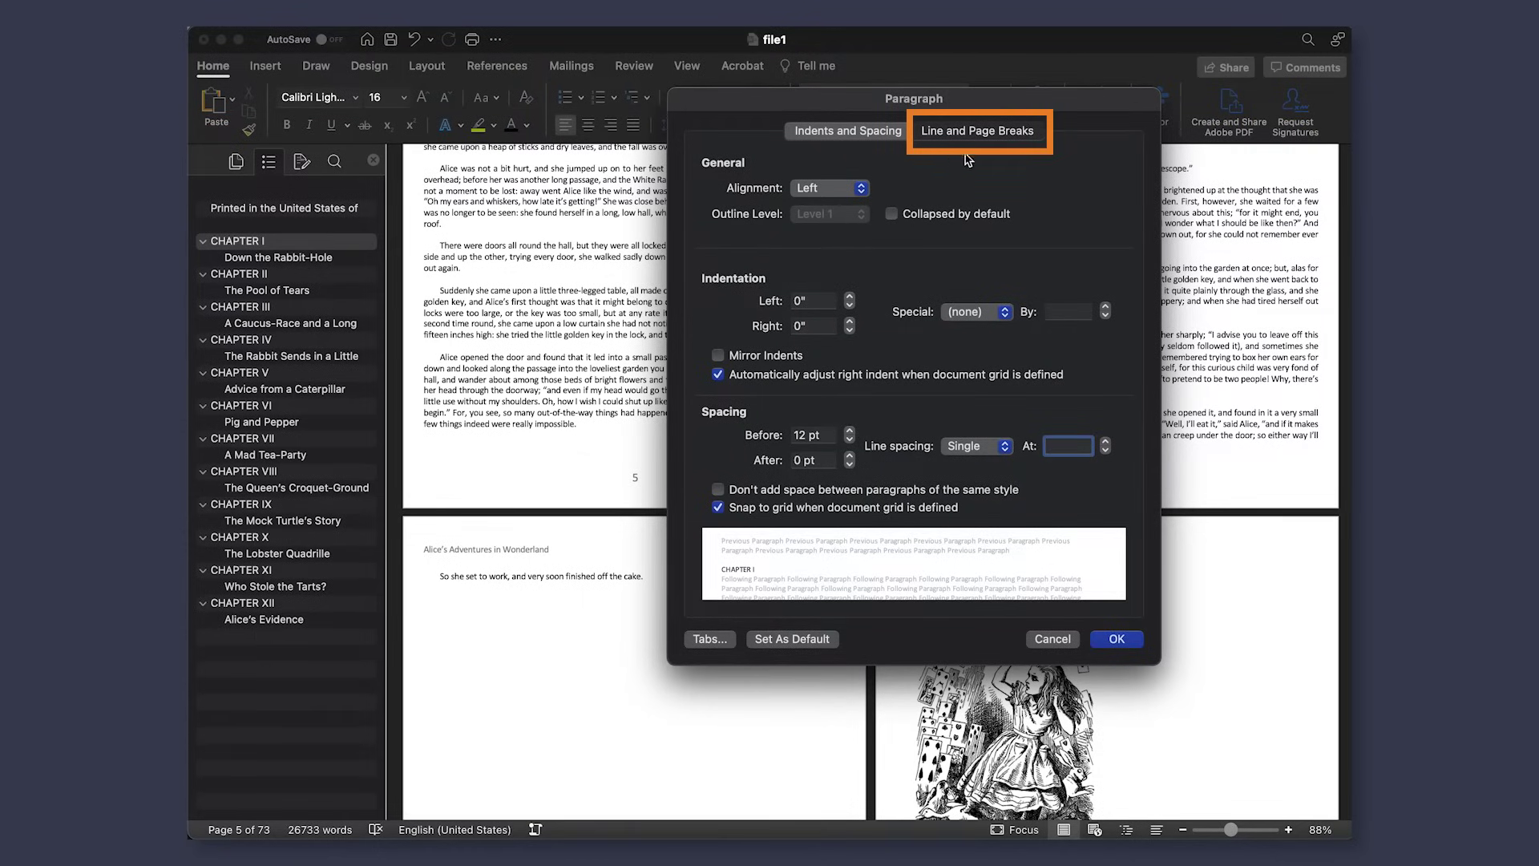
click(993, 129)
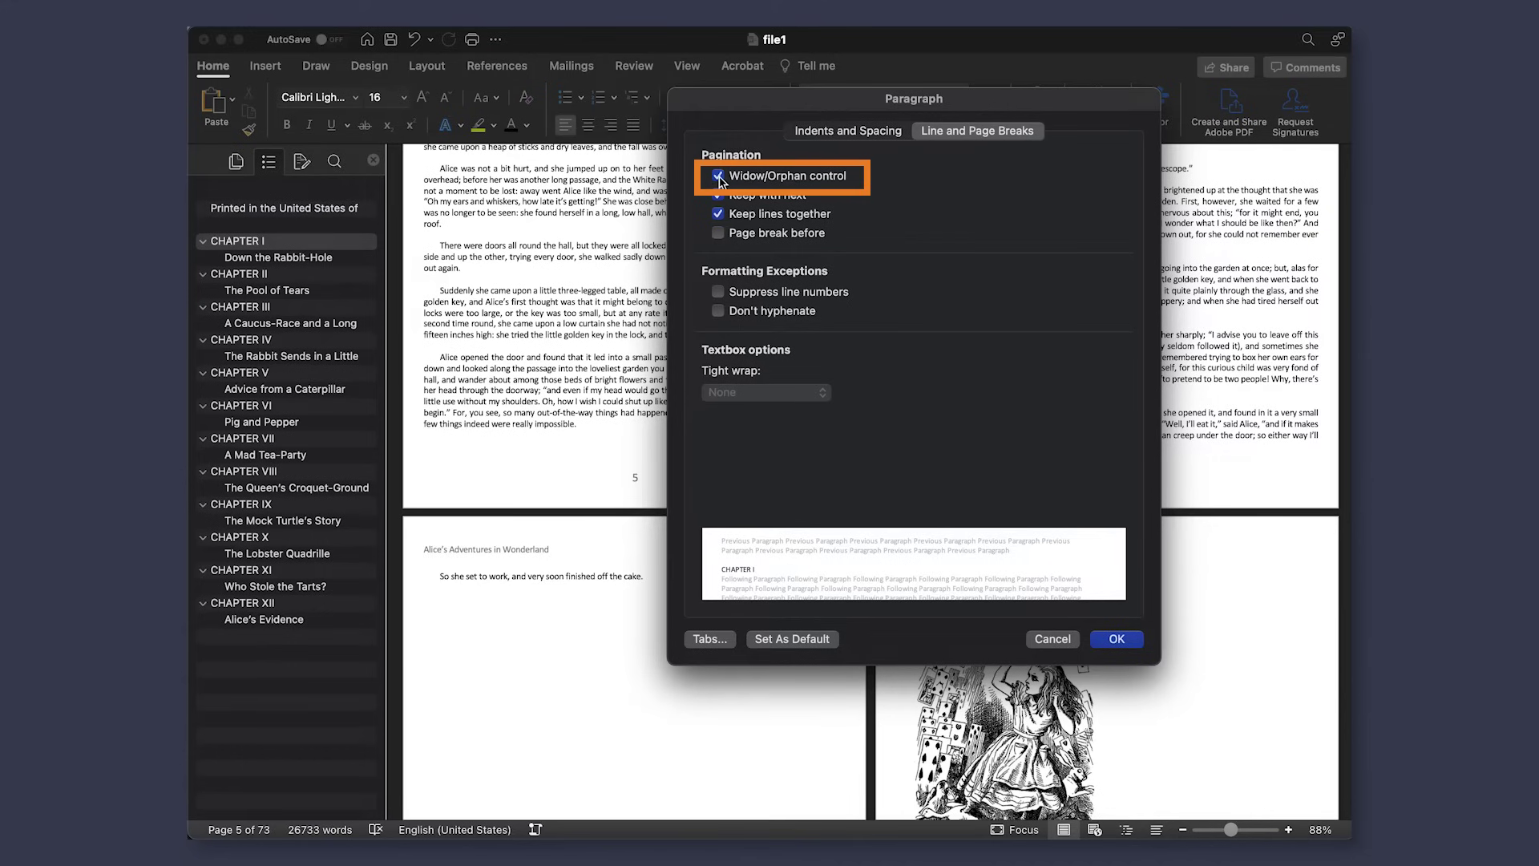
click(1118, 639)
scroll(805, 491, up, 10)
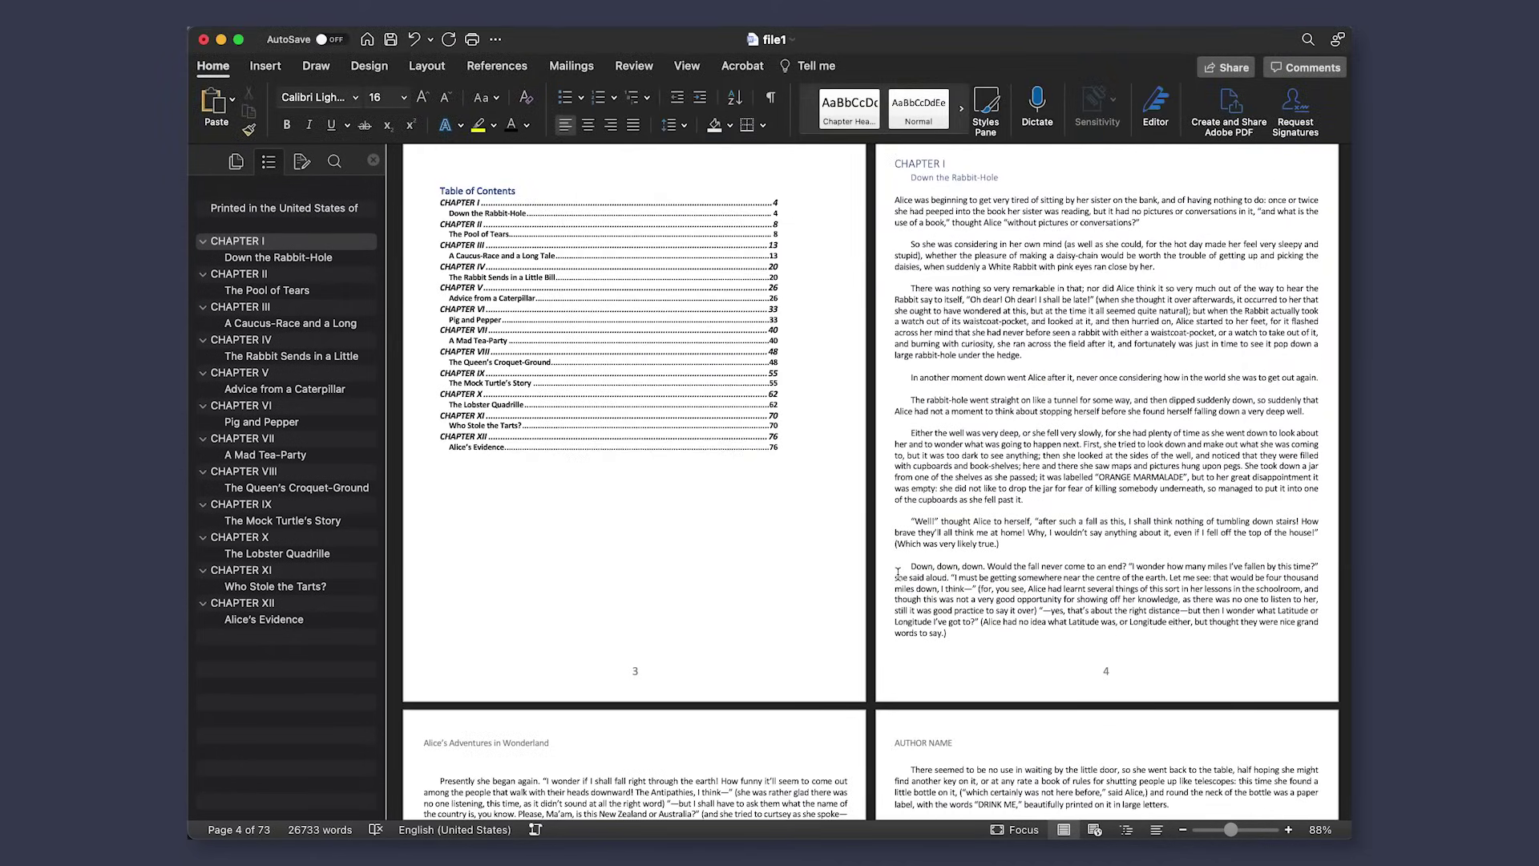
Step: Locate the stray closing line on page 7 and place the cursor at the end of page 6
scroll(898, 572, down, 15)
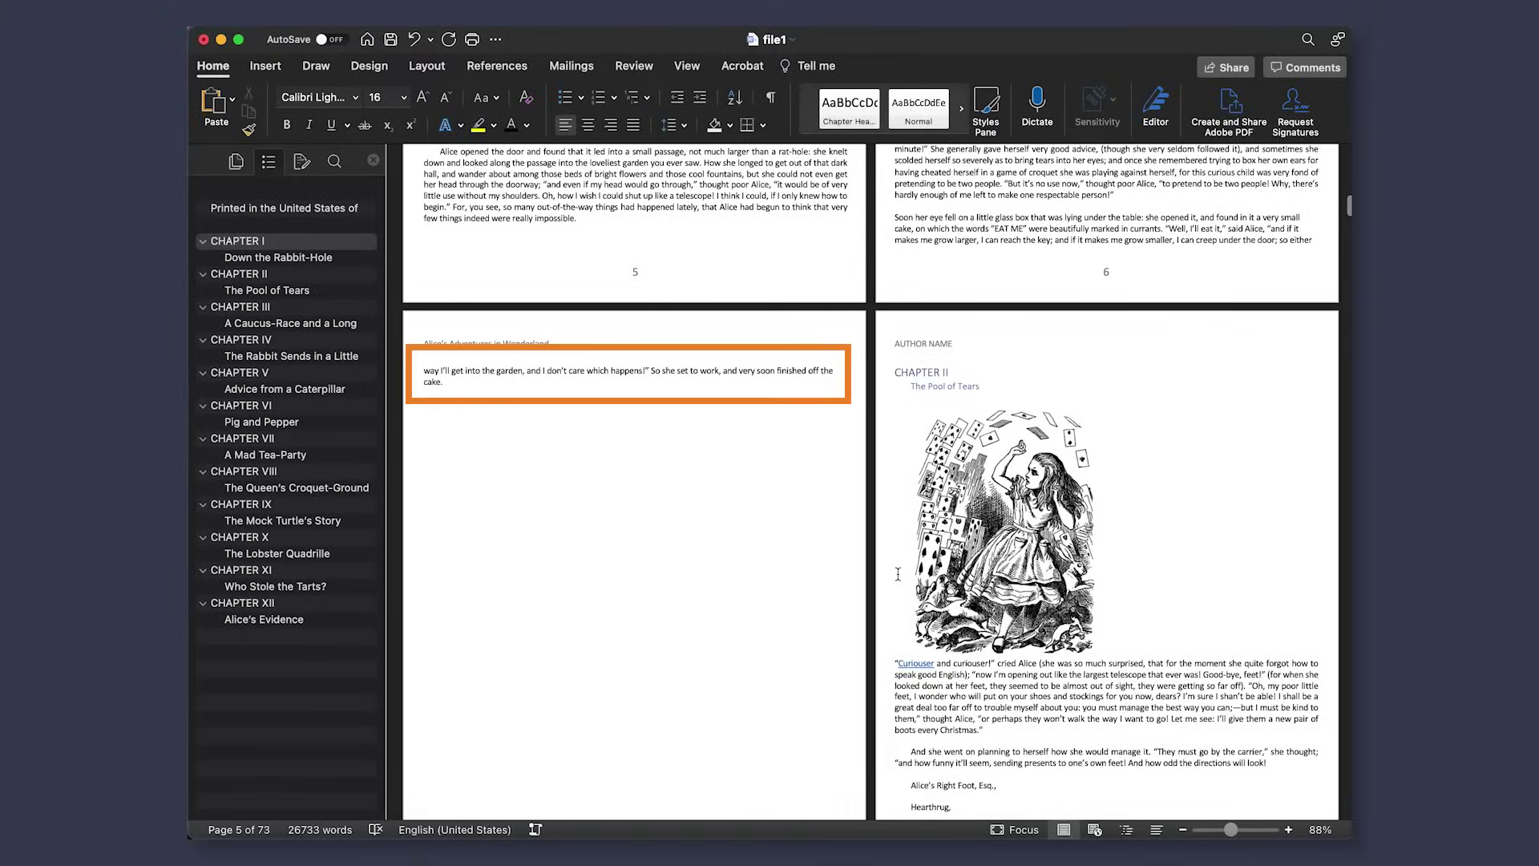
drag(456, 384, 425, 372)
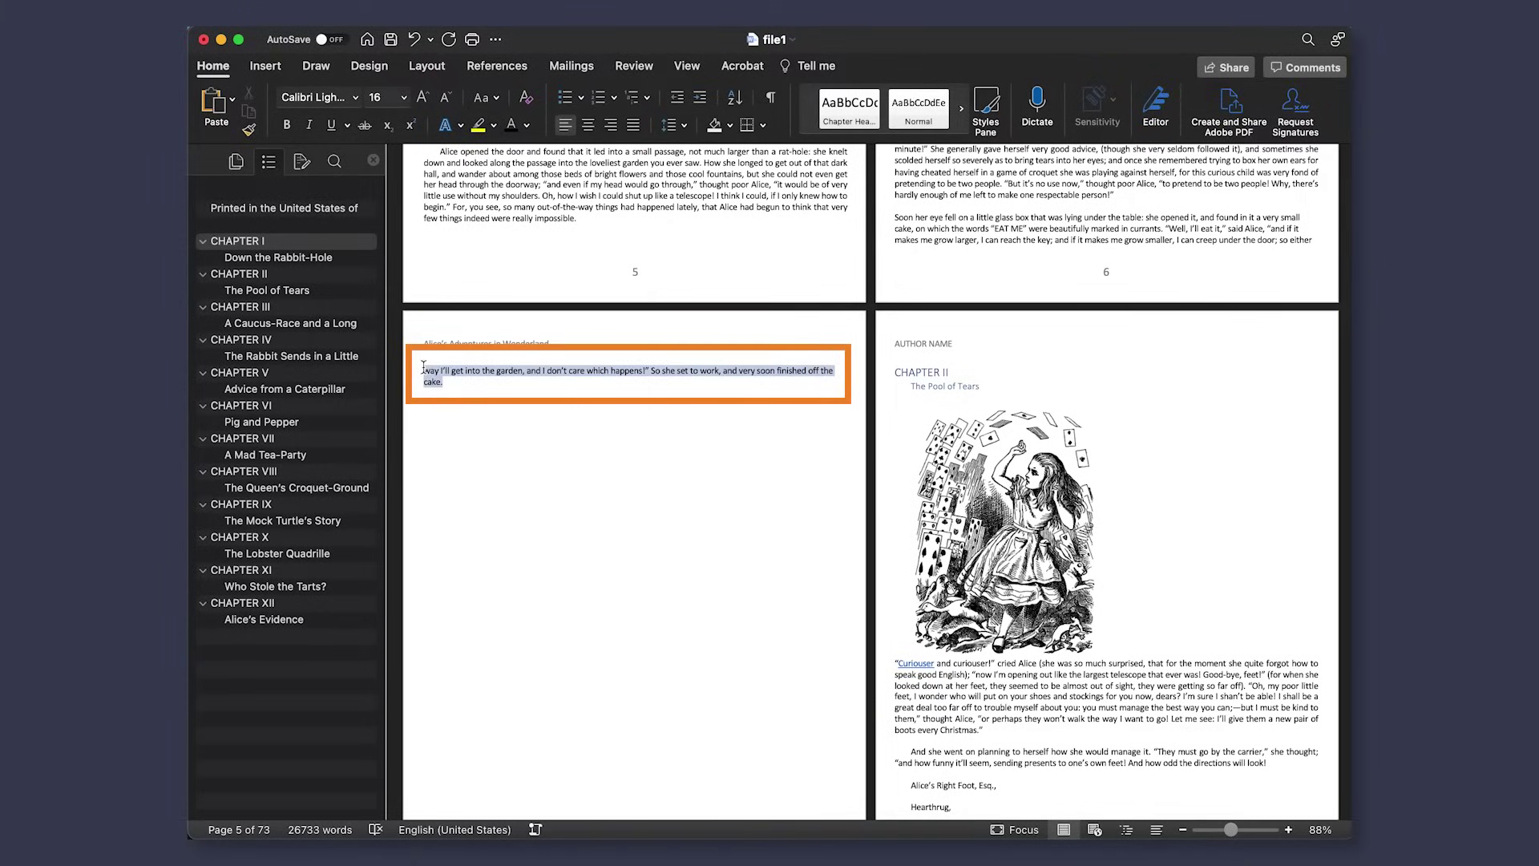
click(848, 333)
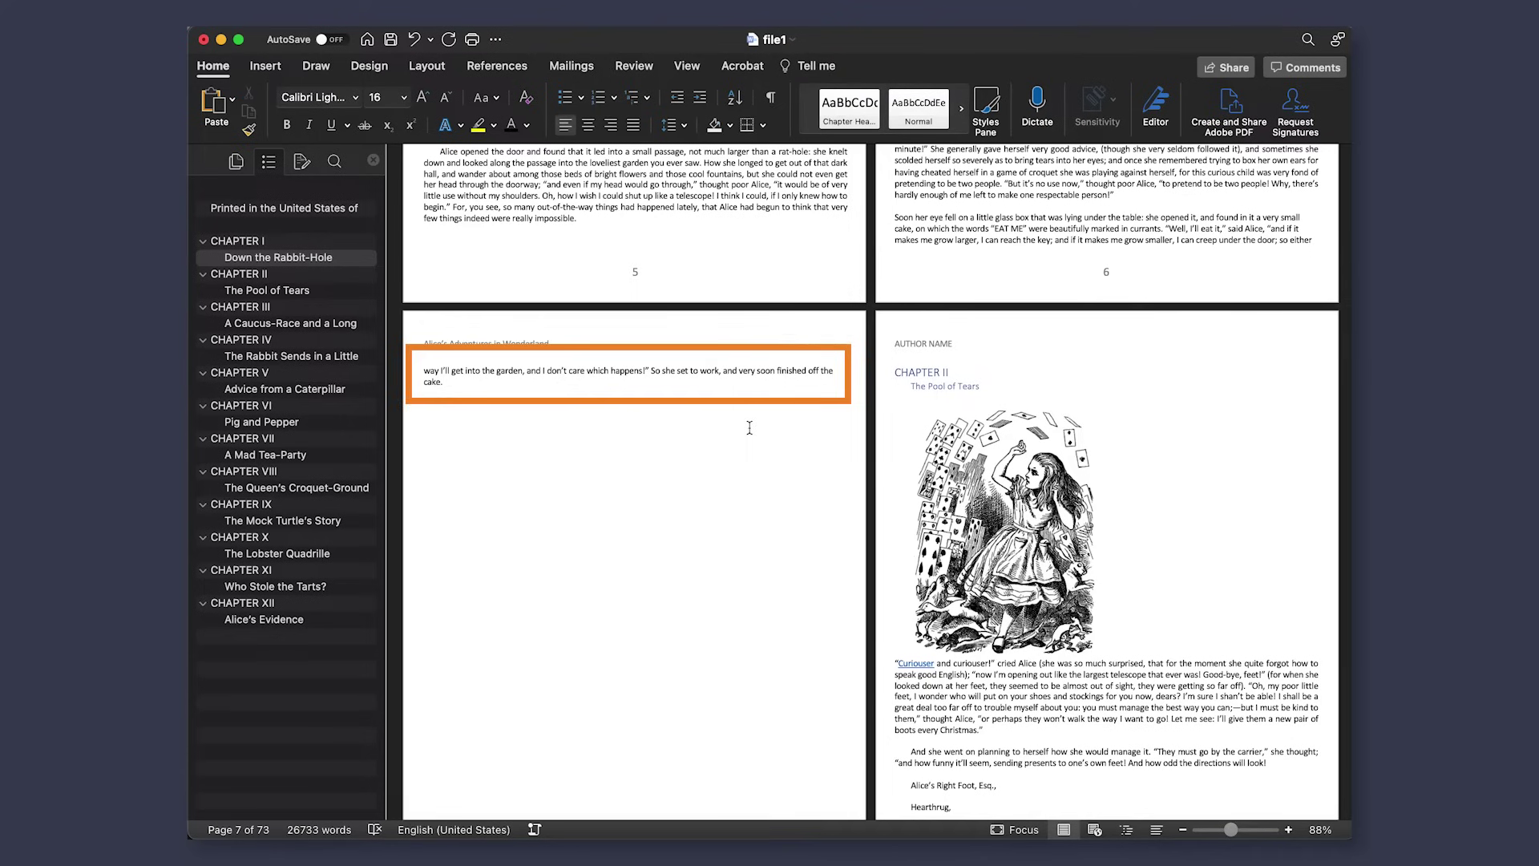
click(1315, 243)
scroll(1314, 267, up, 6)
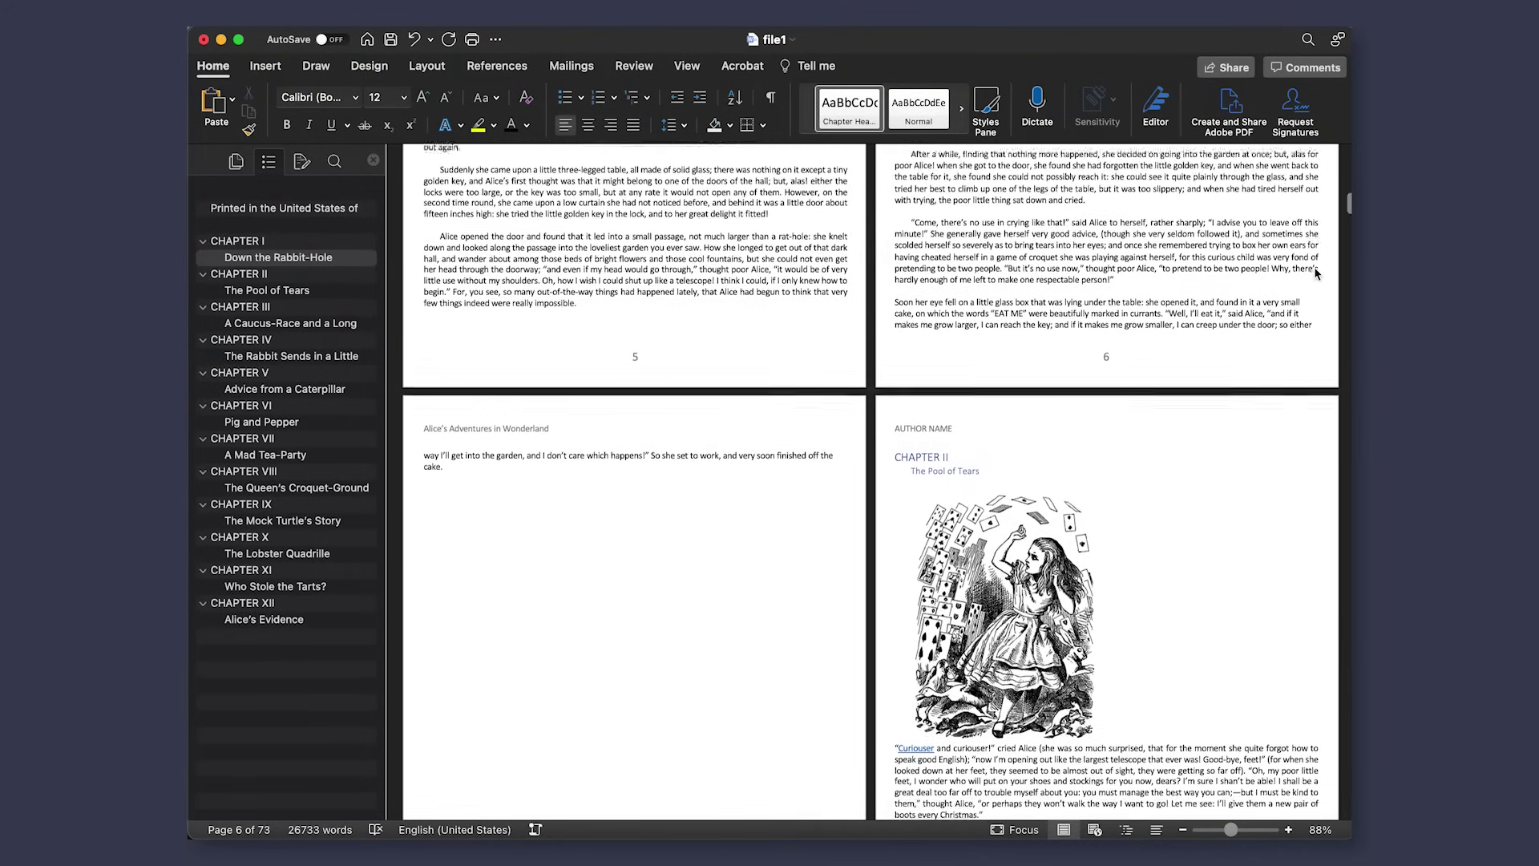
scroll(1315, 268, up, 2)
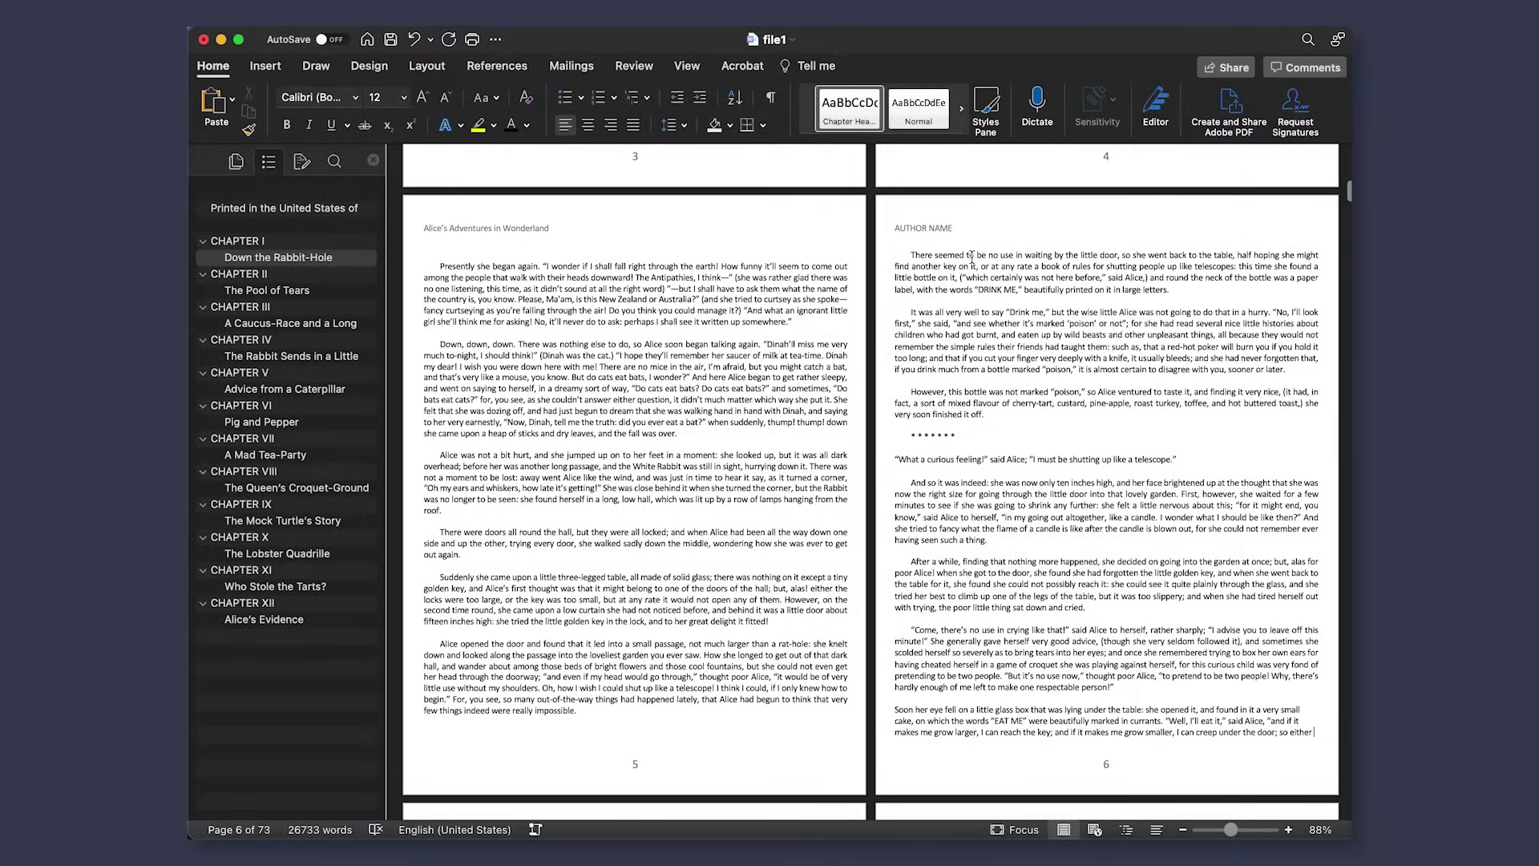
Step: Set page 6's text to 0.97 multiple line spacing, then go to CHAPTER XII
shift+click(908, 254)
click(669, 125)
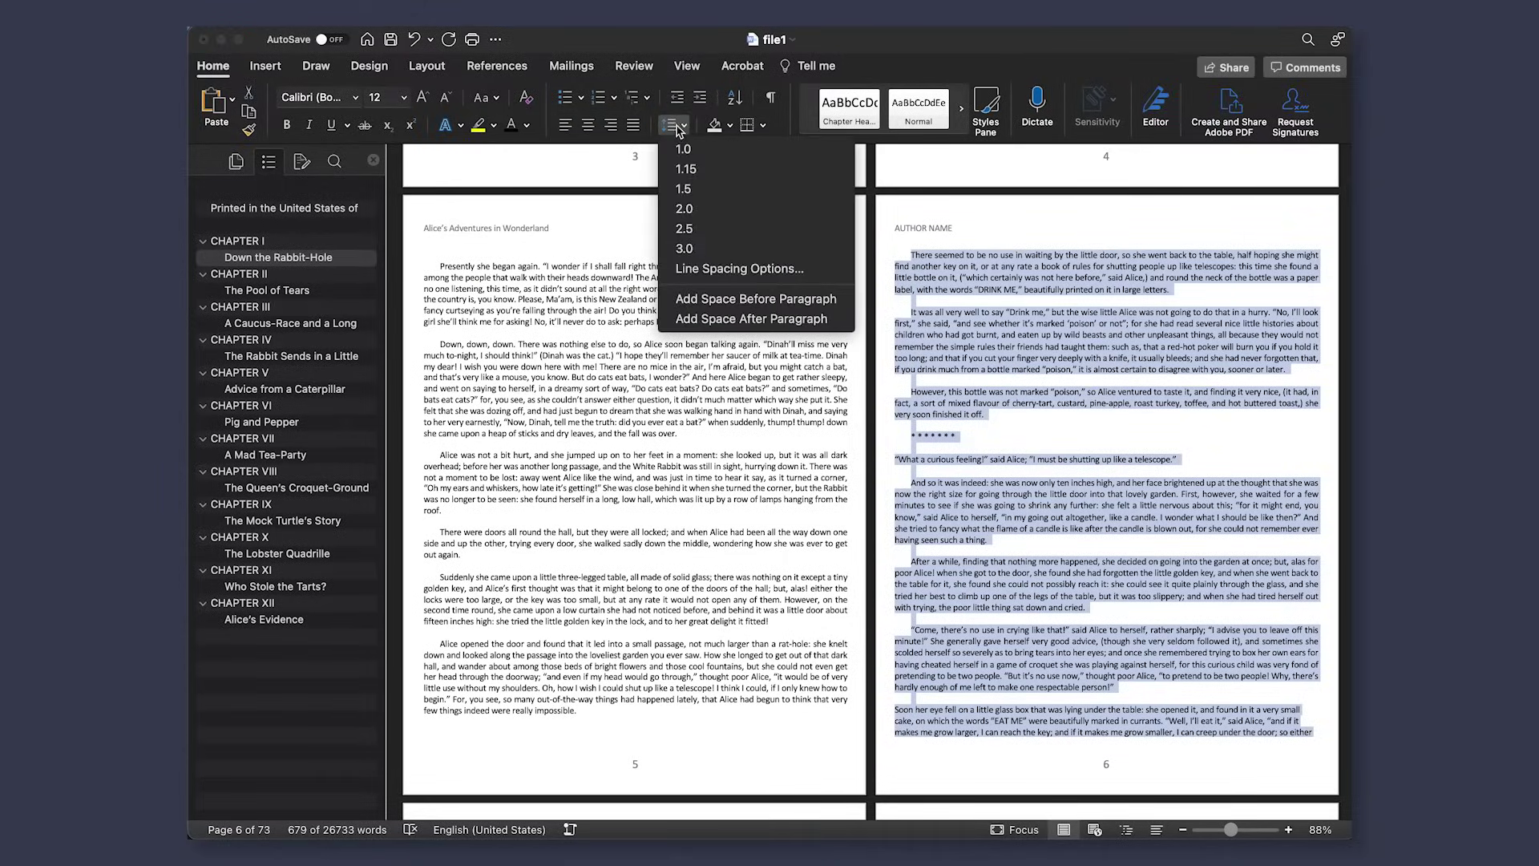
click(718, 268)
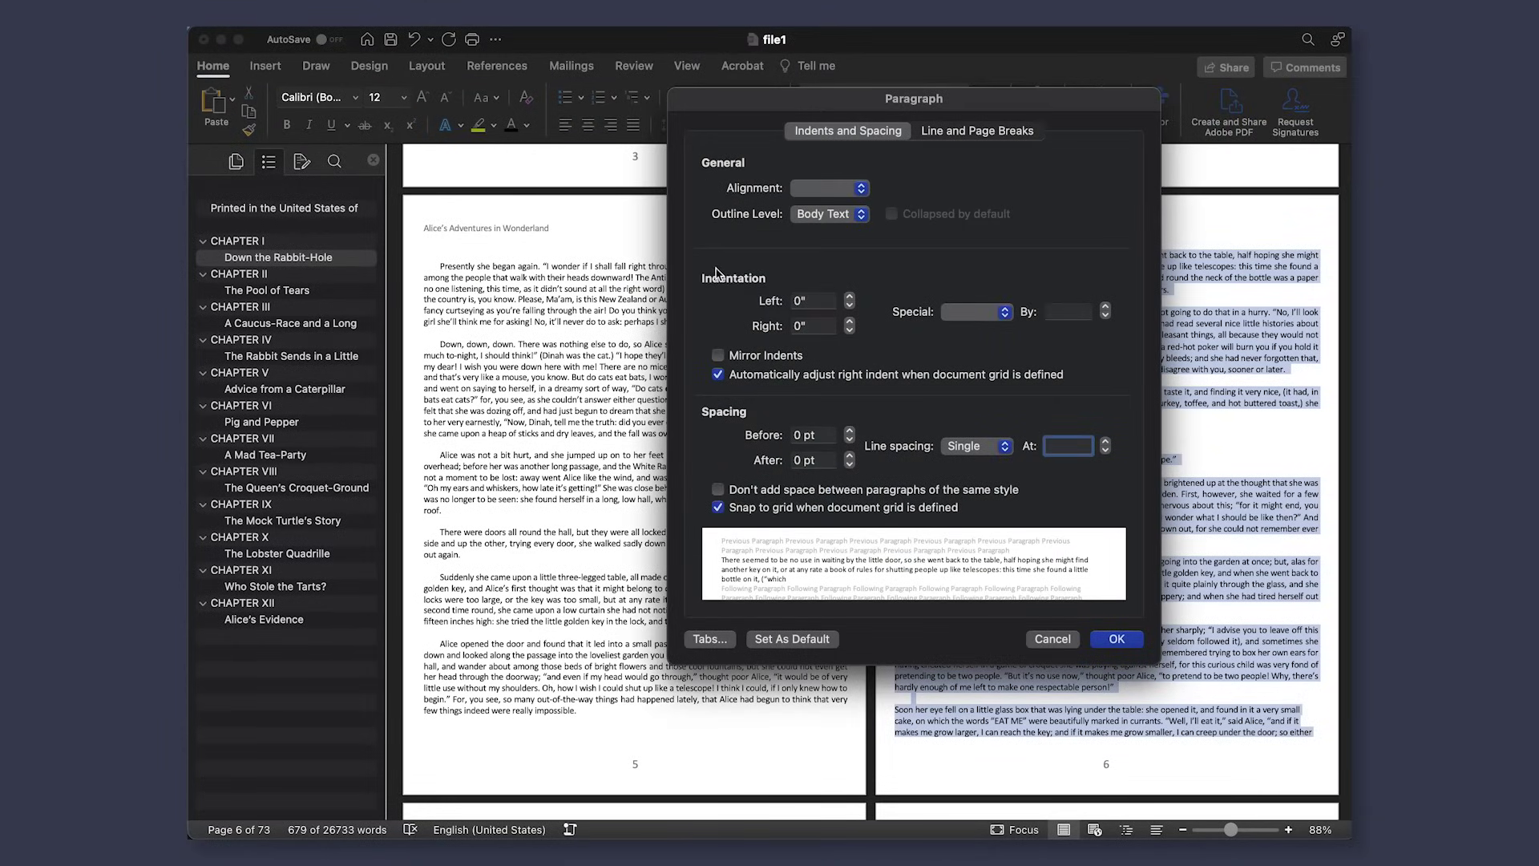
text(0.97)
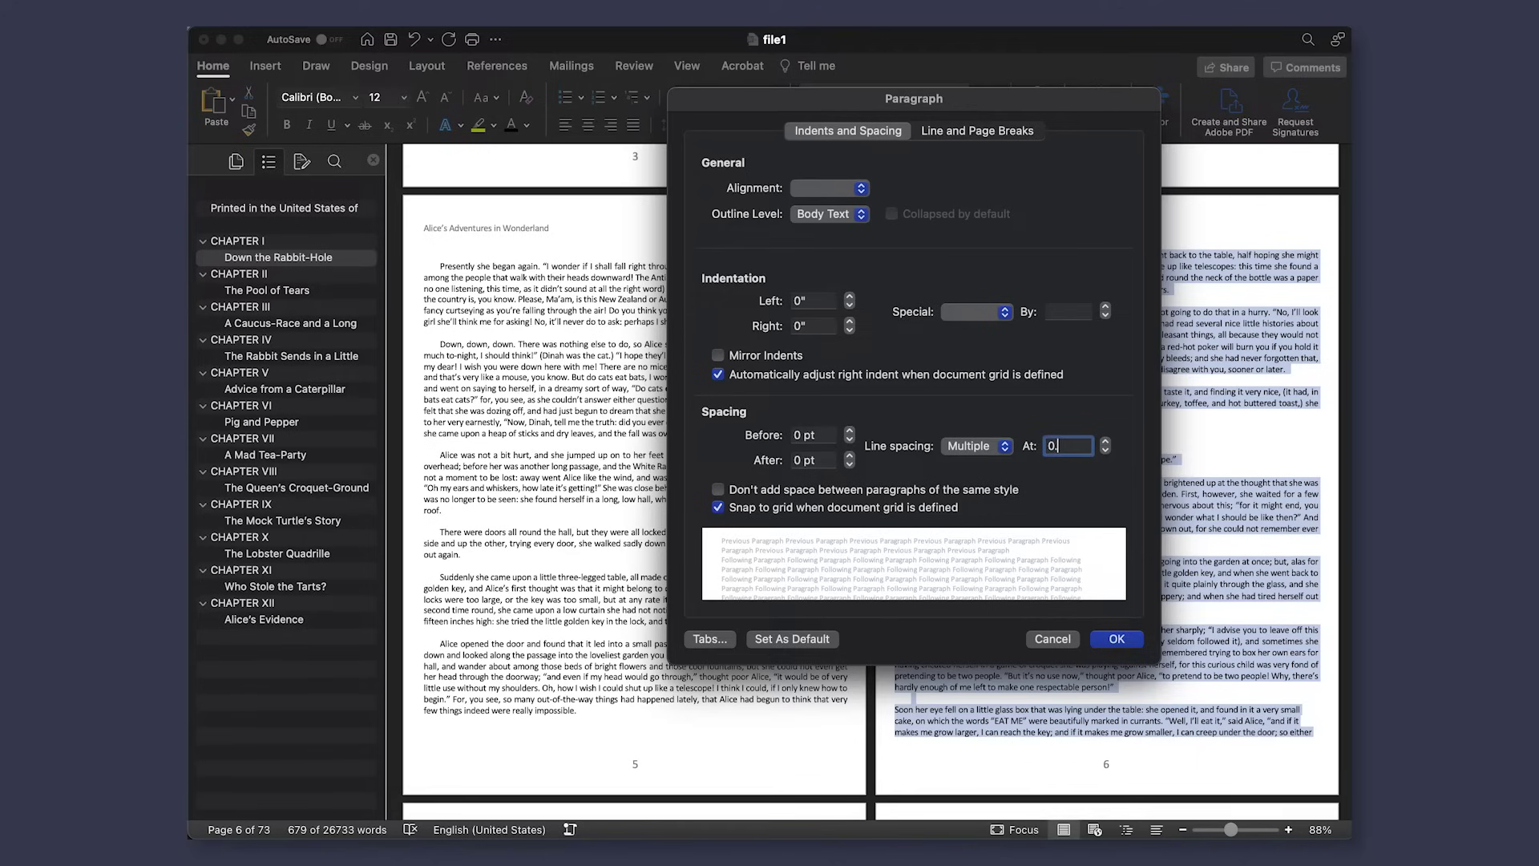
click(1113, 644)
click(1062, 739)
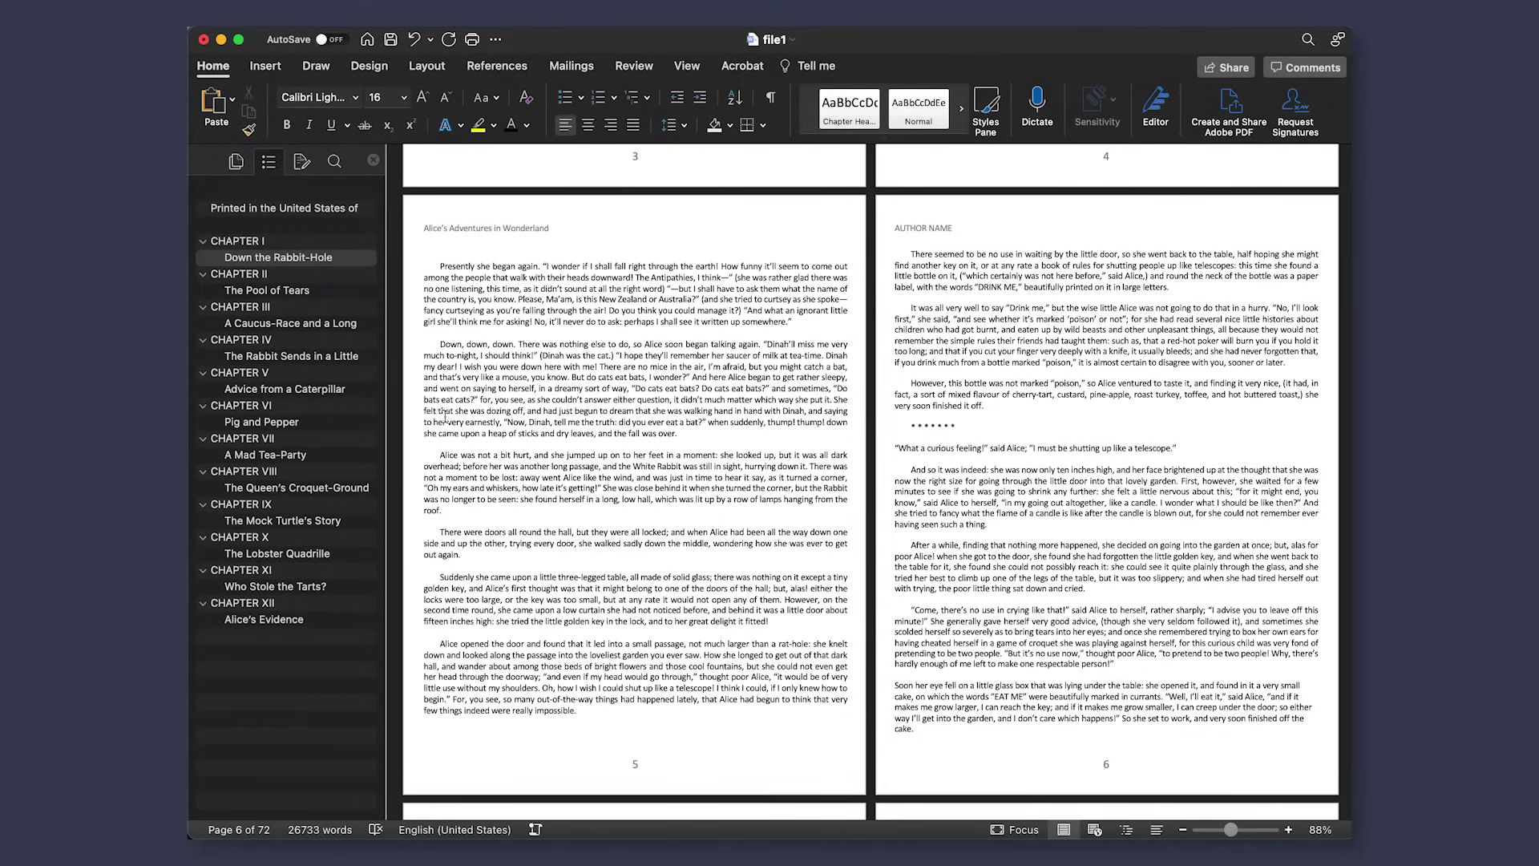
click(312, 603)
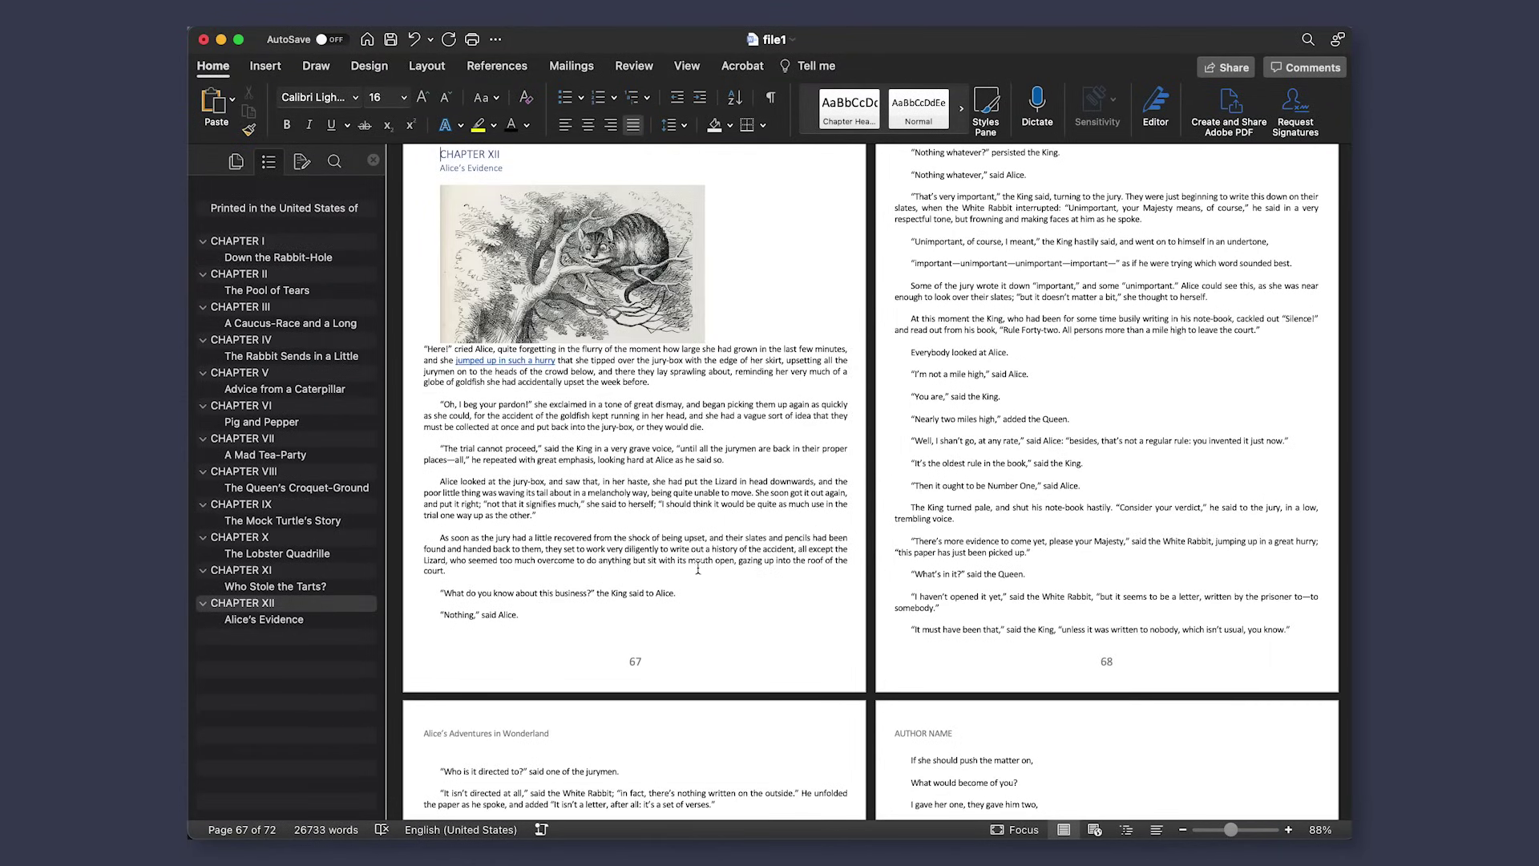
Step: Scroll through Chapter XII, Alice's Evidence, on page 67
scroll(785, 580, down, 5)
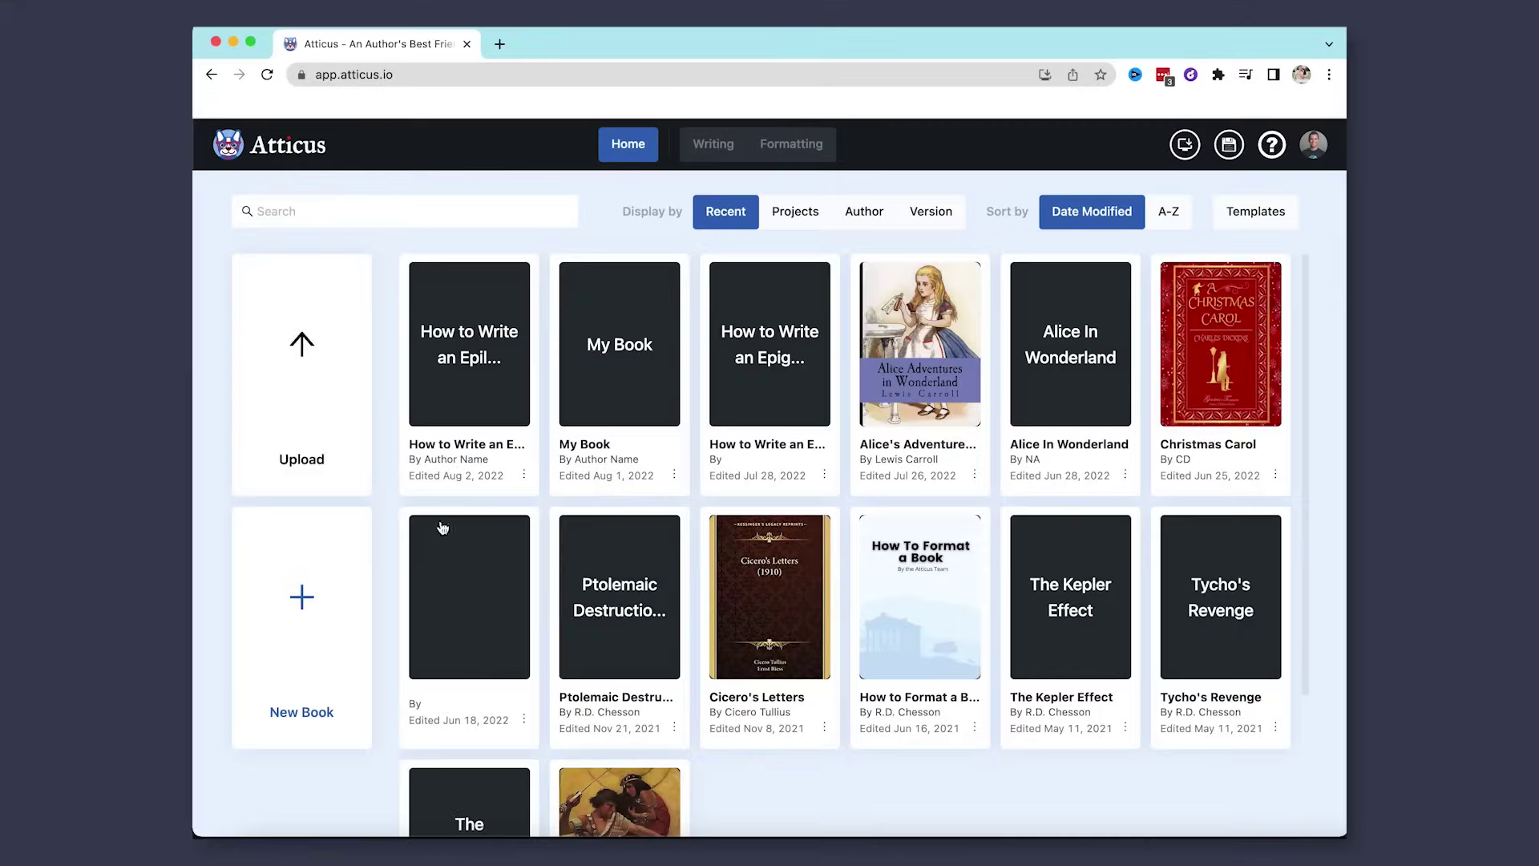
Step: Upload file1.docx and import it into Atticus as a new book
click(292, 385)
drag(1538, 430, 834, 412)
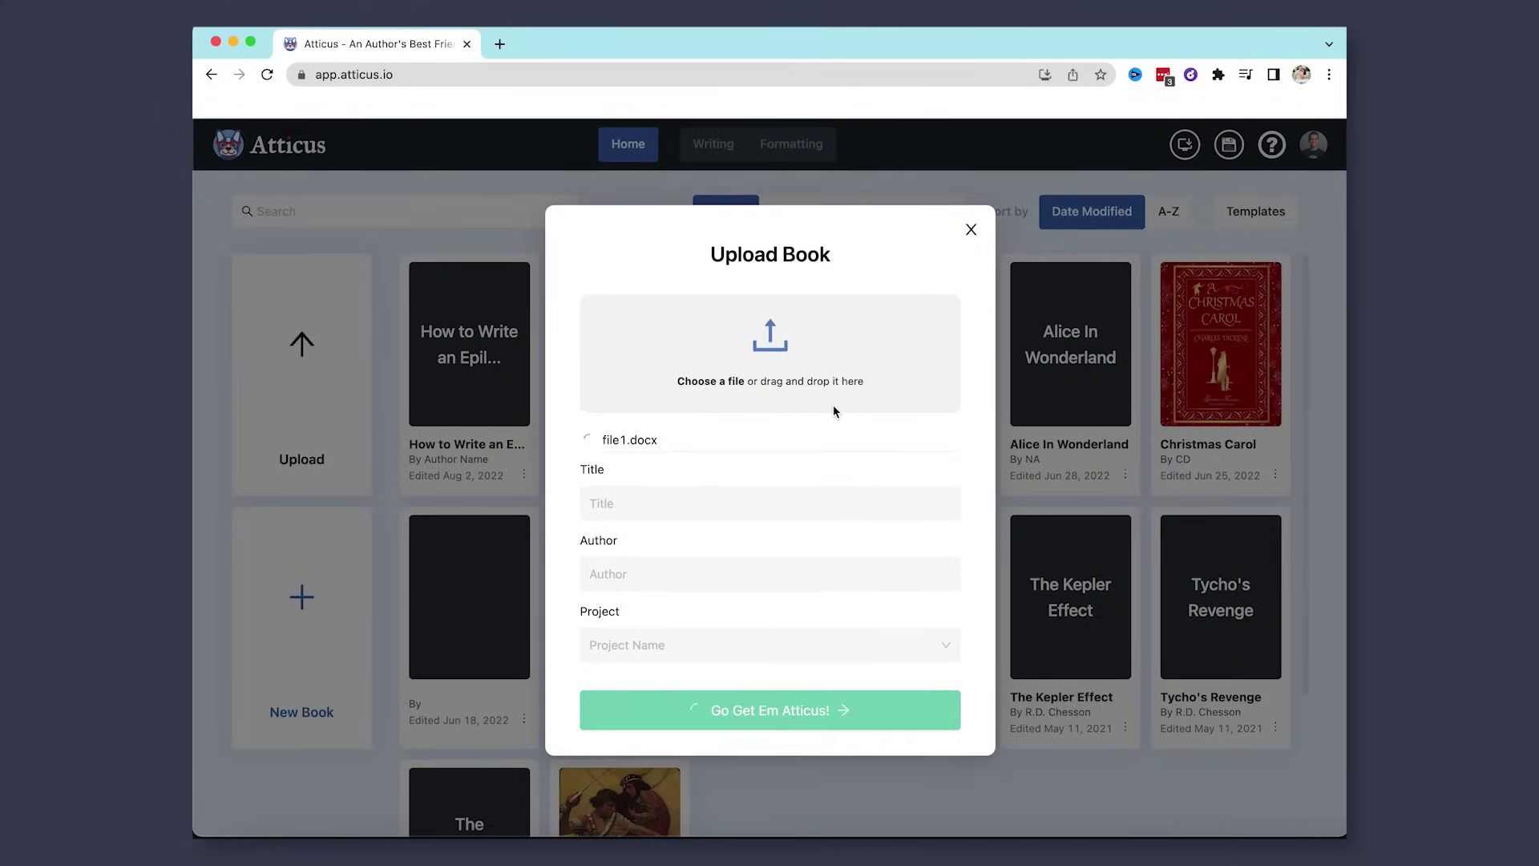
click(769, 710)
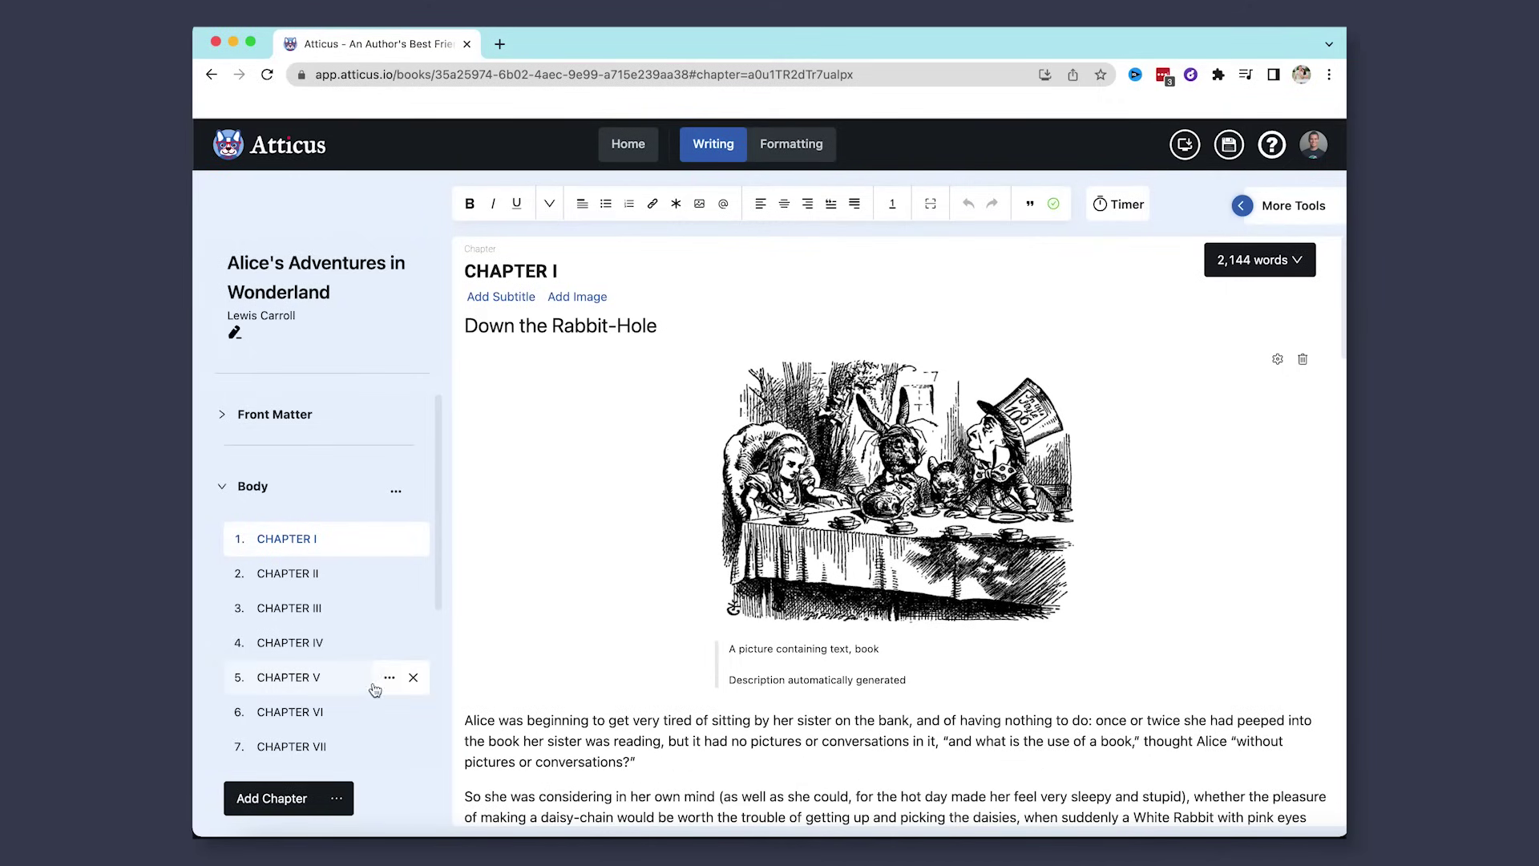
Step: Browse Chapters V and I, then switch the book's theme to the custom theme D
scroll(346, 695, down, 3)
scroll(348, 695, down, 1)
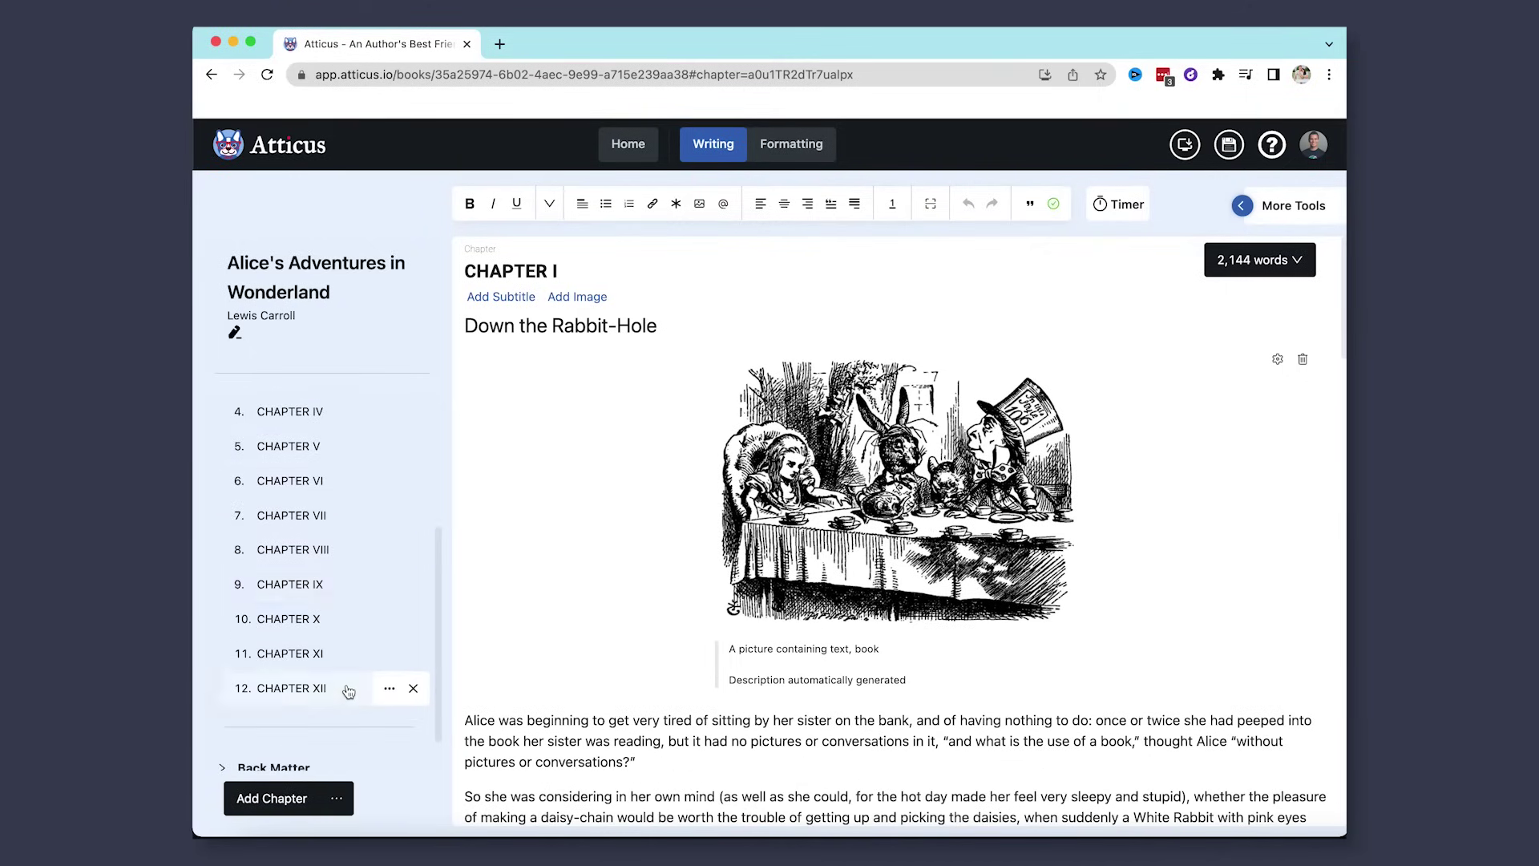
click(317, 451)
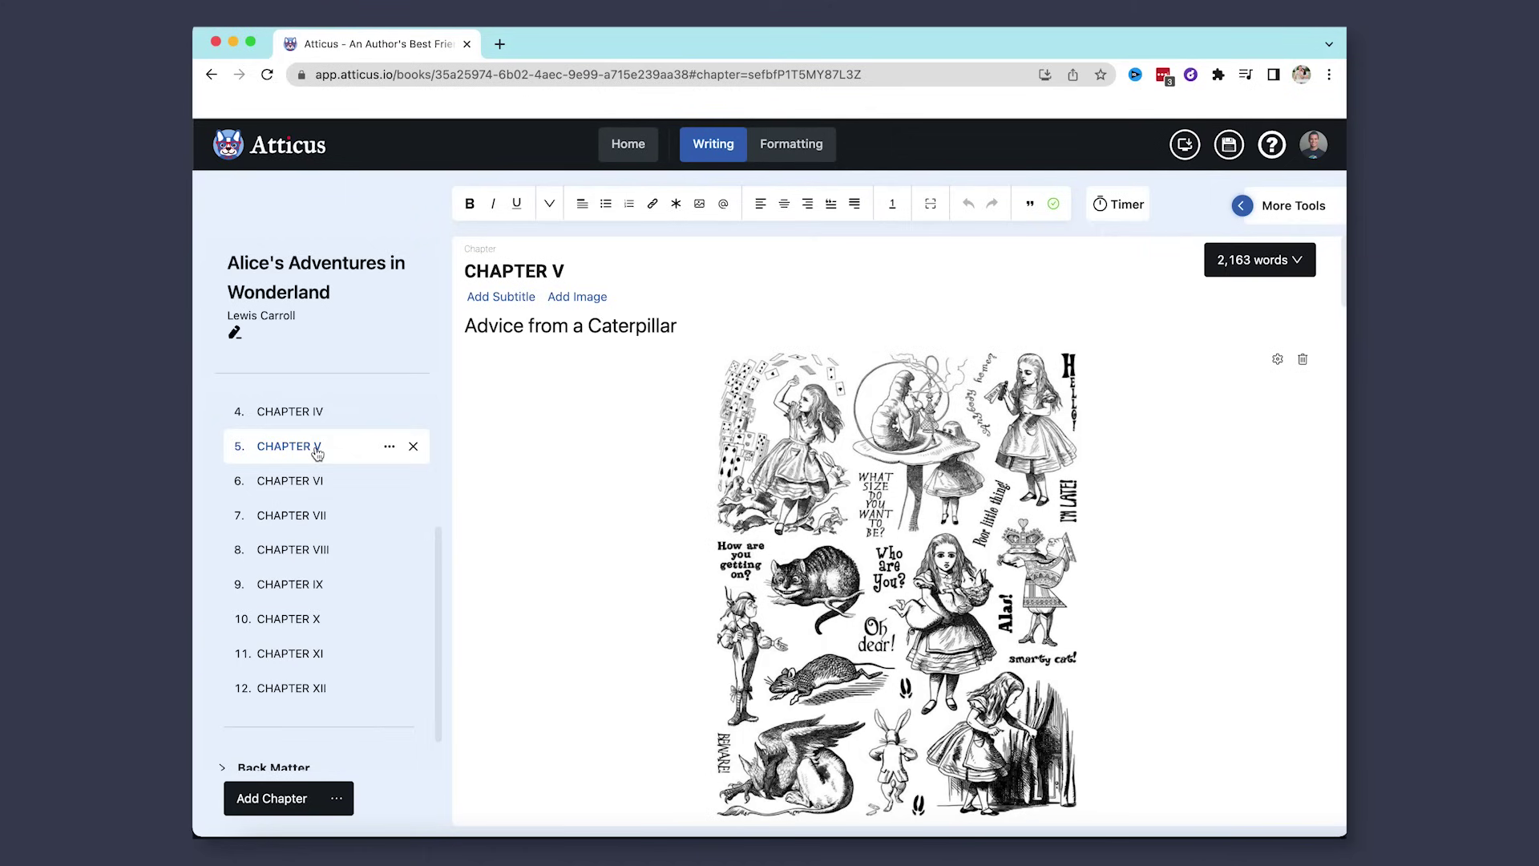
scroll(318, 454, up, 3)
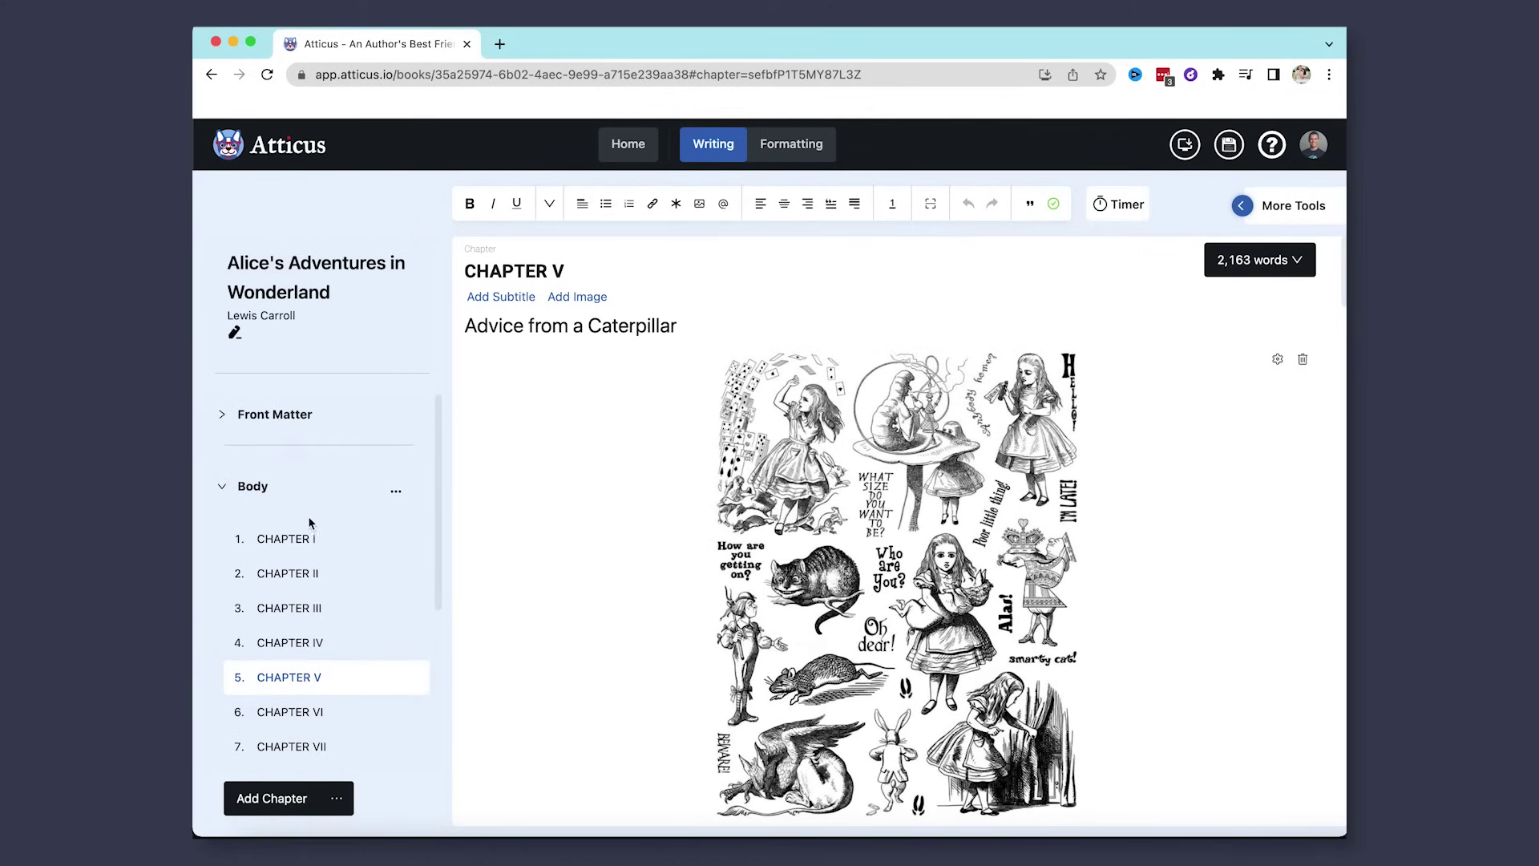
click(310, 540)
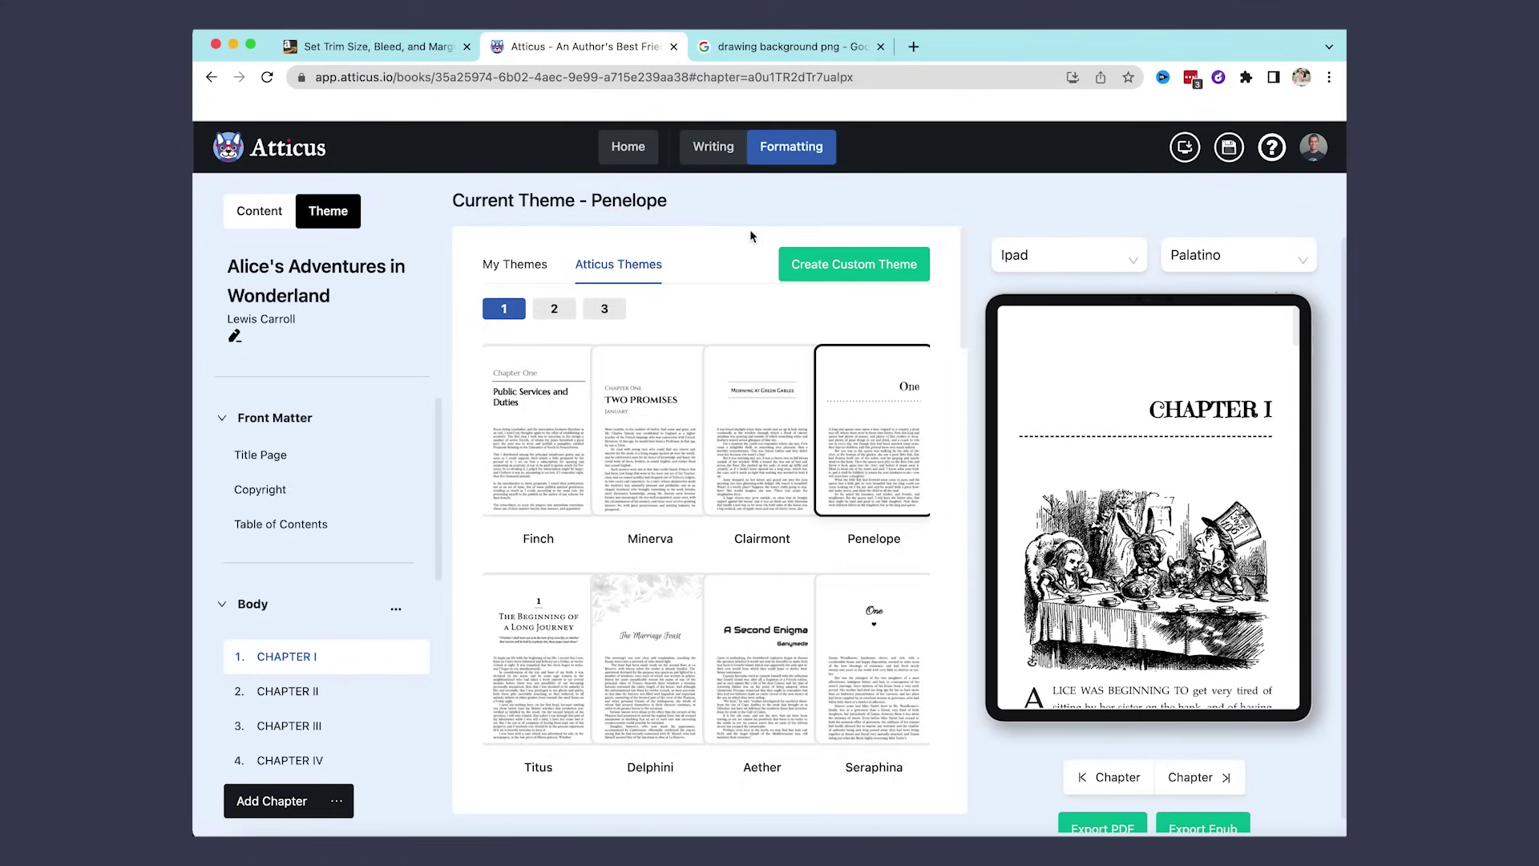
click(515, 265)
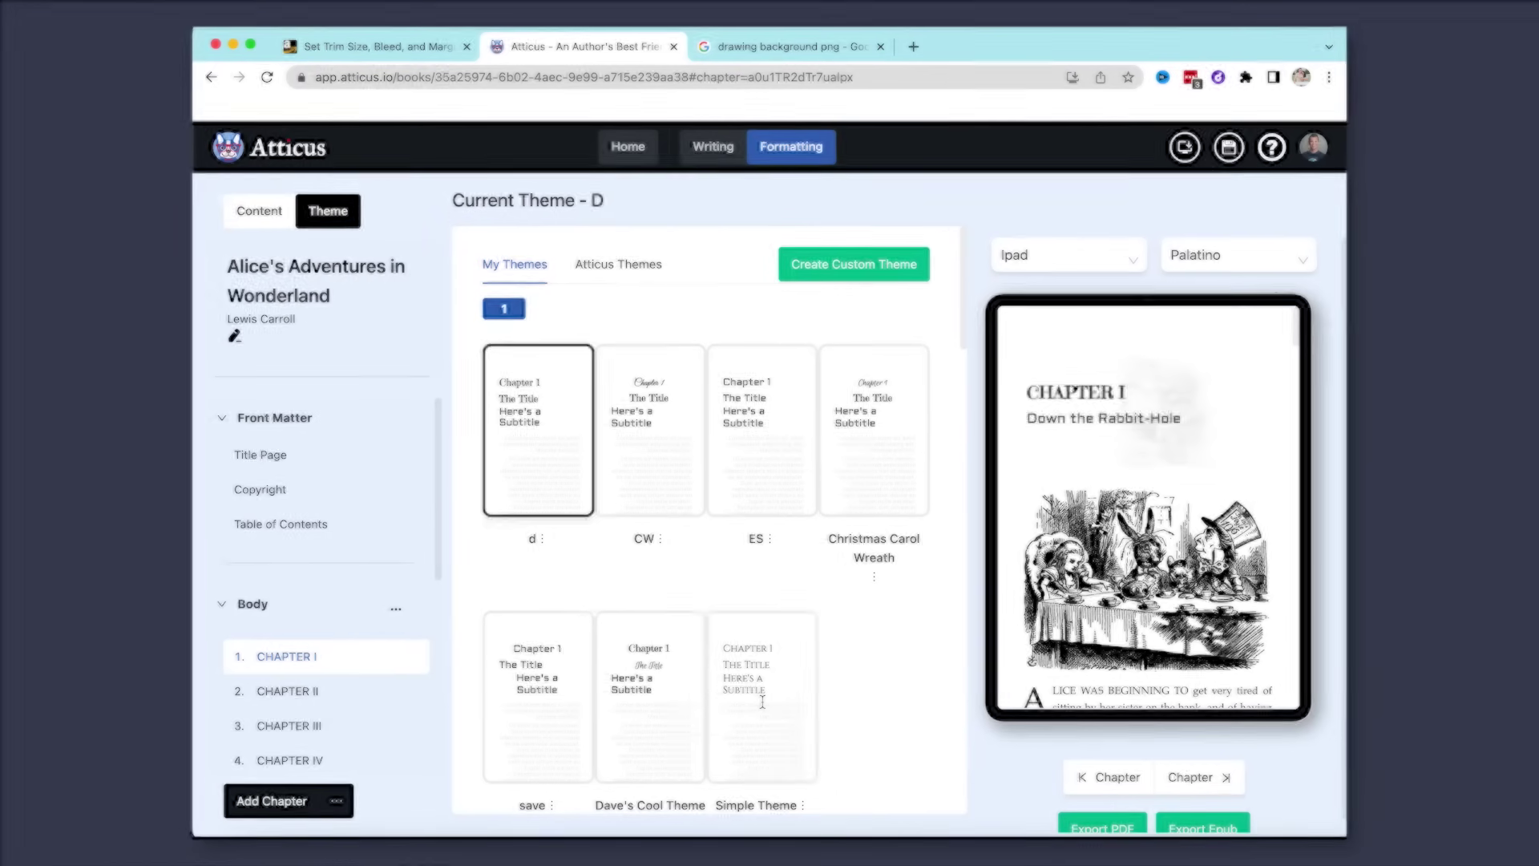
Step: Apply the Simple Theme and review its settings, keeping chapter subtitles shown
click(762, 702)
scroll(763, 701, down, 4)
scroll(762, 701, down, 1)
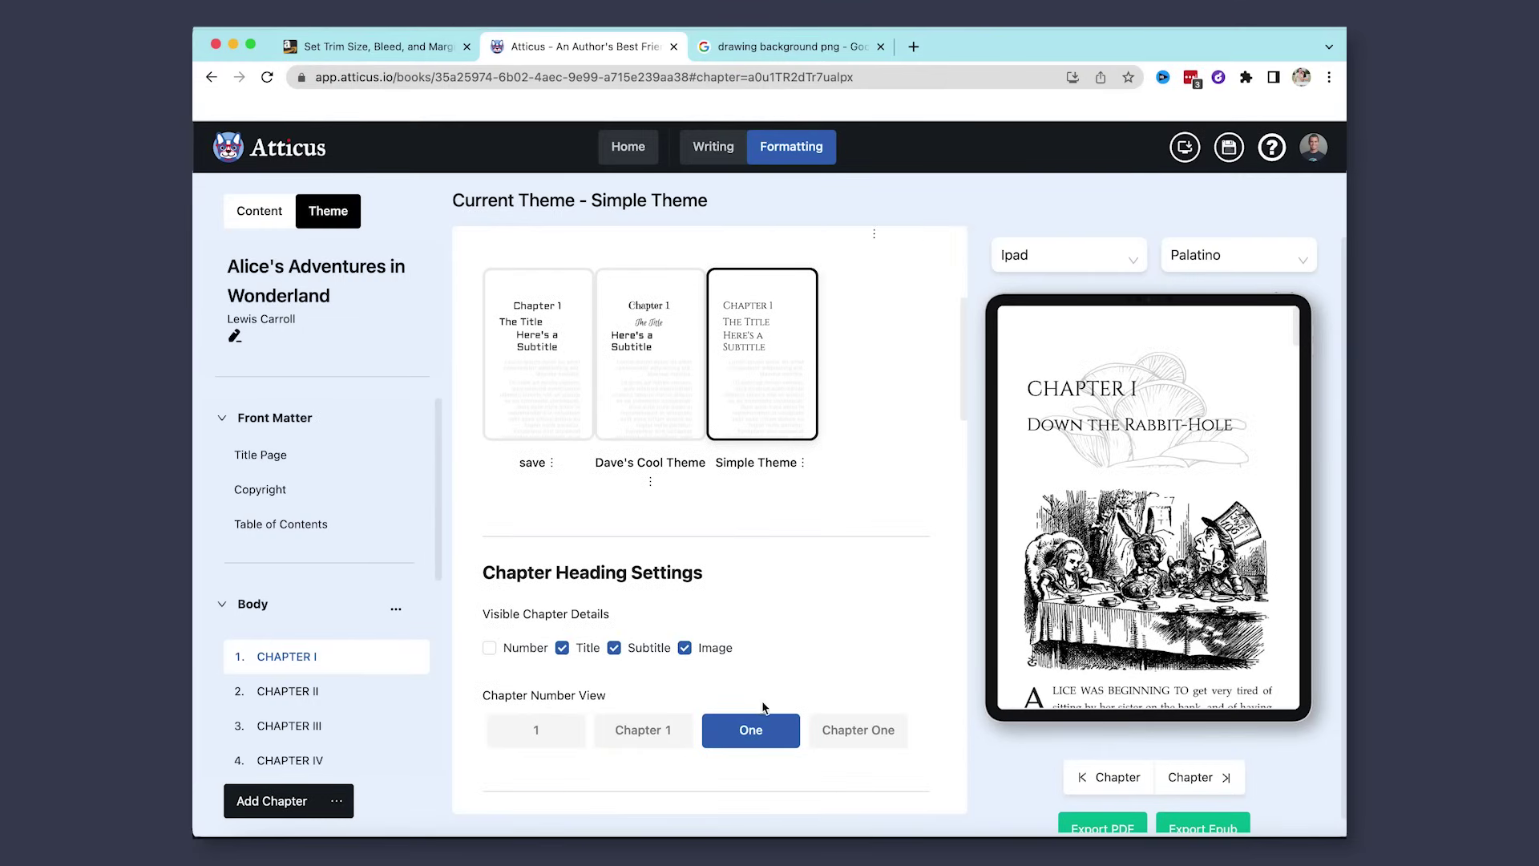
click(615, 648)
click(615, 648)
scroll(618, 655, down, 5)
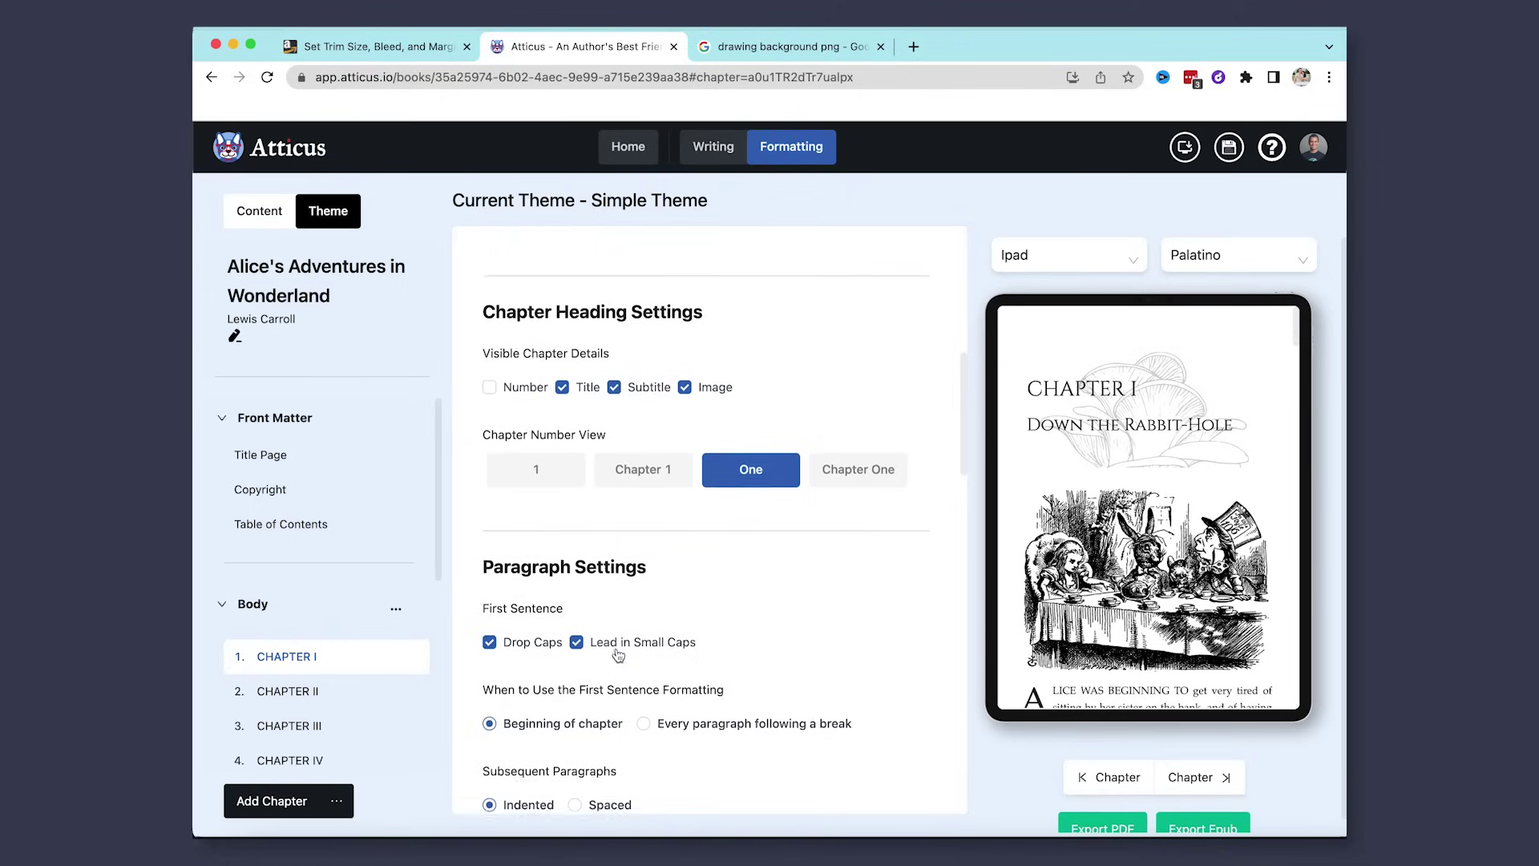
scroll(618, 655, down, 7)
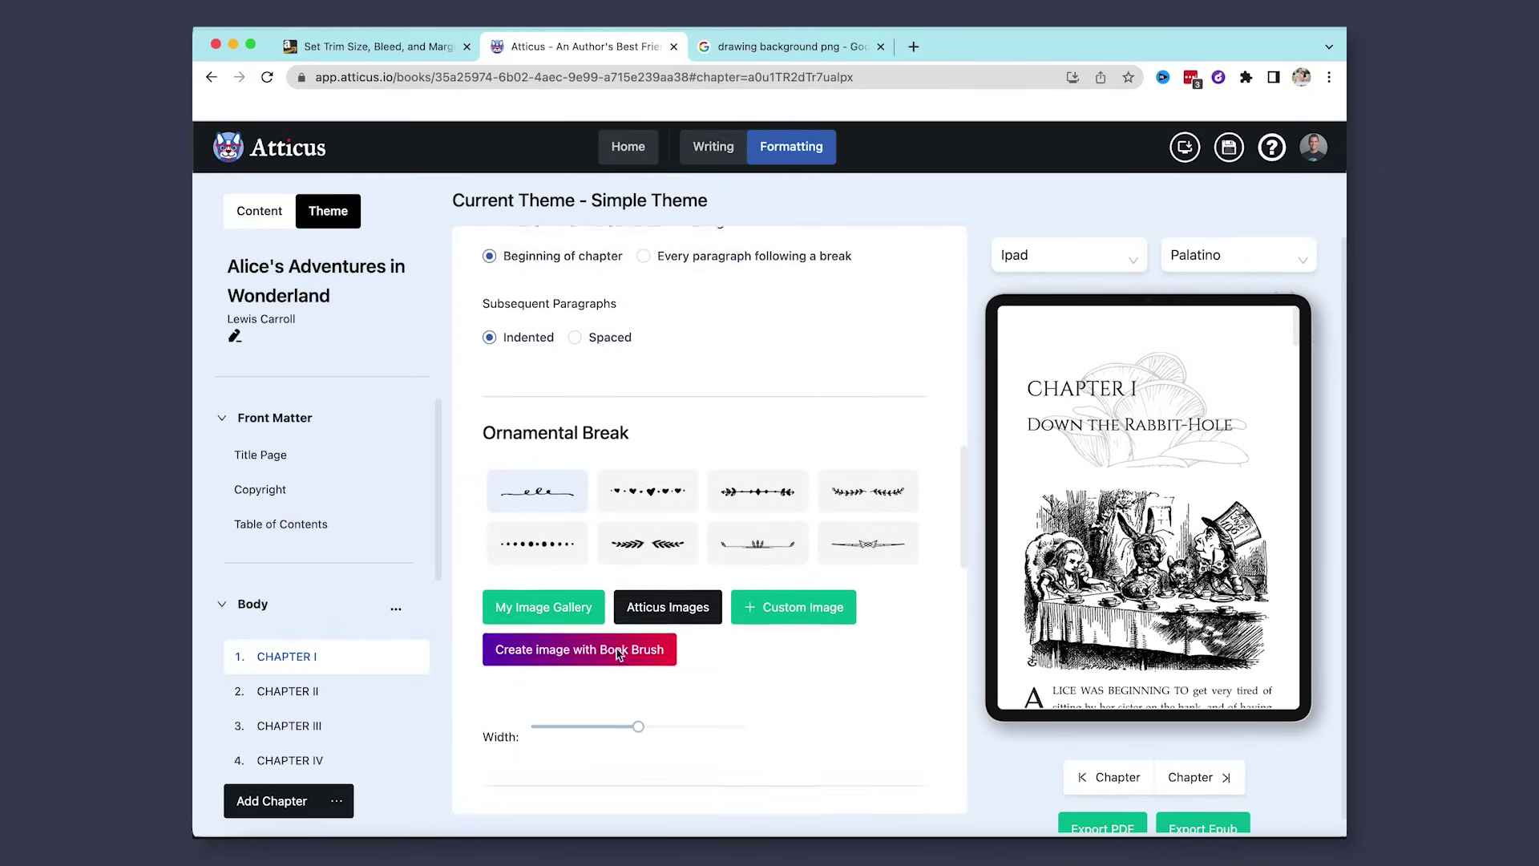
scroll(618, 653, down, 5)
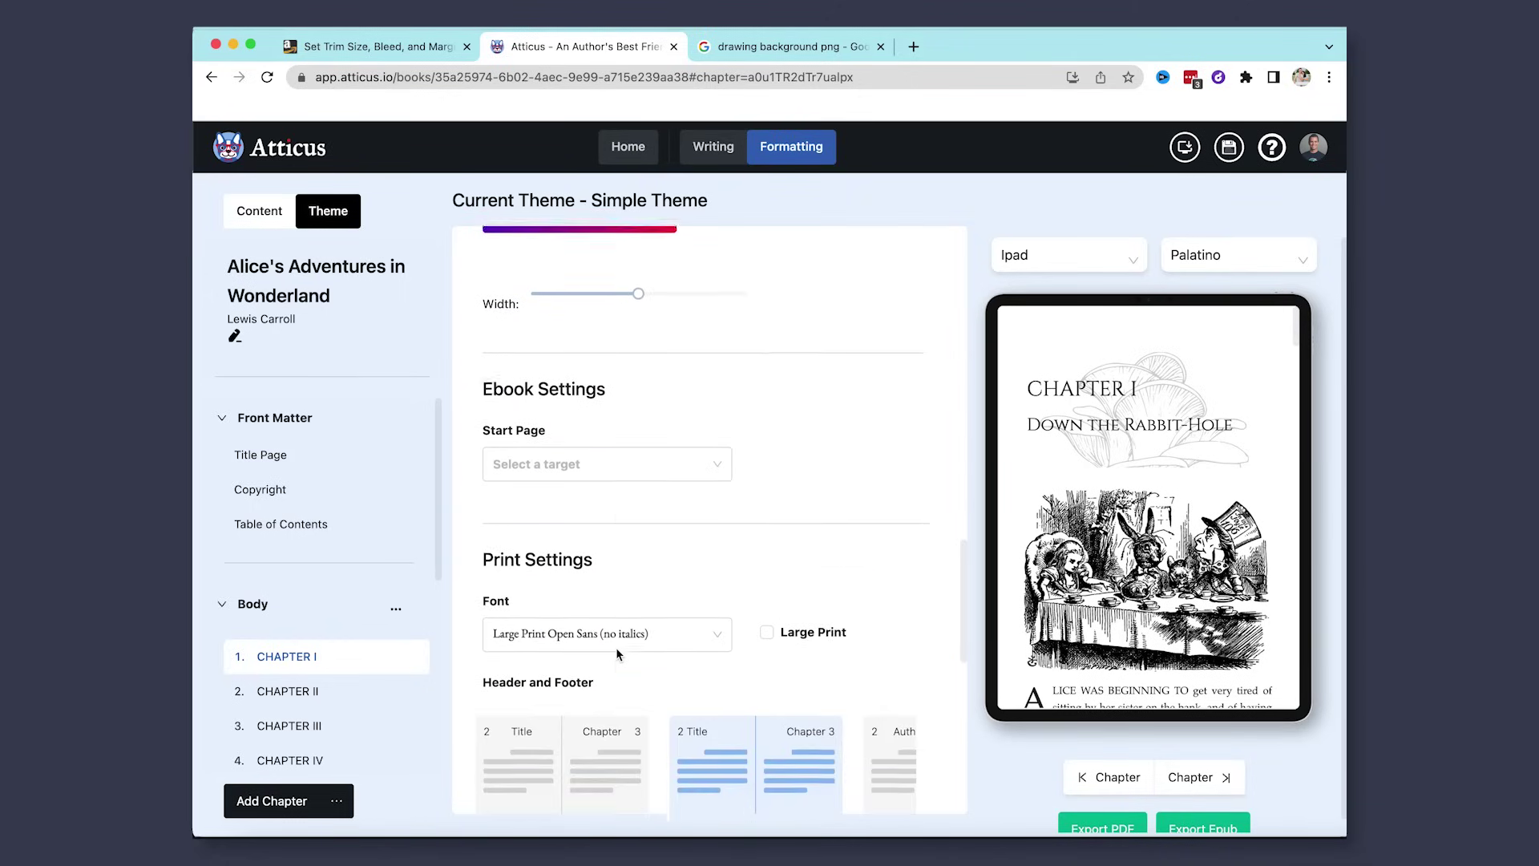
scroll(615, 654, down, 6)
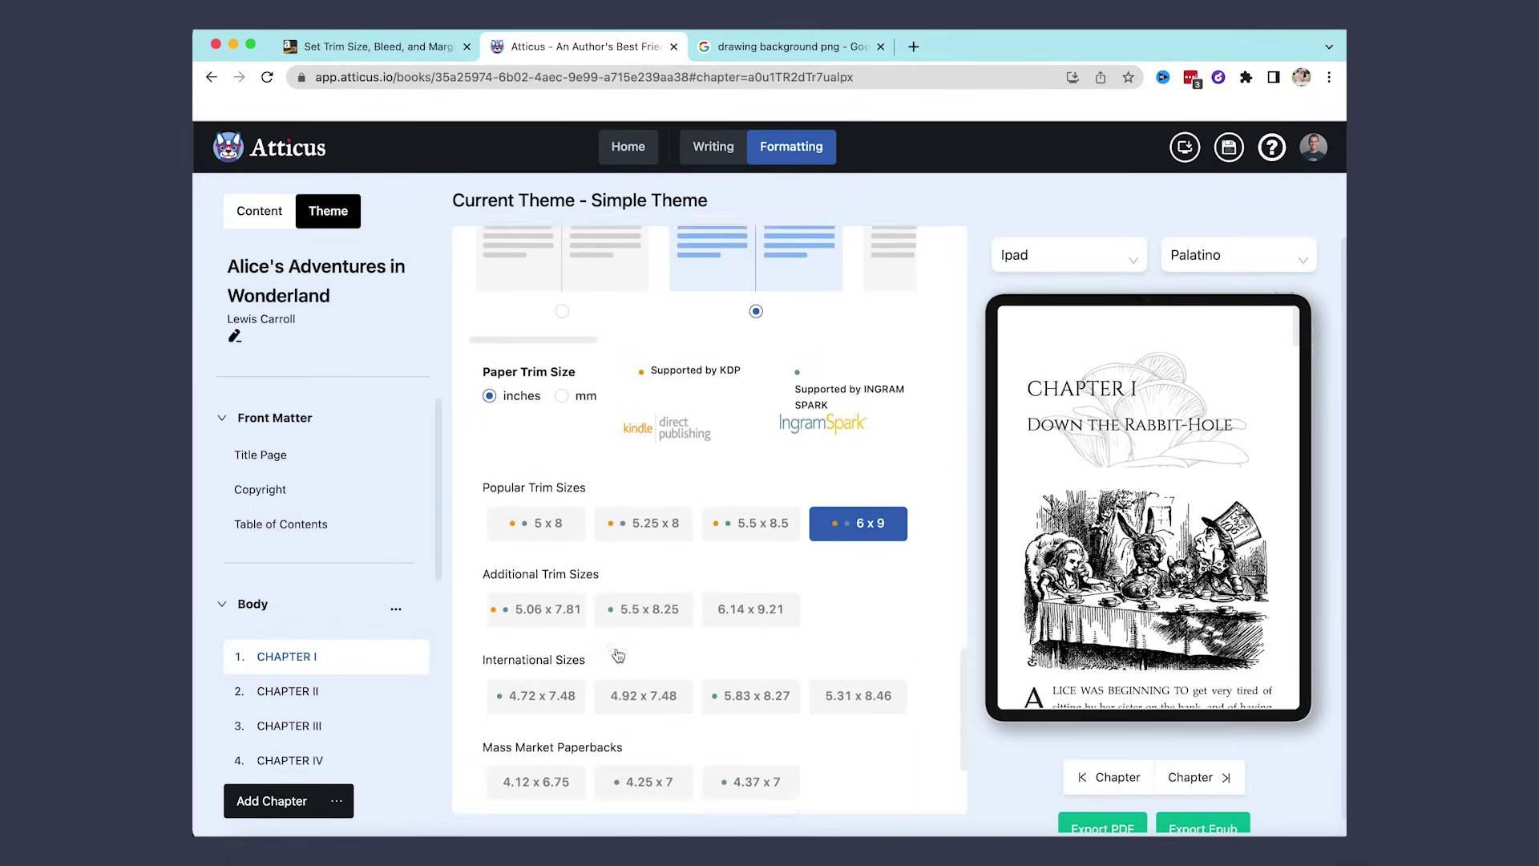
scroll(618, 654, down, 3)
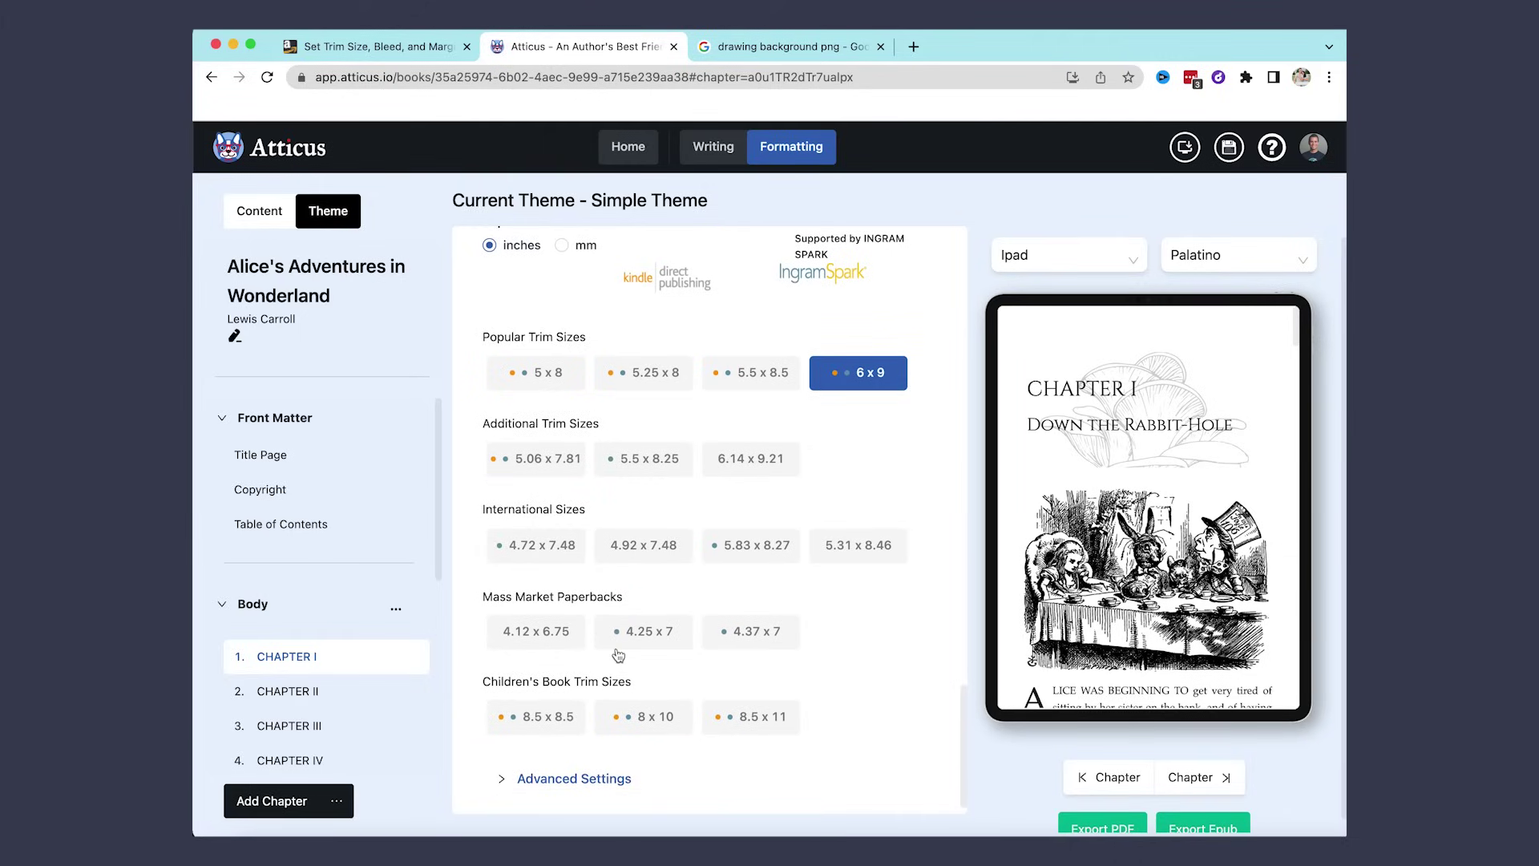
Step: Set the preview device to Print and export the book as a PDF
click(1116, 254)
click(1054, 349)
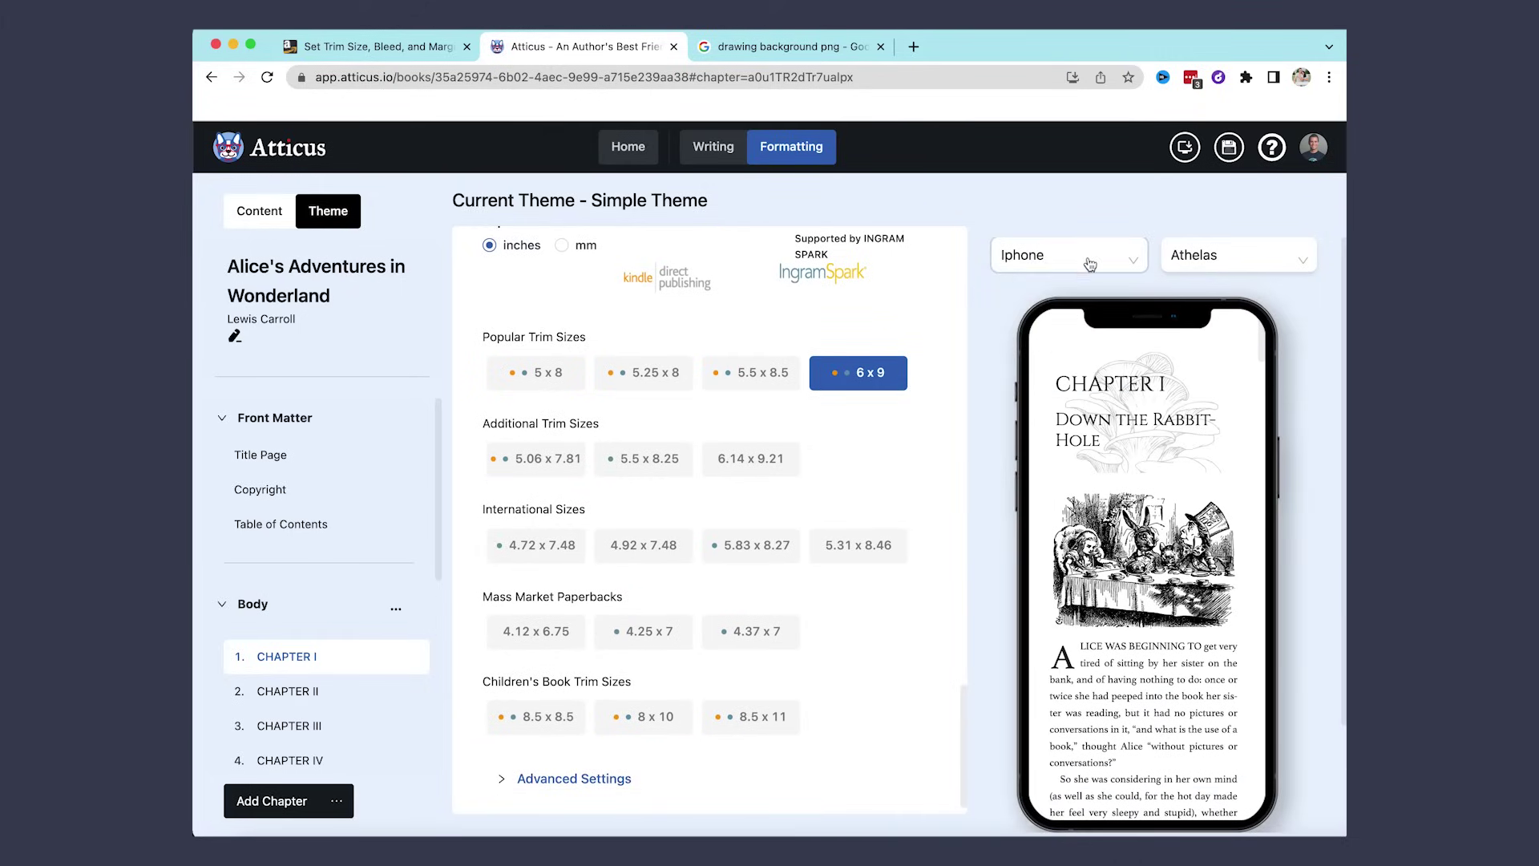
click(1091, 257)
click(1053, 300)
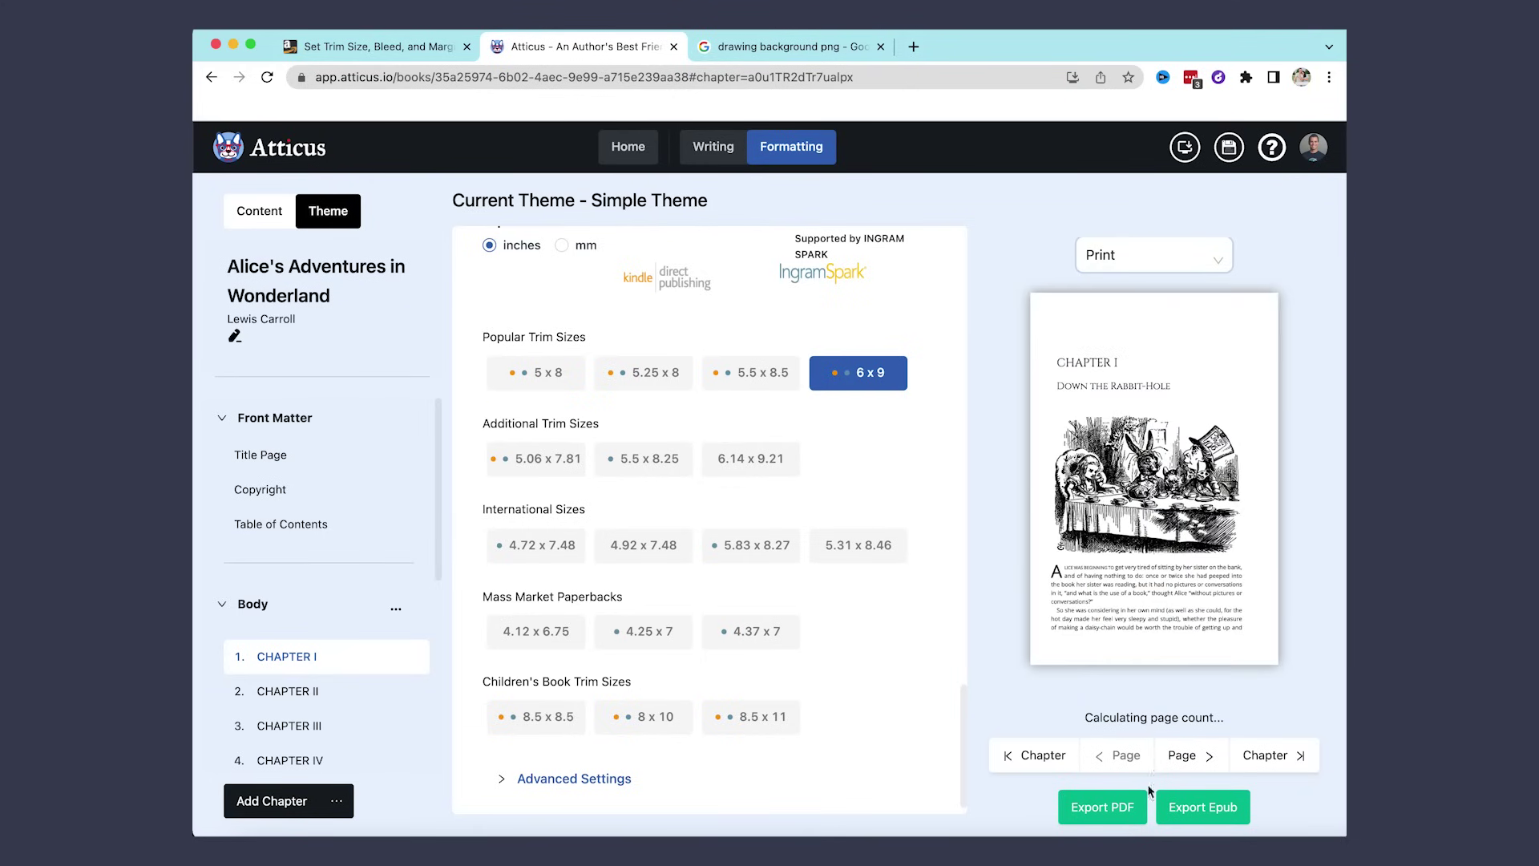
click(1132, 806)
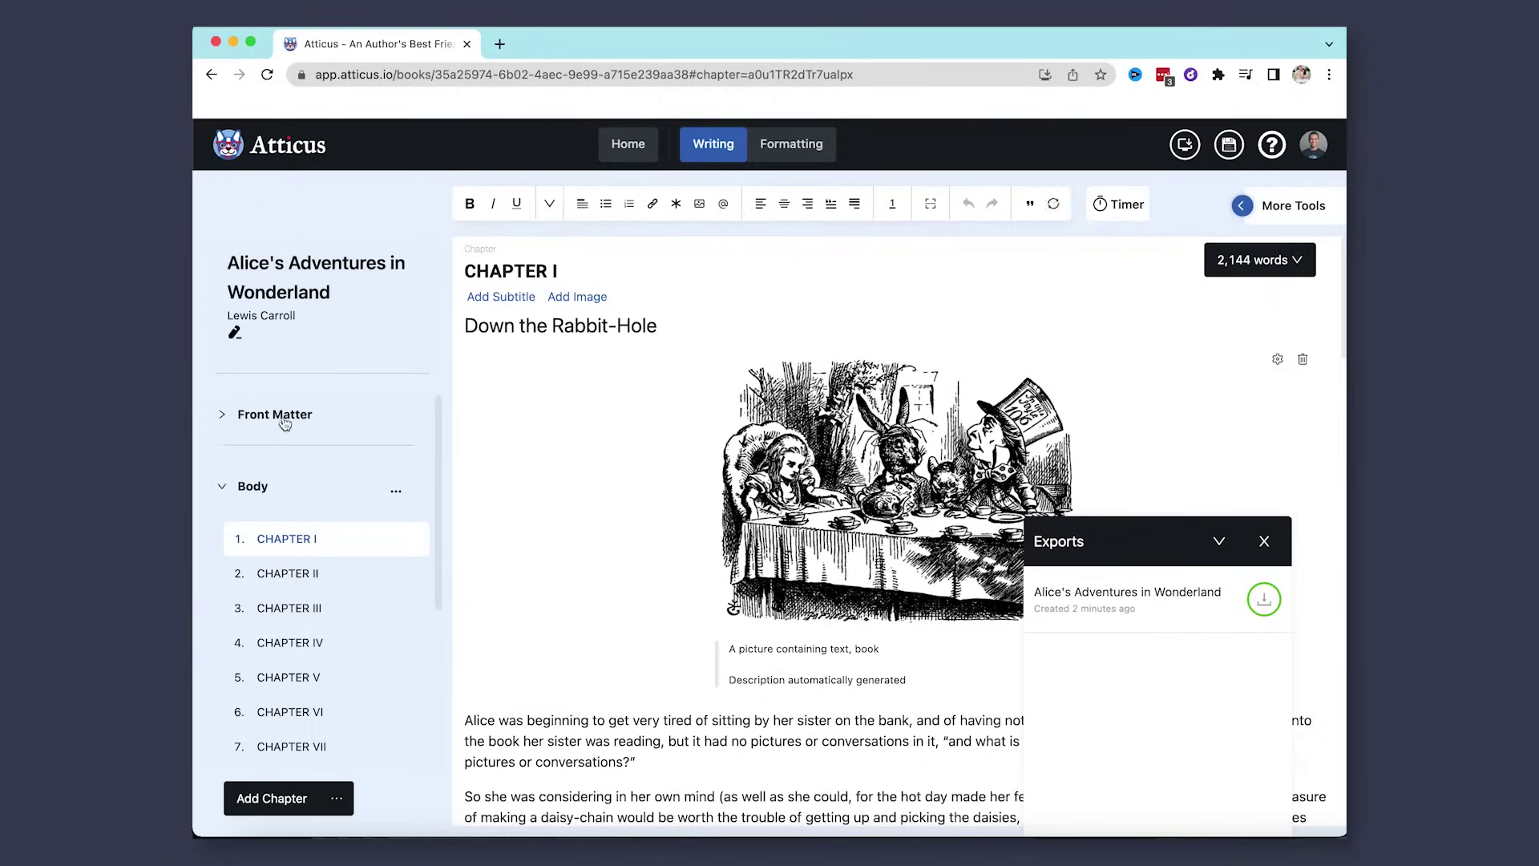
Step: Browse the Front Matter title, copyright and contents pages, then show the addable section types
click(243, 418)
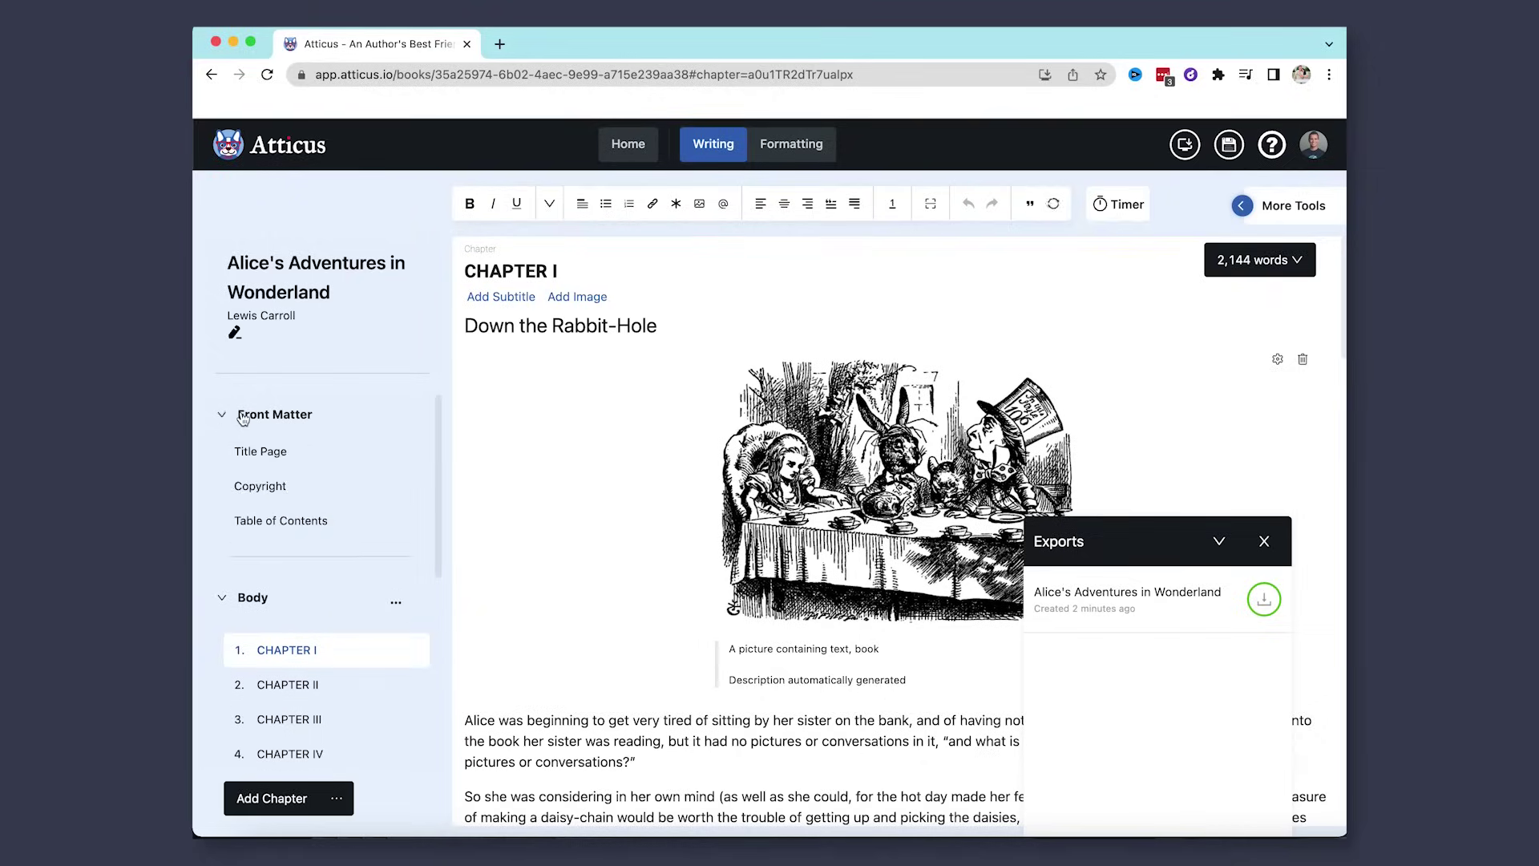
click(277, 450)
click(284, 489)
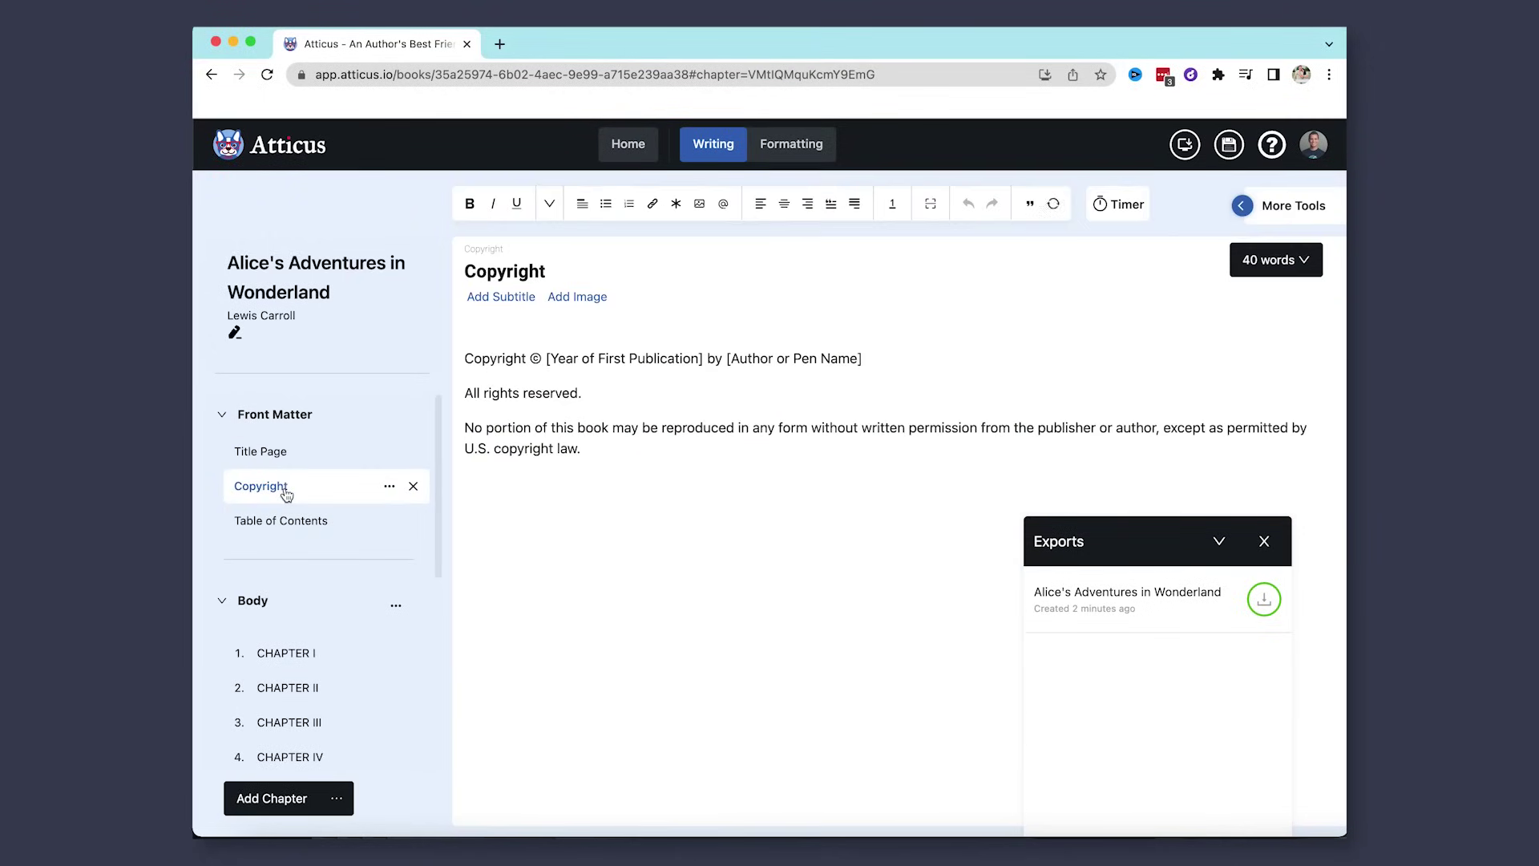
click(290, 520)
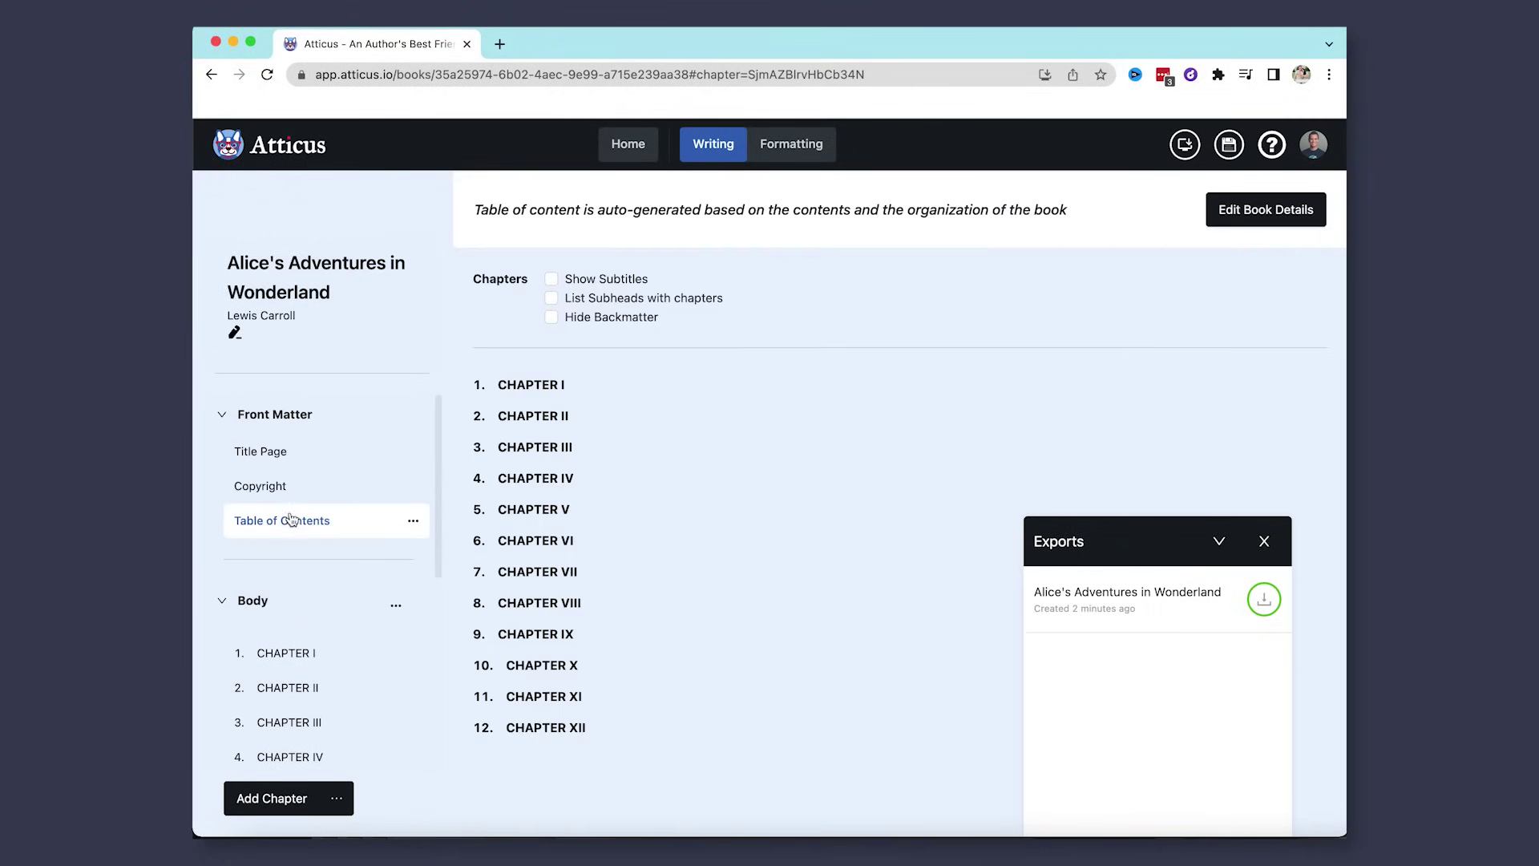
click(338, 799)
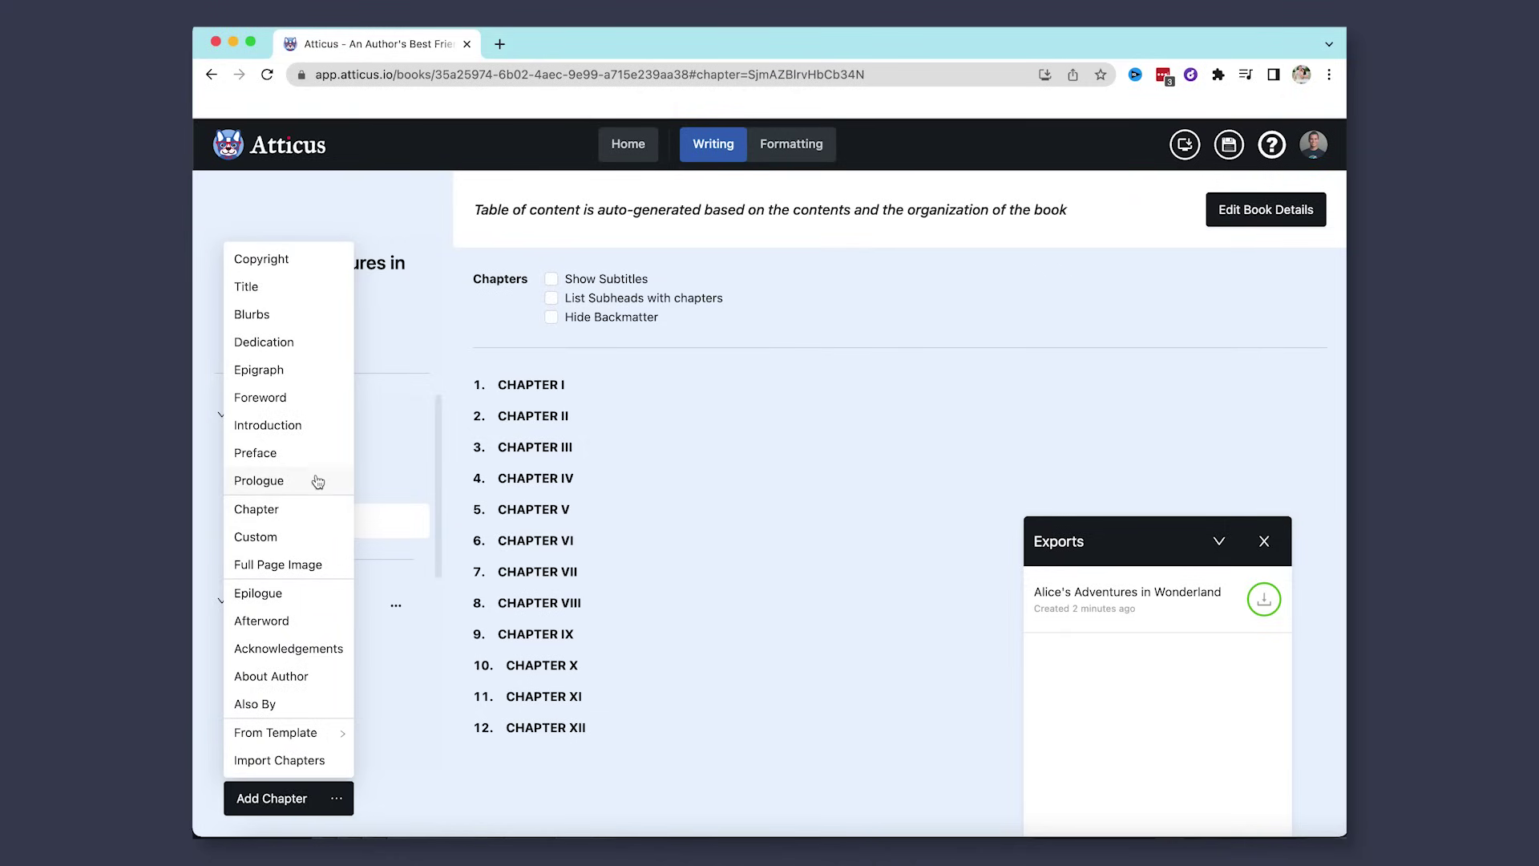